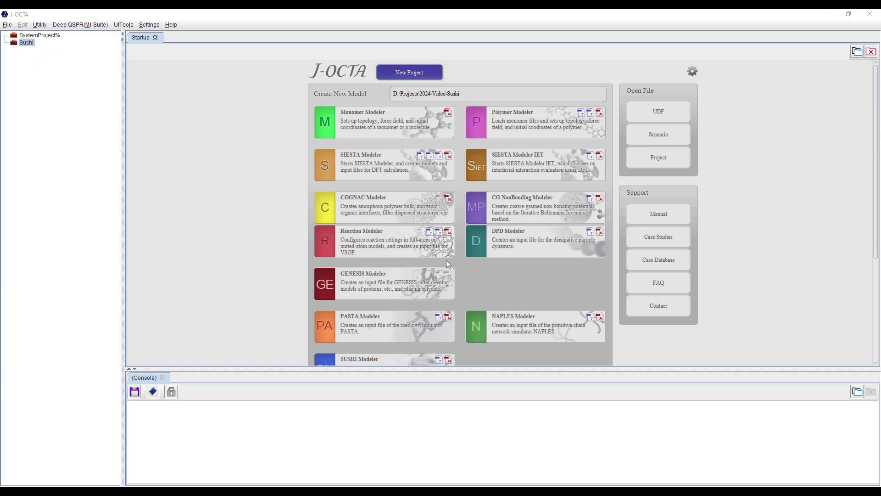
# Step: Look over the available modelers and the save path for new models in the Sushi project
pyautogui.scroll(-3, 449, 264)
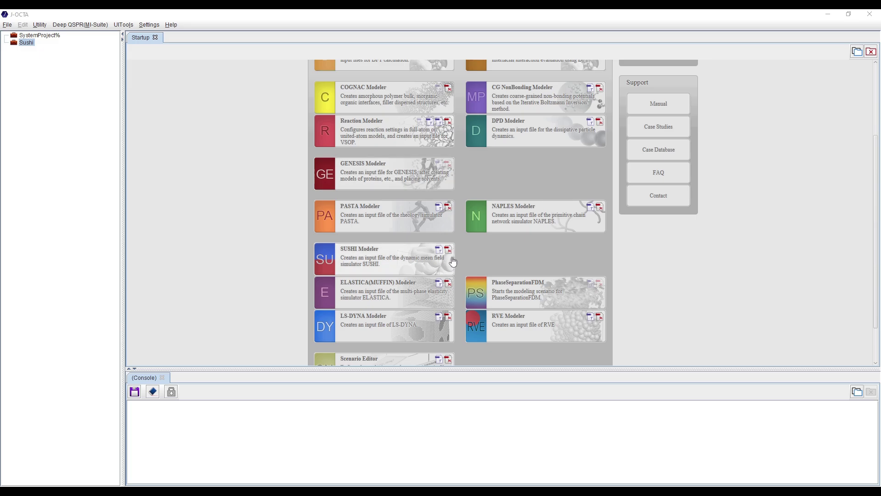
pyautogui.scroll(3, 453, 260)
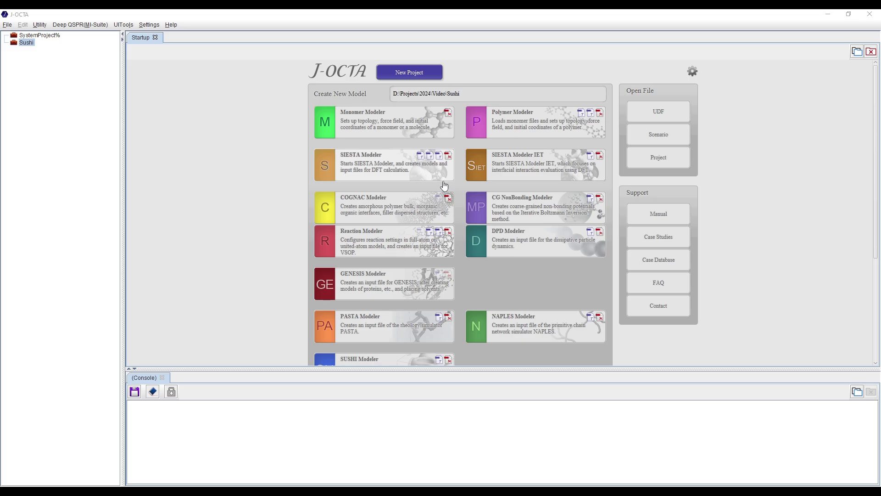
pyautogui.scroll(-2, 444, 185)
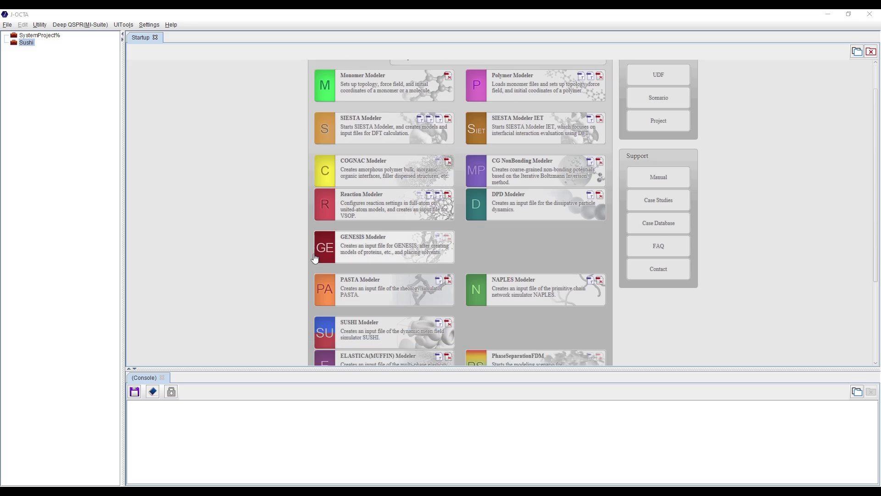
pyautogui.scroll(-2, 343, 298)
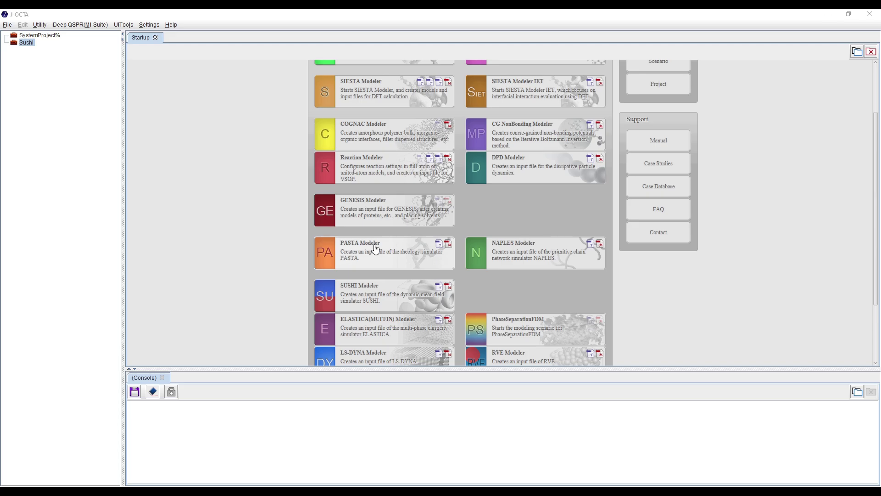
pyautogui.scroll(3, 376, 248)
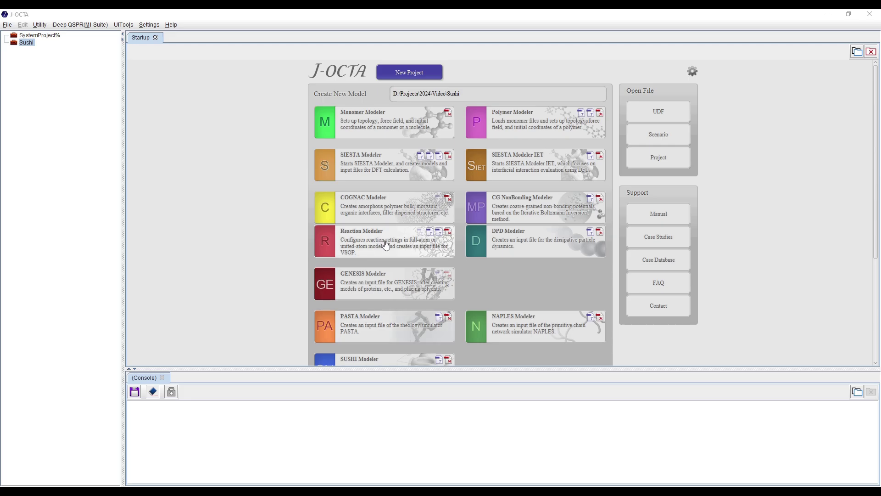
pyautogui.moveTo(466, 94); pyautogui.dragTo(380, 94)
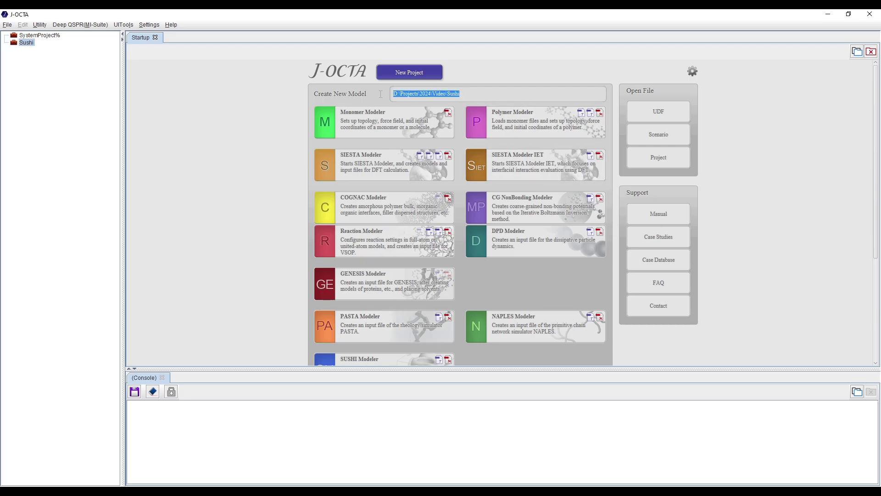
pyautogui.click(413, 94)
pyautogui.moveTo(446, 94); pyautogui.dragTo(460, 96)
pyautogui.click(436, 94)
pyautogui.click(29, 45)
pyautogui.click(437, 94)
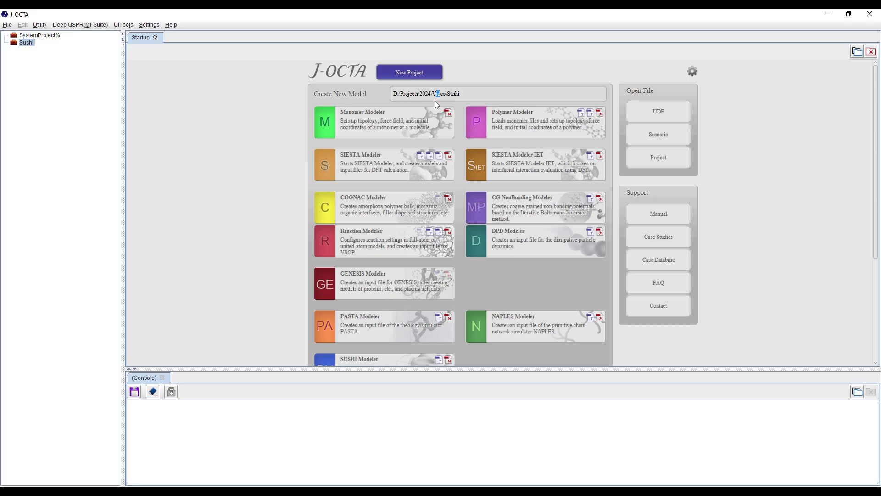
pyautogui.rightClick(30, 44)
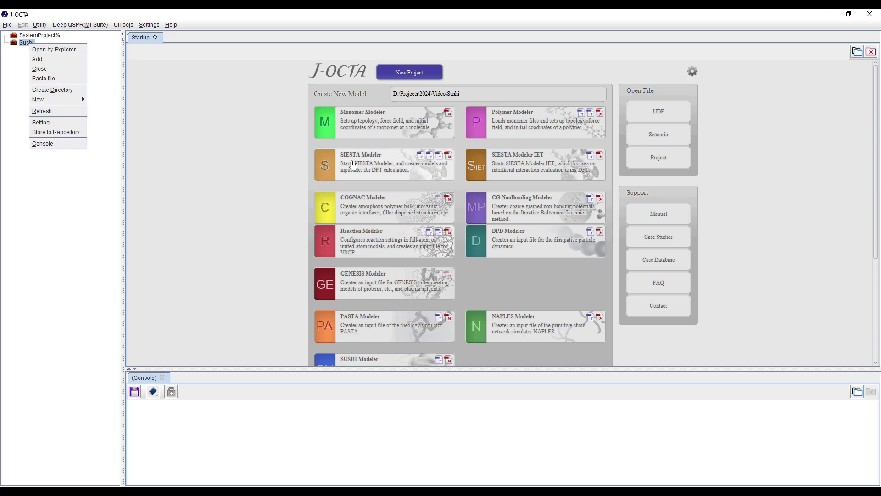
# Step: Create a new monomer model file named Styrene in the Sushi project
pyautogui.click(361, 132)
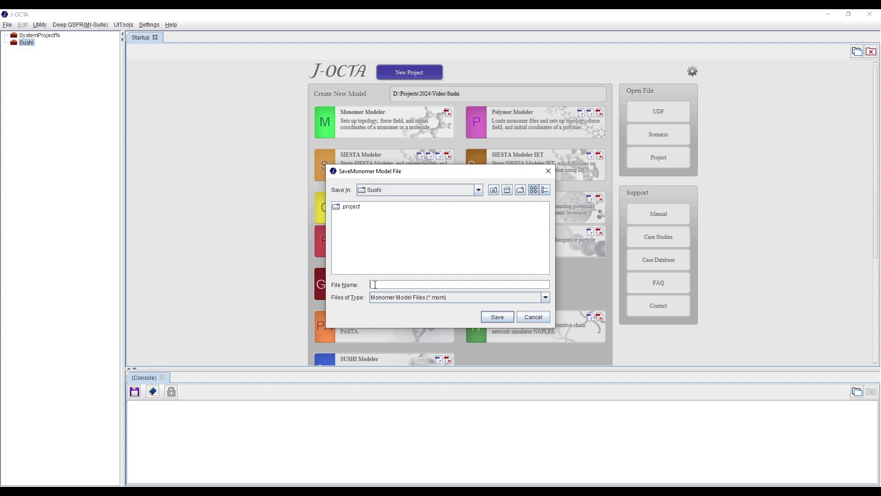
pyautogui.write('Styreh')
pyautogui.press('BackSpace')
pyautogui.write('ne')
pyautogui.press('Return')
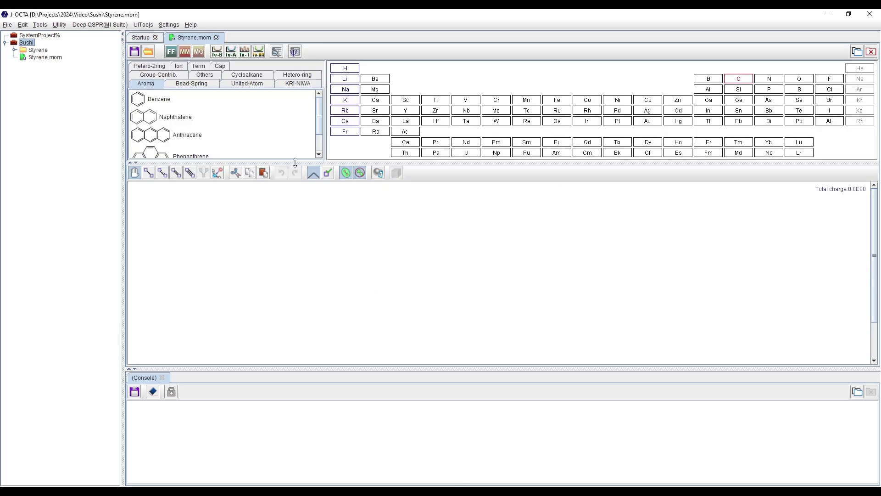
# Step: Place a Phenyl group from the group-contribution fragments in the empty Styrene drawing
pyautogui.moveTo(296, 162); pyautogui.dragTo(296, 177)
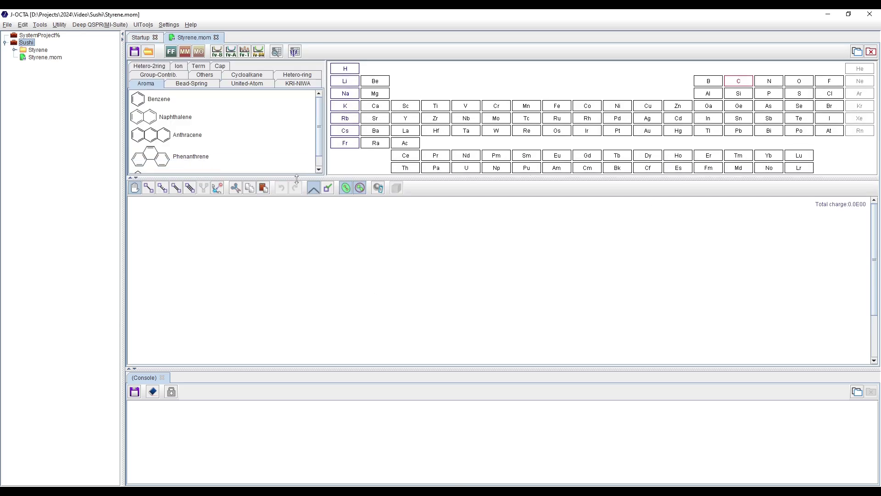
pyautogui.click(140, 38)
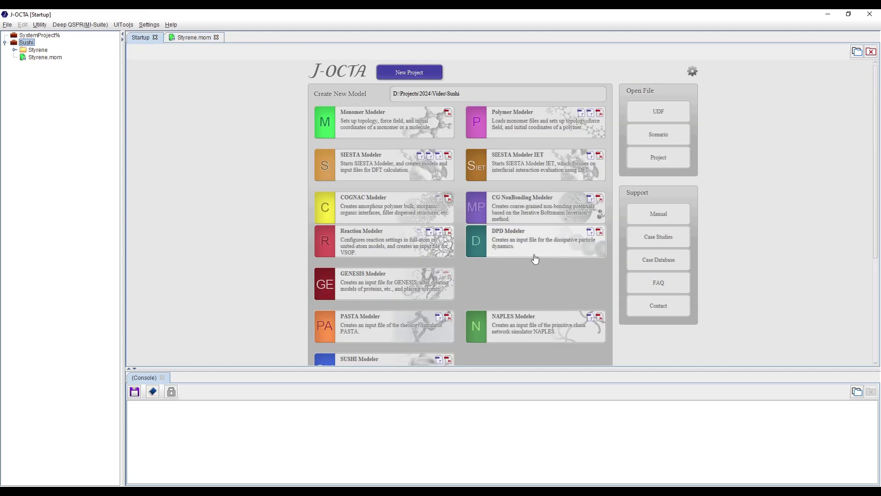
pyautogui.click(188, 38)
pyautogui.click(169, 75)
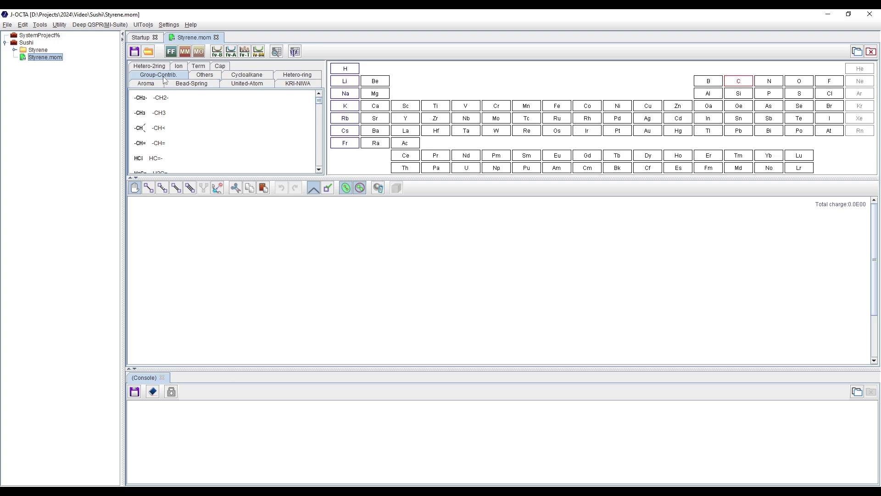
pyautogui.moveTo(176, 104); pyautogui.dragTo(174, 131)
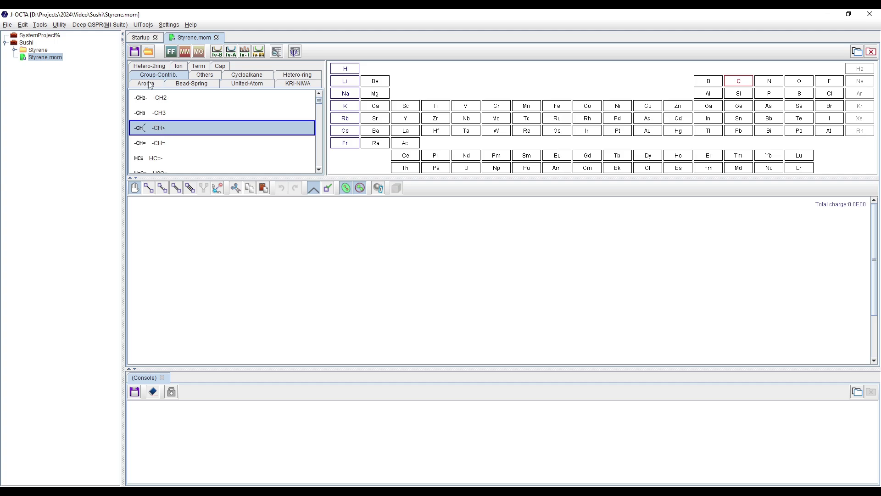
pyautogui.scroll(-10, 190, 147)
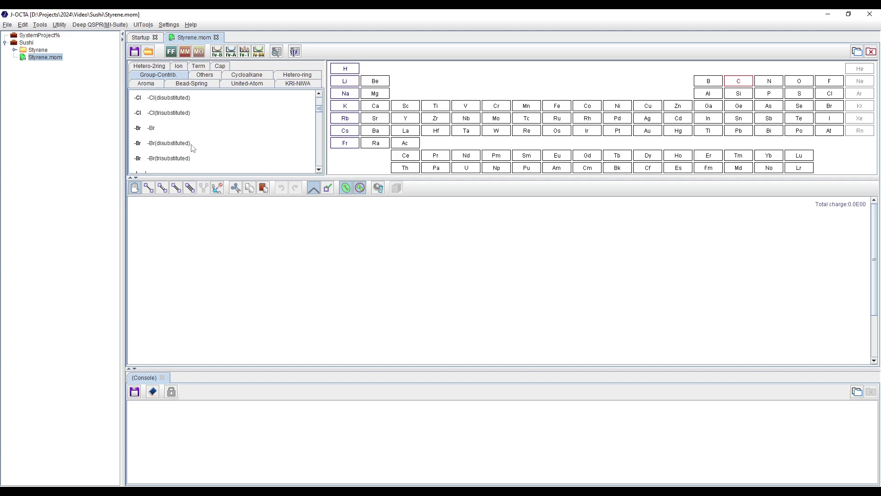
pyautogui.scroll(-6, 190, 144)
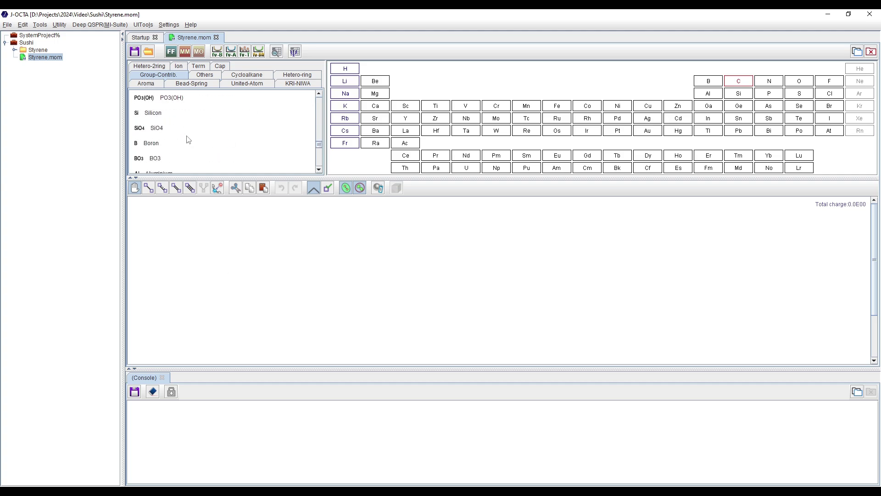
pyautogui.scroll(1, 188, 139)
pyautogui.moveTo(152, 125); pyautogui.dragTo(279, 296)
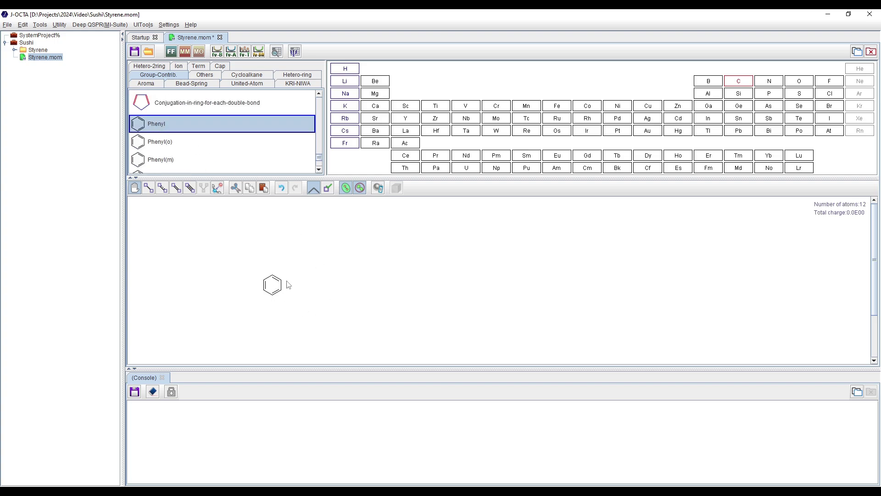
# Step: Place a -CH< group above the phenyl ring and a -CH2- group beside it on the same row
pyautogui.scroll(3, 172, 146)
pyautogui.scroll(10, 176, 125)
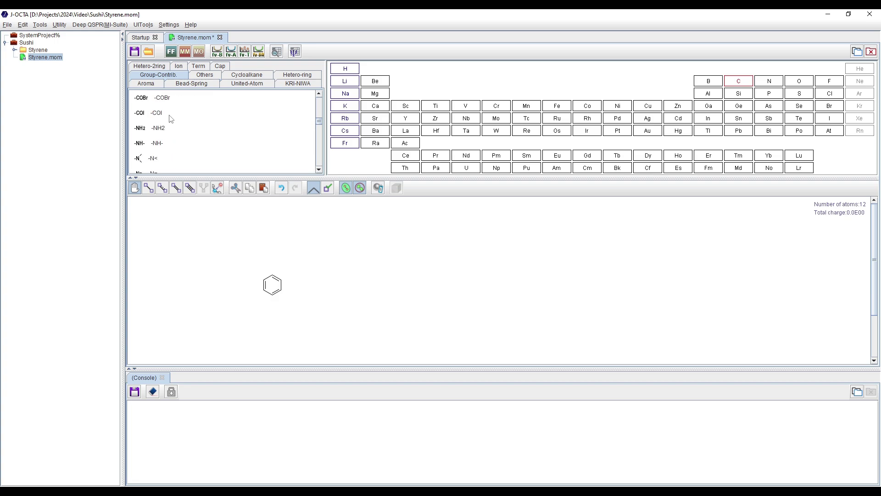
pyautogui.moveTo(155, 130); pyautogui.dragTo(270, 256)
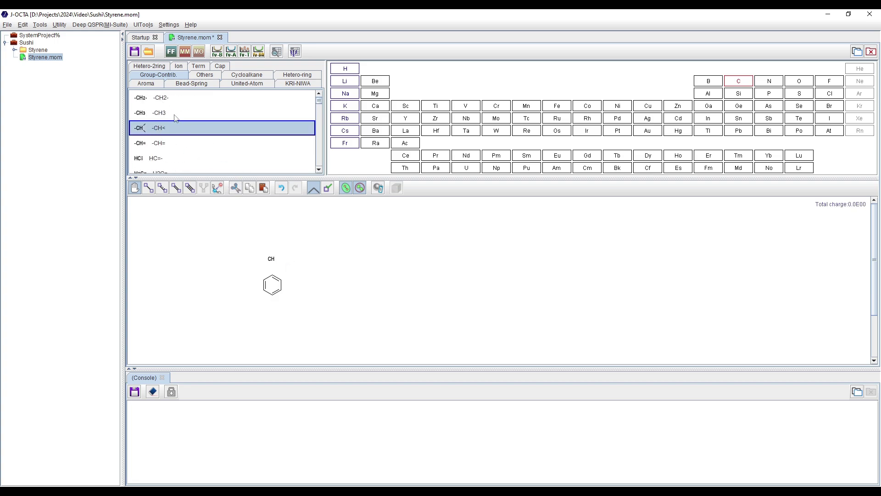
pyautogui.moveTo(163, 98); pyautogui.dragTo(360, 238)
pyautogui.moveTo(294, 260); pyautogui.dragTo(295, 260)
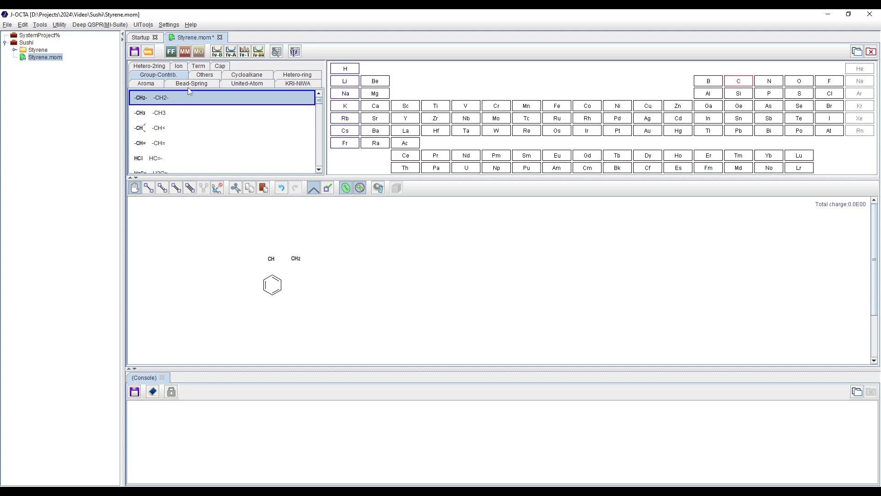
# Step: Place an H terminal at each end of the CH and CH2 row
pyautogui.click(199, 66)
pyautogui.moveTo(140, 101); pyautogui.dragTo(238, 270)
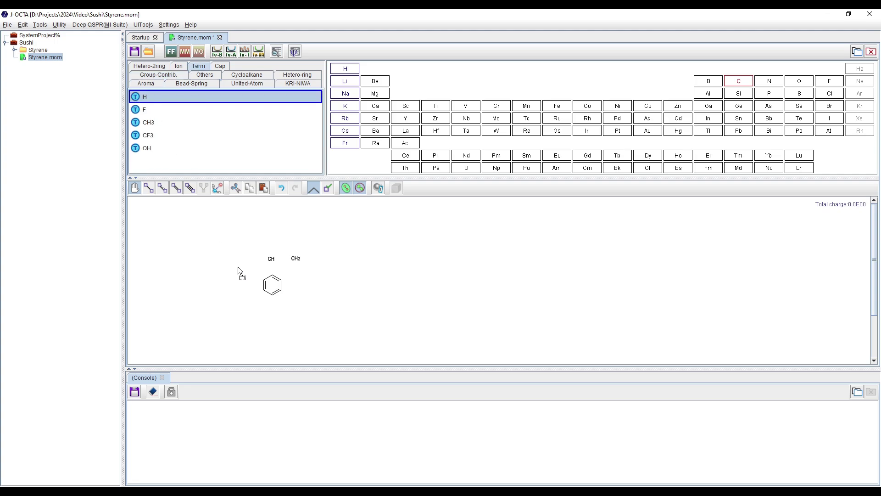
pyautogui.moveTo(151, 98); pyautogui.dragTo(153, 99)
pyautogui.moveTo(329, 261); pyautogui.dragTo(329, 258)
pyautogui.click(137, 56)
# Step: Join both terminals, the CH and CH2 groups and the phenyl ring below CH with single bonds
pyautogui.click(148, 189)
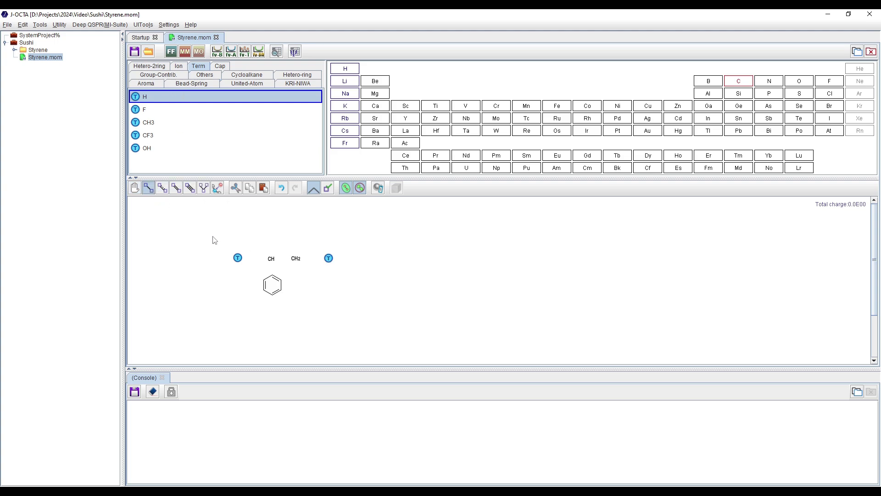
pyautogui.moveTo(243, 261)
pyautogui.mouseDown()
pyautogui.moveTo(271, 259)
pyautogui.moveTo(277, 285)
pyautogui.moveTo(293, 259)
pyautogui.moveTo(329, 259)
pyautogui.mouseUp()
# Step: Save the Styrene monomer model and close it
pyautogui.click(134, 52)
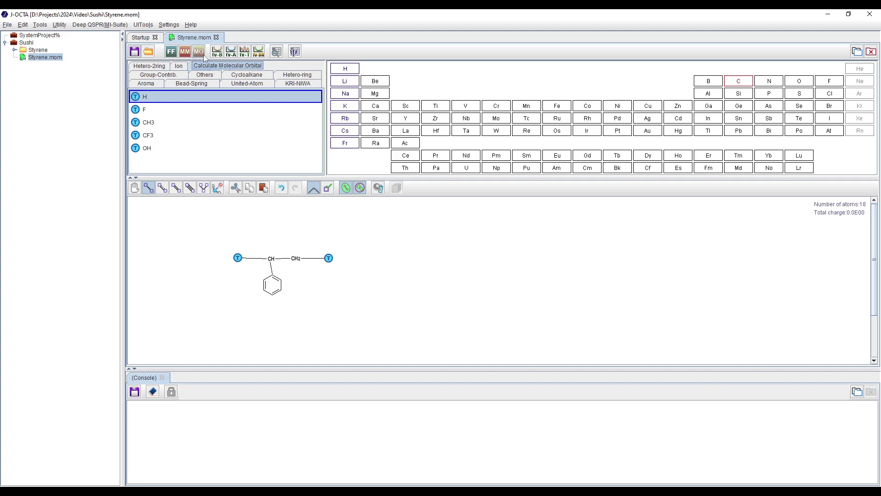
pyautogui.click(135, 52)
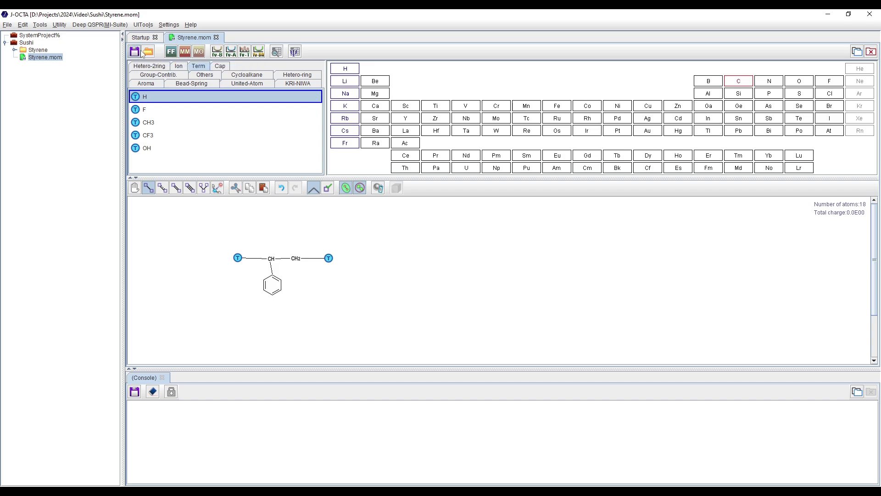
pyautogui.click(216, 38)
# Step: Create a new blank monomer model file named Butadiene in the Sushi project
pyautogui.click(26, 43)
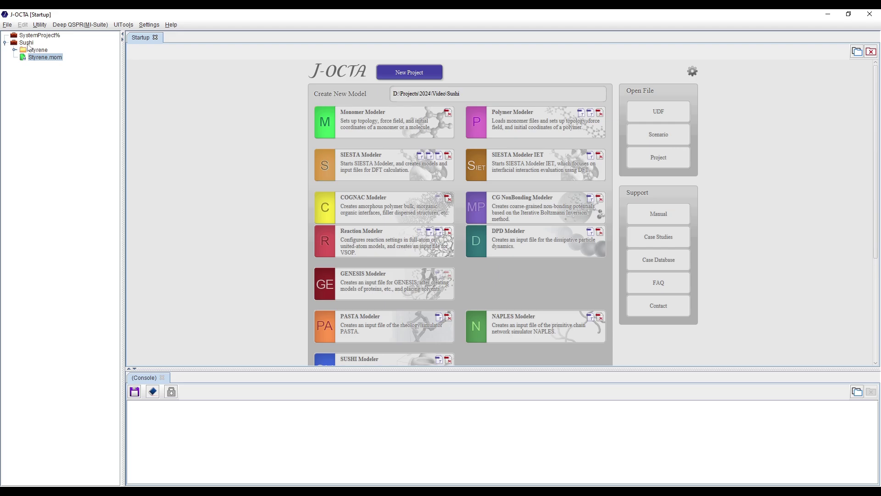
pyautogui.rightClick(27, 43)
pyautogui.moveTo(57, 99)
pyautogui.moveTo(134, 97)
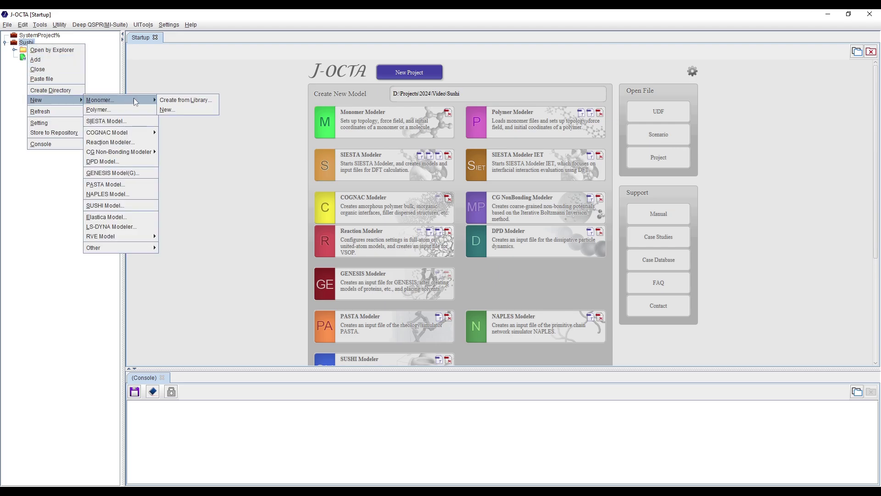
pyautogui.click(176, 106)
pyautogui.write('Butadien')
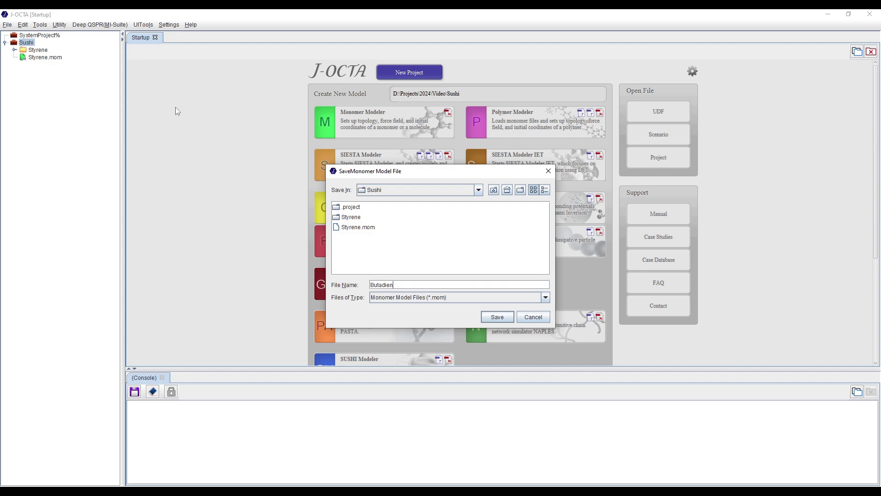
pyautogui.write('e')
pyautogui.press('Return')
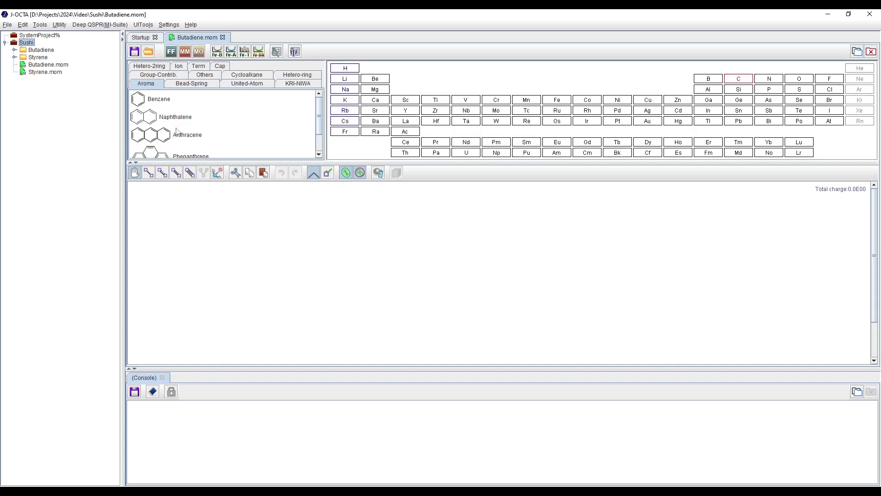
# Step: Place two -CH2- groups with two -CH= groups between them in a row in the Butadiene drawing
pyautogui.click(160, 75)
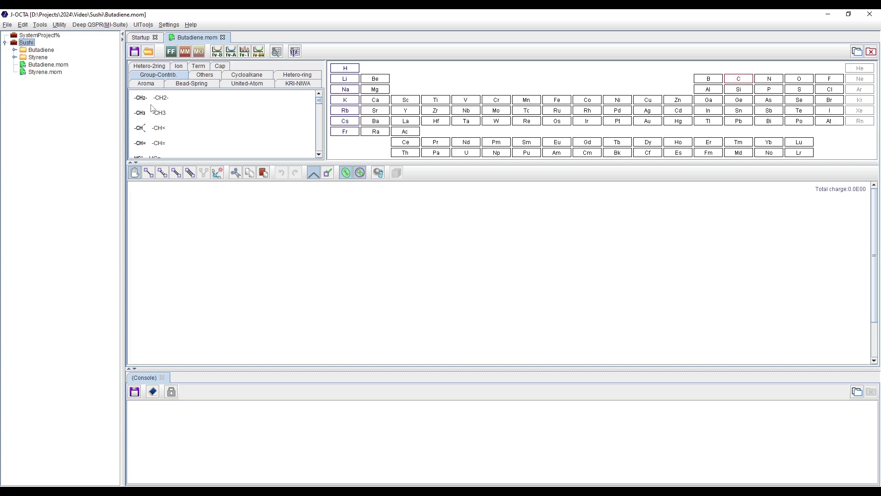
pyautogui.click(155, 98)
pyautogui.click(381, 254)
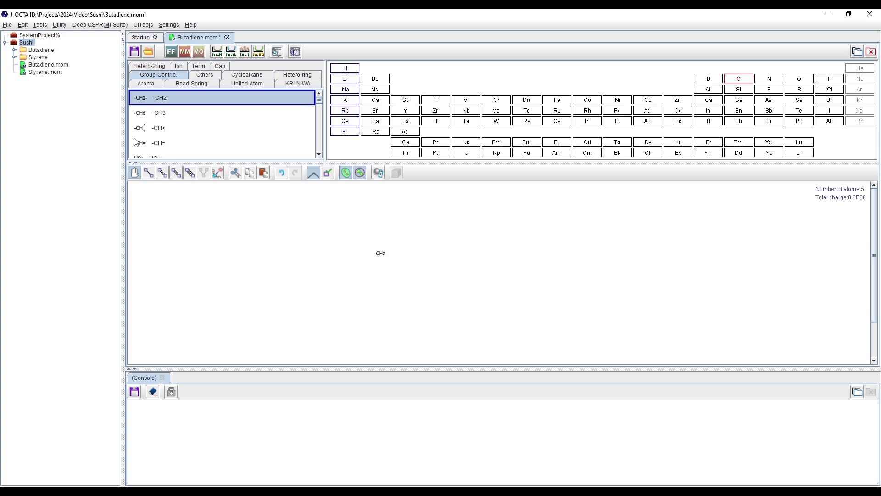
pyautogui.click(270, 252)
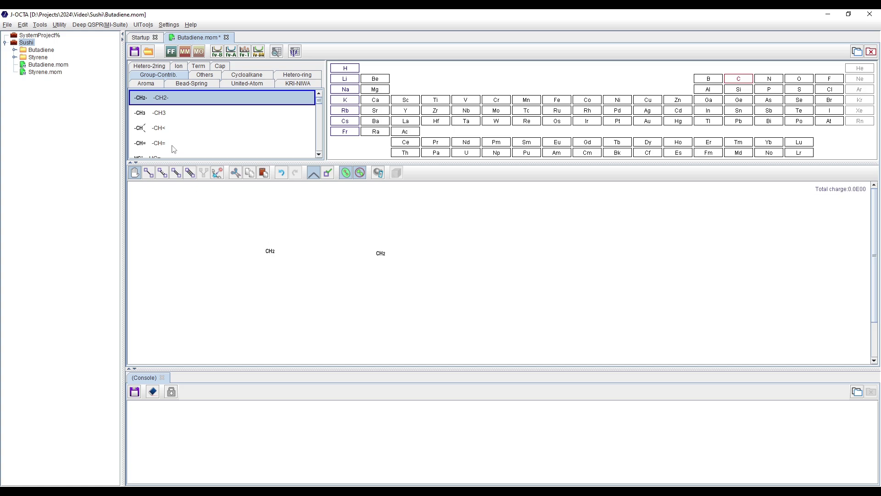
pyautogui.click(156, 144)
pyautogui.click(304, 250)
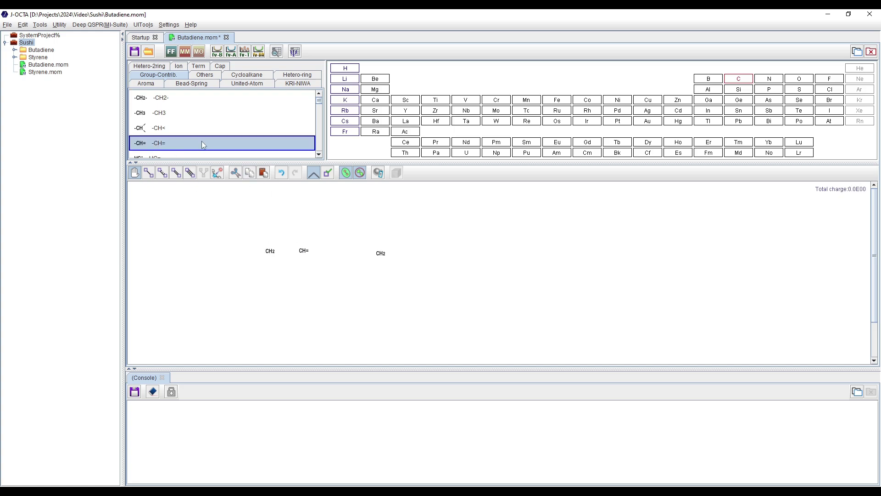
pyautogui.click(339, 251)
# Step: Place an H terminal beyond the CH2 group at each end of the butadiene row
pyautogui.click(145, 84)
pyautogui.click(201, 66)
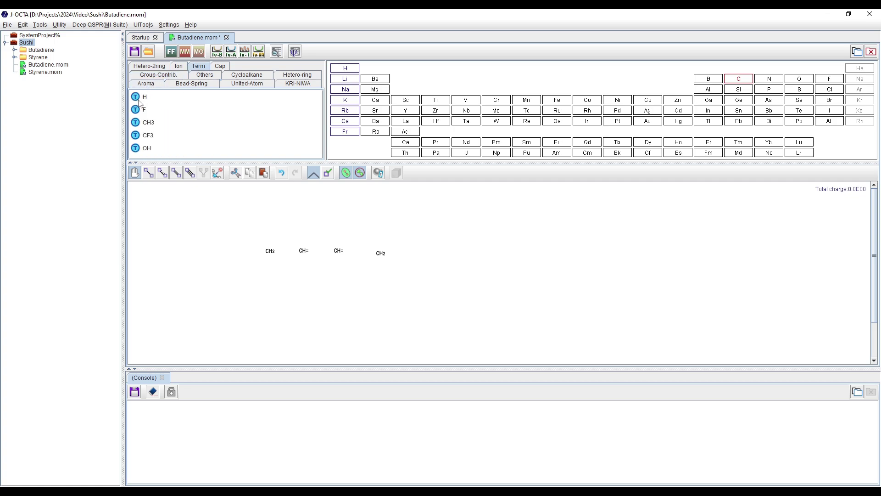
pyautogui.moveTo(156, 97); pyautogui.dragTo(157, 107)
pyautogui.click(244, 254)
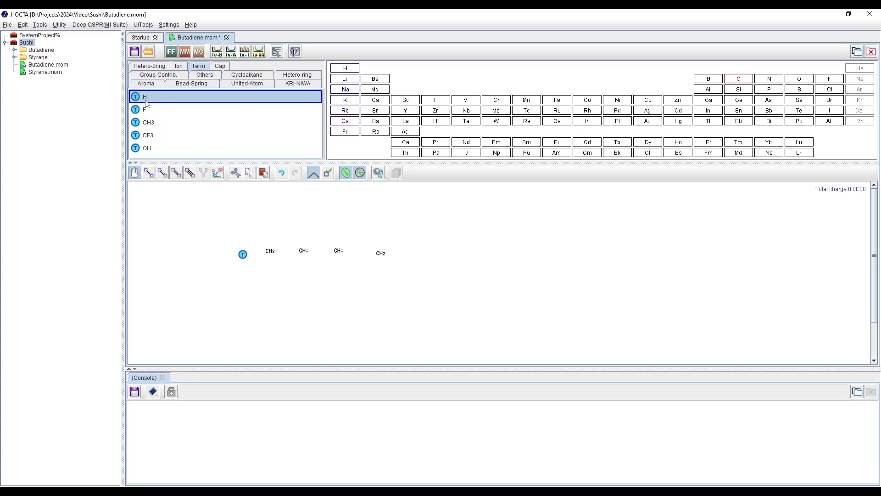
# Step: Connect the two CH= groups in the middle of the row with a double bond
pyautogui.click(177, 173)
pyautogui.moveTo(304, 251); pyautogui.dragTo(339, 255)
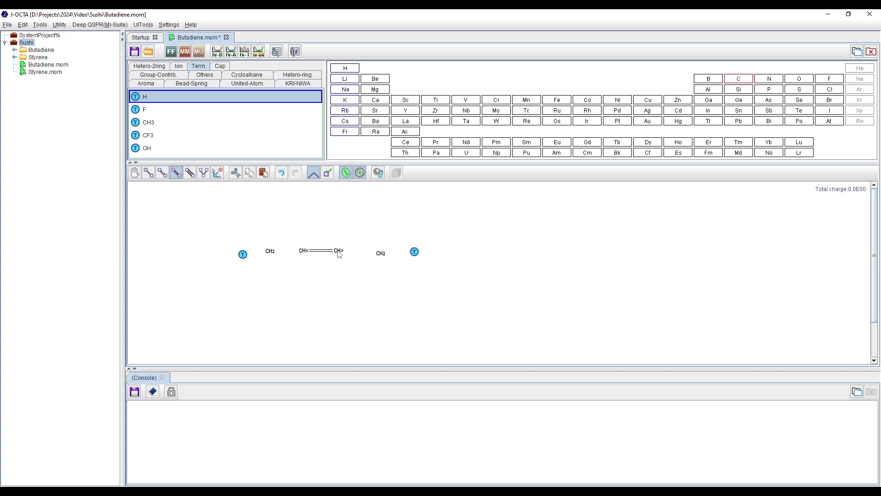
# Step: Connect the H terminals, CH2 groups and neighbouring CH= groups along the butadiene row with single bonds
pyautogui.click(150, 173)
pyautogui.moveTo(242, 254)
pyautogui.mouseDown()
pyautogui.moveTo(415, 252)
pyautogui.moveTo(339, 253)
pyautogui.mouseUp()
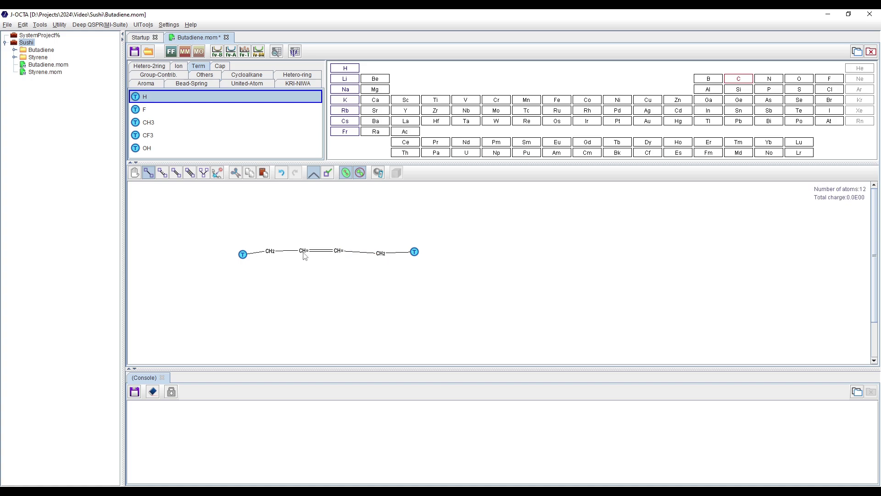
# Step: Align the whole butadiene structure horizontally, and save and close the Butadiene model
pyautogui.click(134, 172)
pyautogui.moveTo(205, 226); pyautogui.dragTo(526, 277)
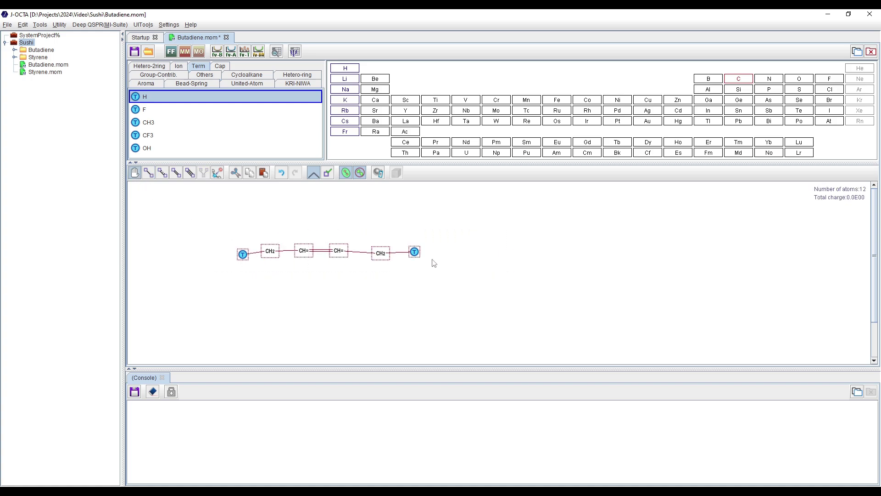
pyautogui.rightClick(414, 252)
pyautogui.moveTo(448, 312)
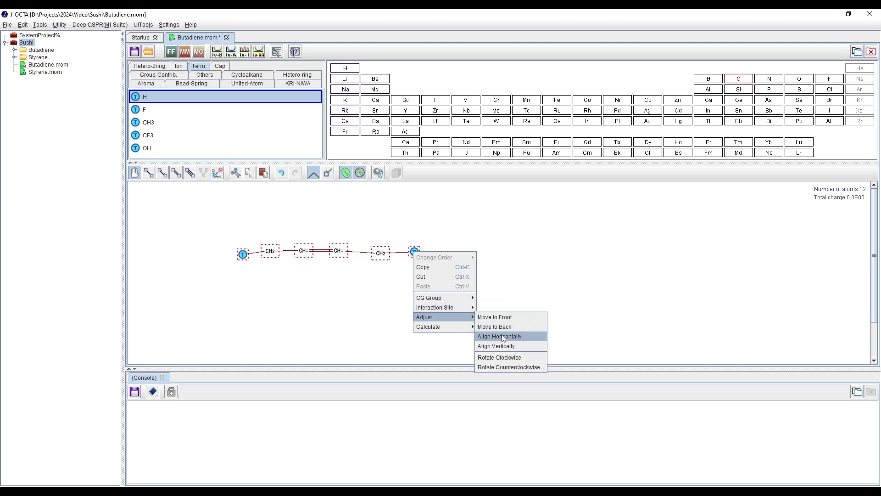
pyautogui.click(501, 335)
pyautogui.click(134, 51)
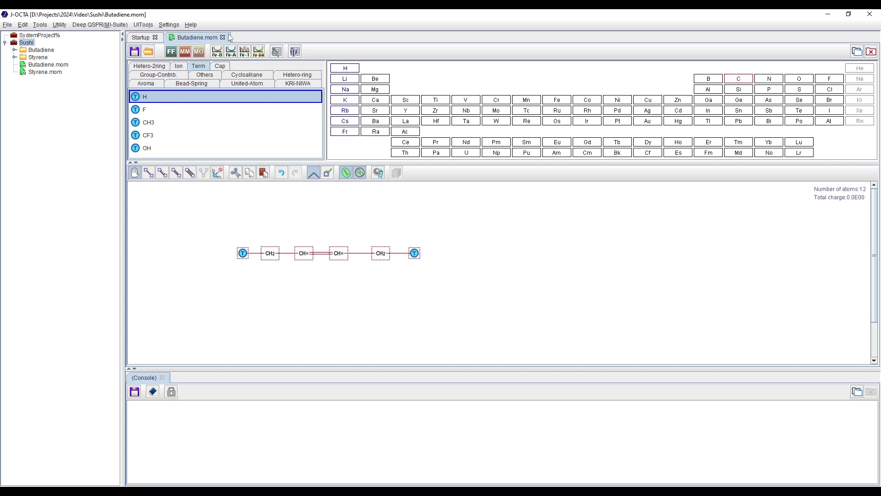
pyautogui.click(226, 37)
# Step: Create a new SUSHI model file named st-bd in the Sushi project
pyautogui.click(30, 43)
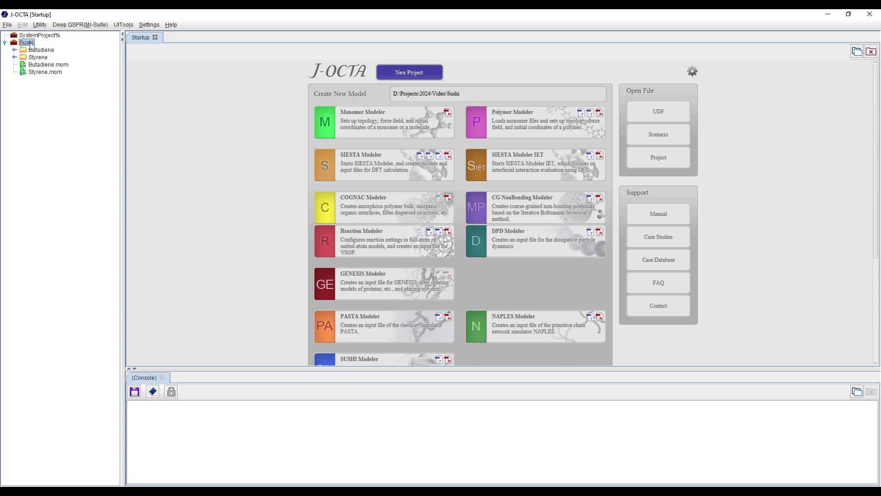
pyautogui.rightClick(31, 45)
pyautogui.moveTo(52, 97)
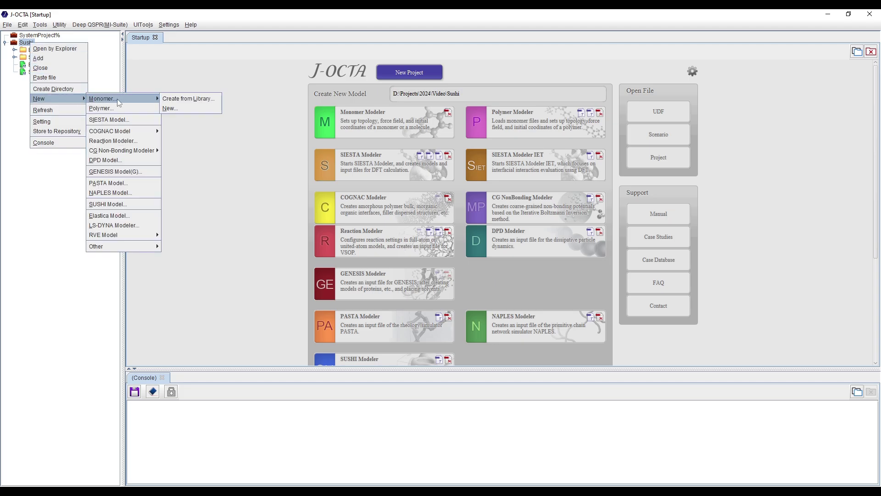
pyautogui.click(124, 202)
pyautogui.rightClick(24, 44)
pyautogui.moveTo(65, 99)
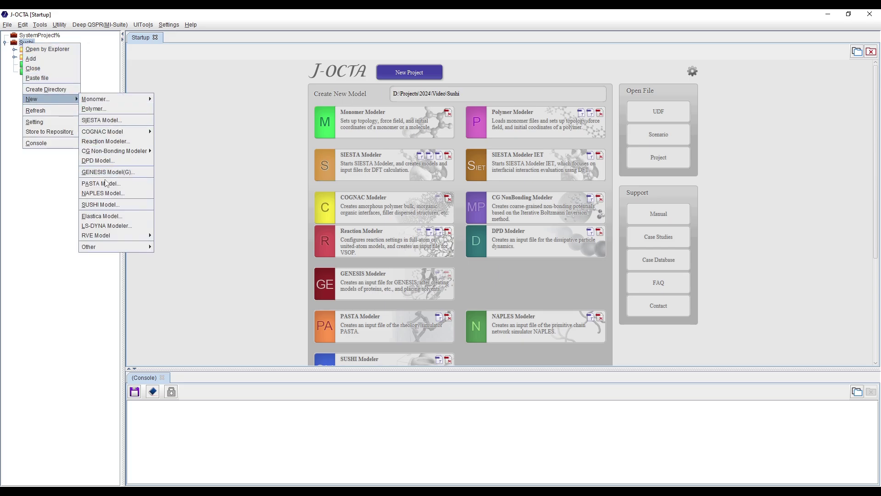
pyautogui.click(116, 205)
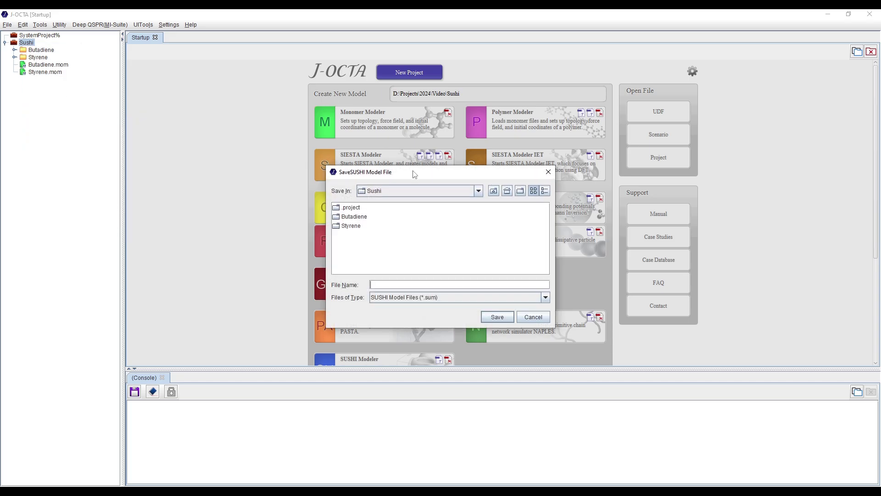
pyautogui.moveTo(414, 176); pyautogui.dragTo(411, 155)
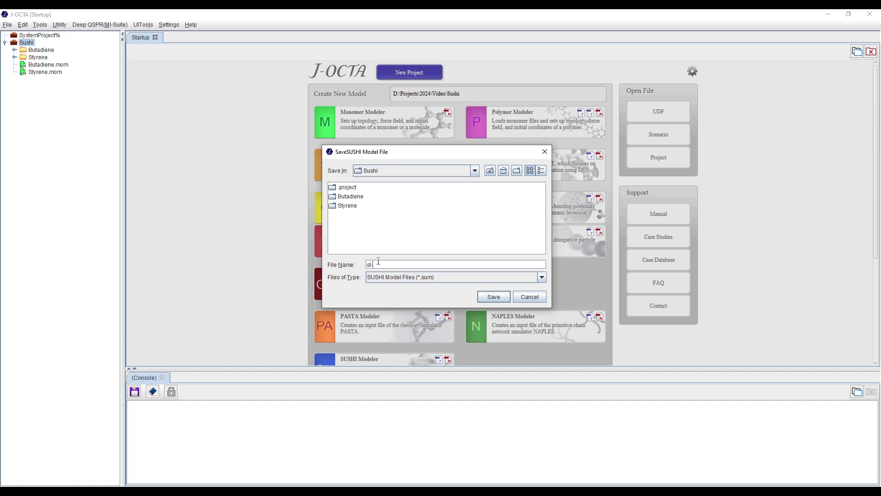
pyautogui.press('Return')
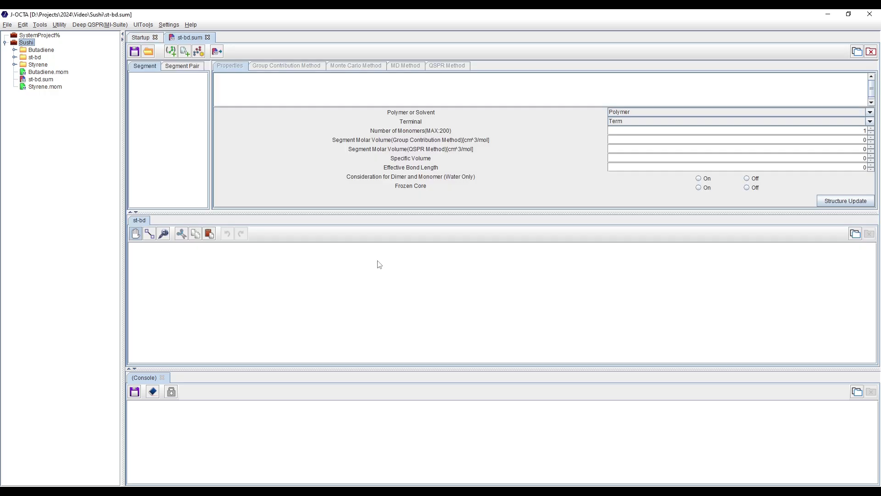
# Step: Add the Styrene.mom and Butadiene.mom monomers as segments of the st-bd model and save it
pyautogui.moveTo(421, 212); pyautogui.dragTo(424, 223)
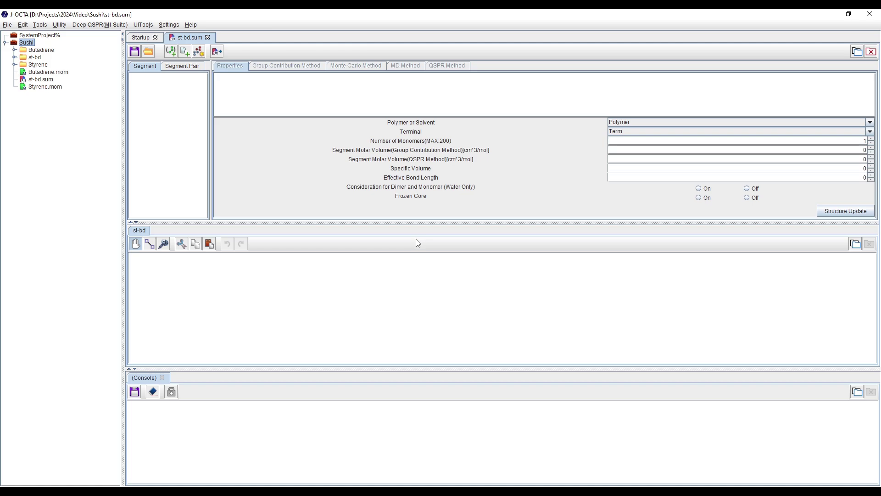
pyautogui.click(45, 74)
pyautogui.click(41, 86)
pyautogui.moveTo(41, 87); pyautogui.dragTo(157, 85)
pyautogui.click(461, 297)
pyautogui.moveTo(38, 72); pyautogui.dragTo(156, 96)
pyautogui.click(461, 301)
pyautogui.click(133, 52)
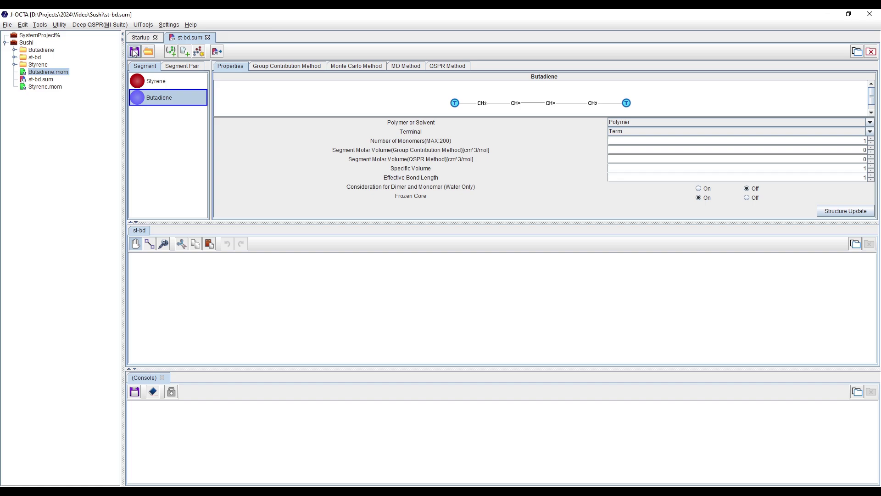
pyautogui.click(171, 52)
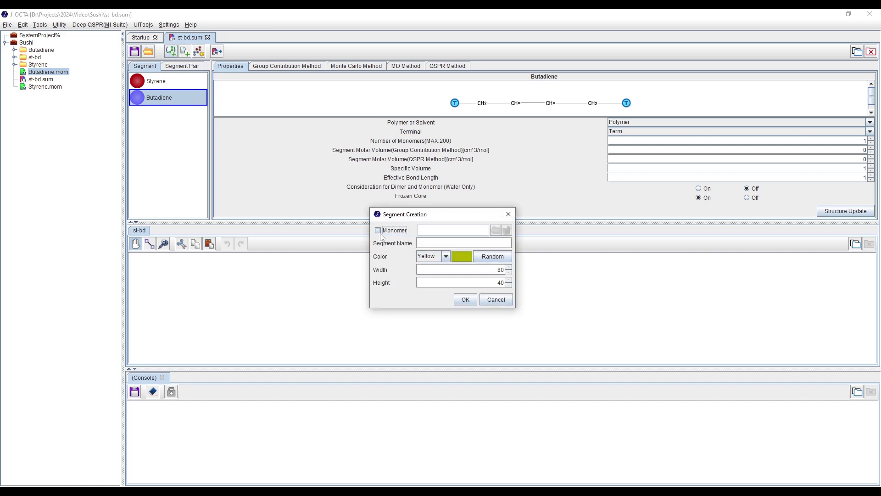
pyautogui.click(505, 230)
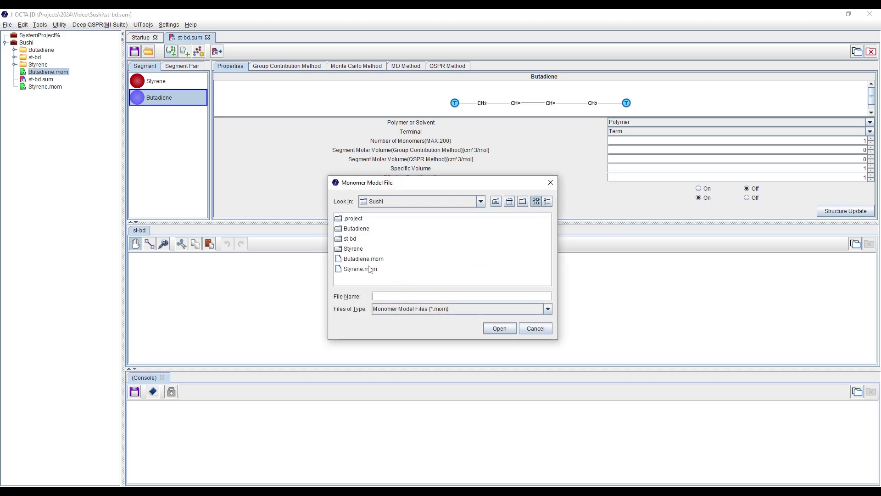
pyautogui.click(535, 328)
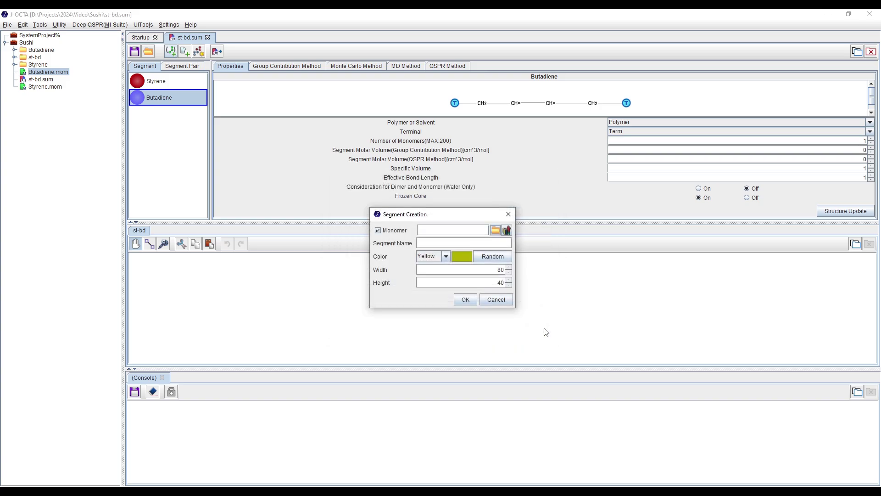
pyautogui.click(508, 215)
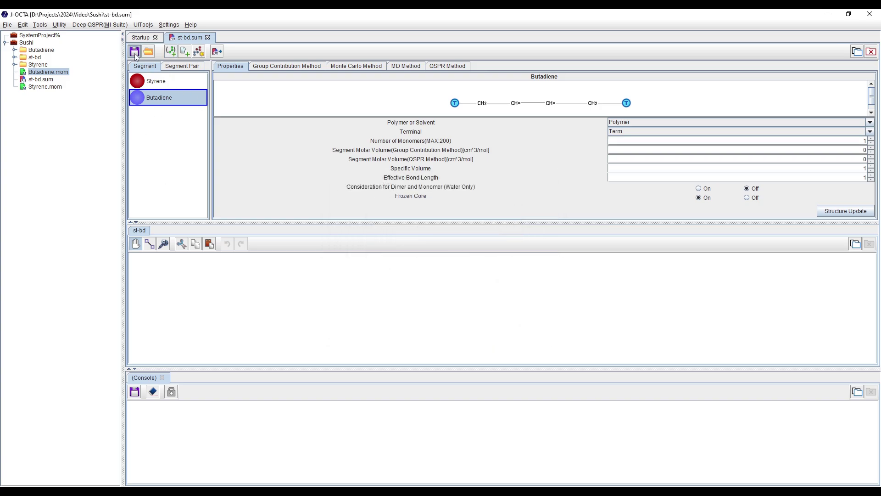
# Step: Calculate the Styrene segment's molar volume, cohesive energy and solubility parameter by the group contribution method with the Fedors database
pyautogui.click(157, 83)
pyautogui.click(163, 99)
pyautogui.moveTo(390, 222); pyautogui.dragTo(395, 249)
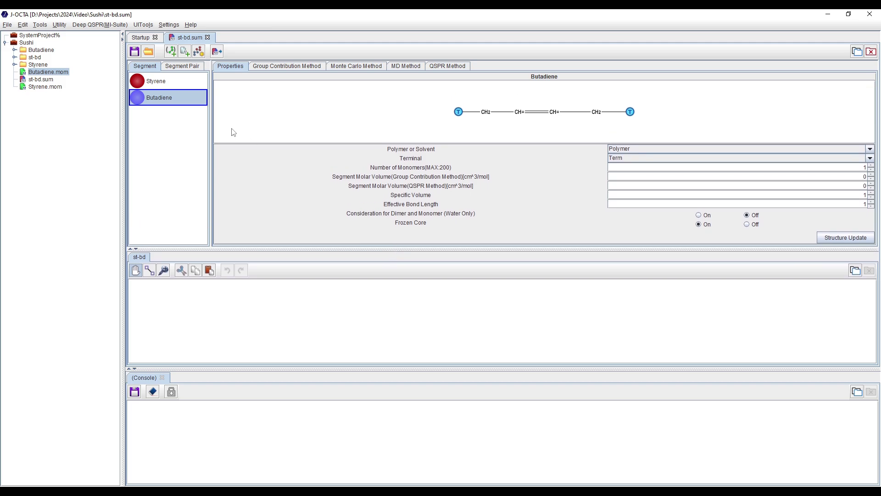
pyautogui.click(171, 82)
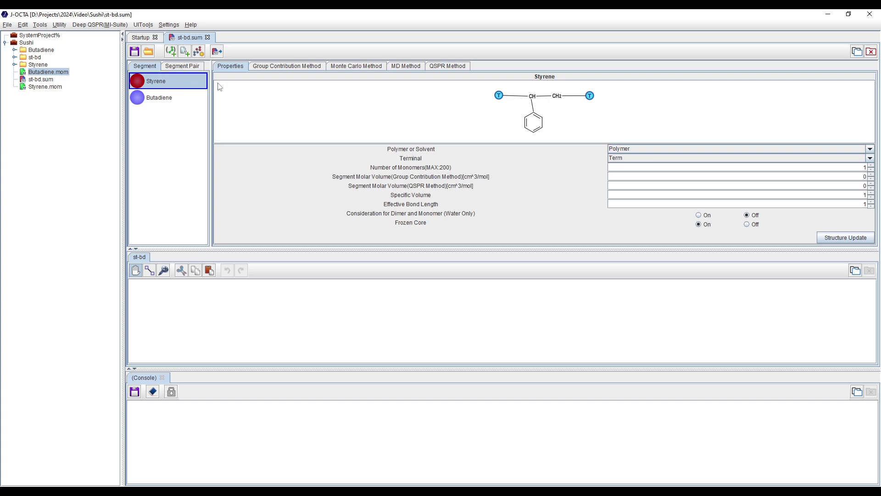
pyautogui.click(289, 67)
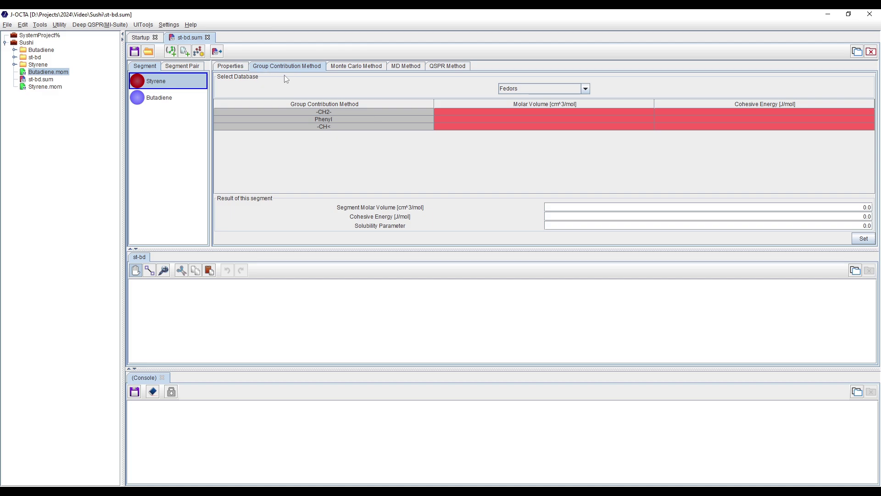
pyautogui.click(516, 91)
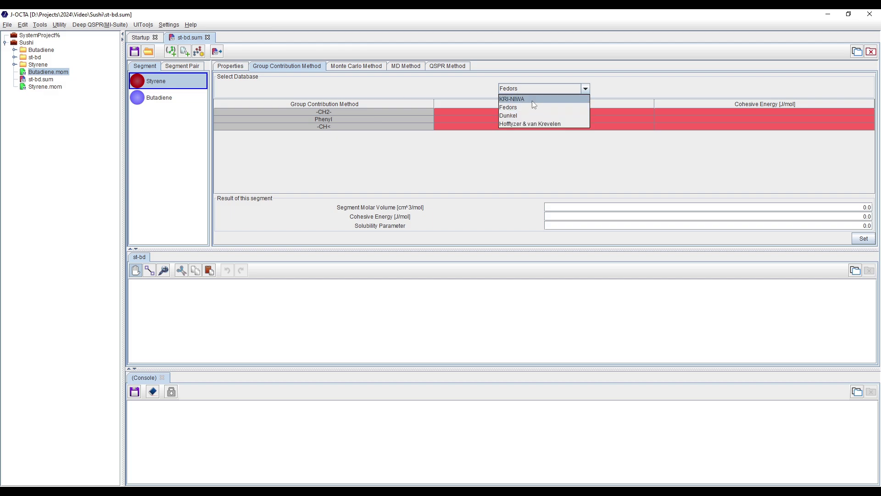
pyautogui.click(415, 102)
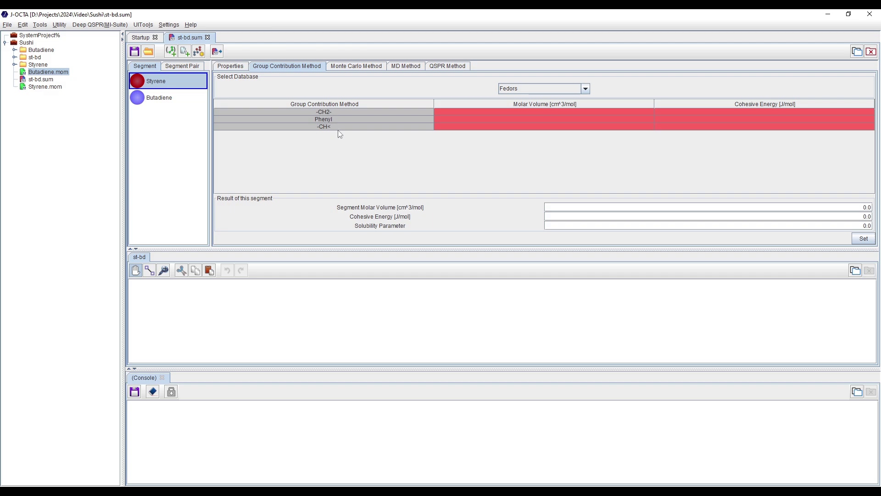
pyautogui.click(864, 239)
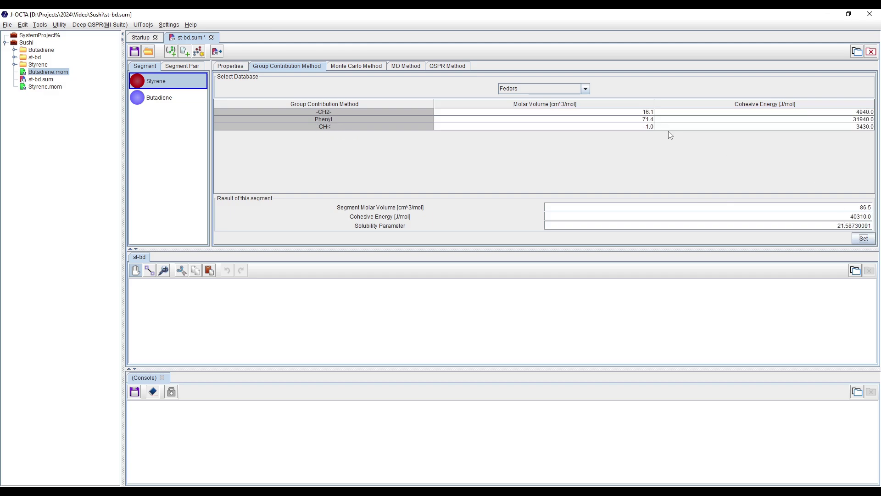
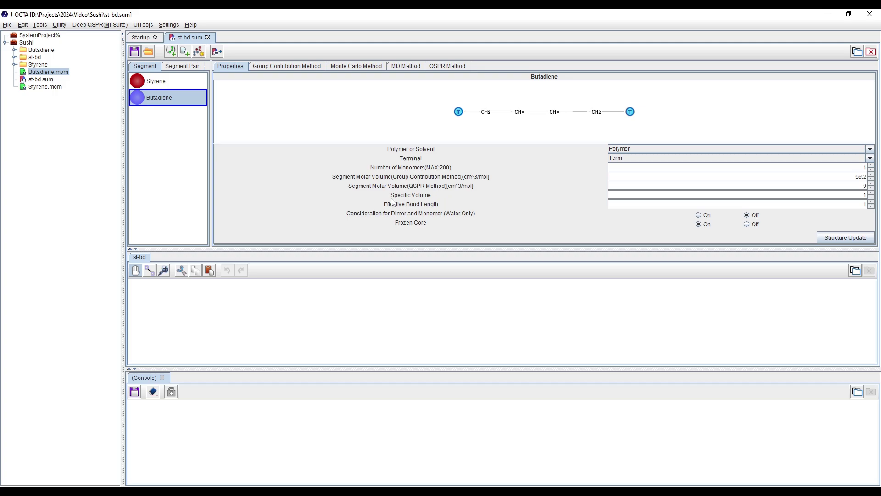
# Step: Examine the Group Contribution, Monte Carlo, MD and QSPR method settings and the available group contribution databases for the Butadiene segment
pyautogui.click(304, 67)
pyautogui.click(361, 67)
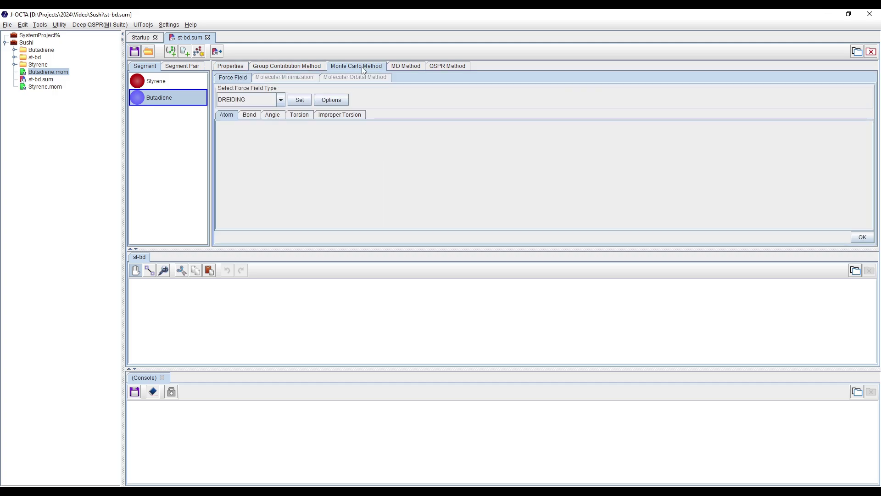
pyautogui.click(411, 67)
pyautogui.click(454, 69)
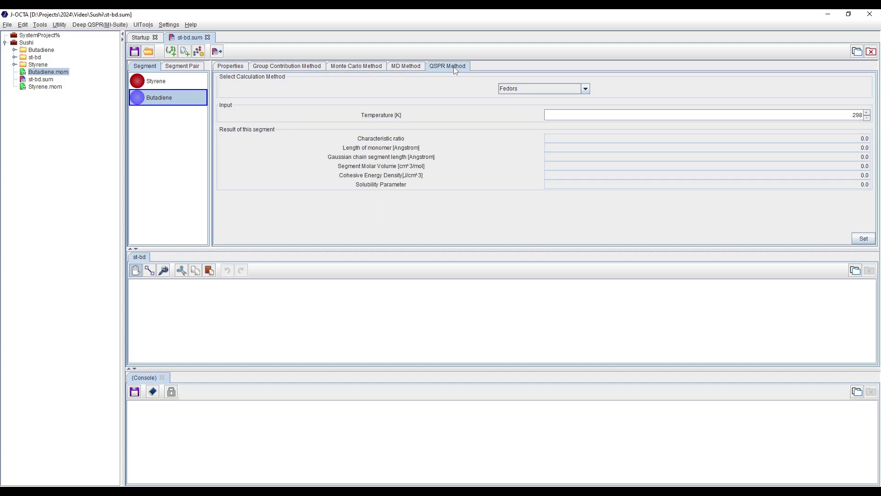
pyautogui.click(407, 69)
pyautogui.click(342, 69)
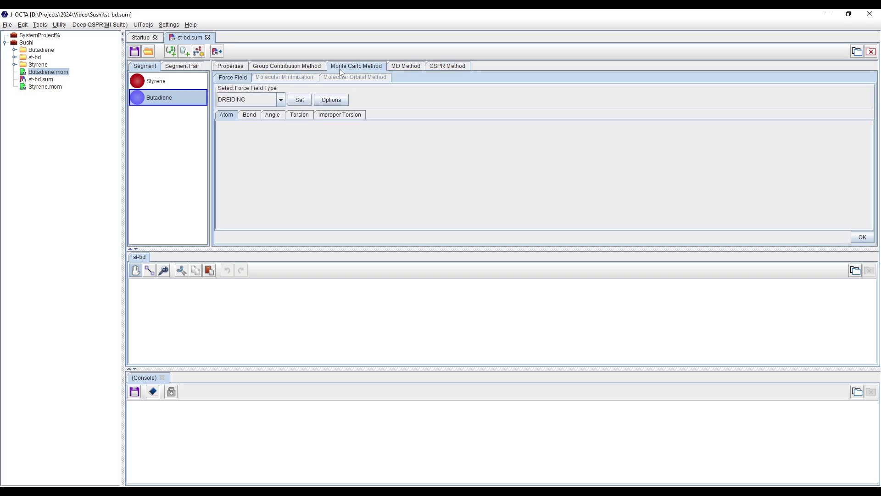
pyautogui.click(301, 69)
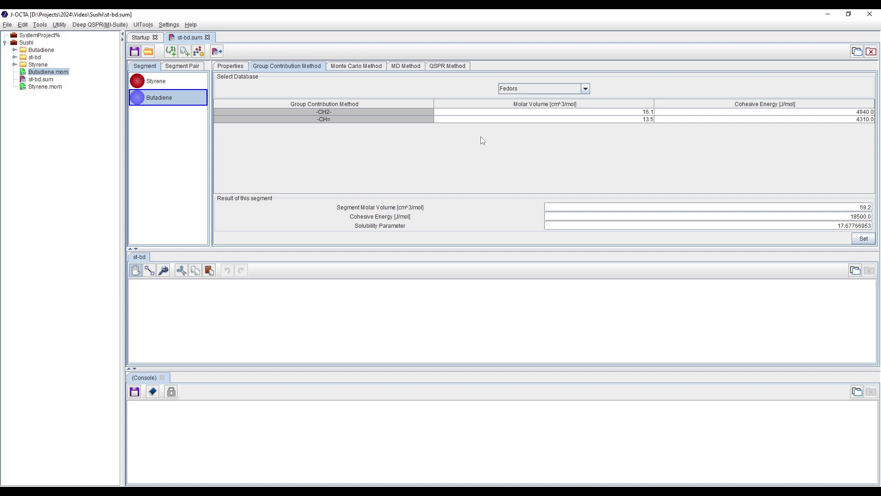
pyautogui.click(522, 88)
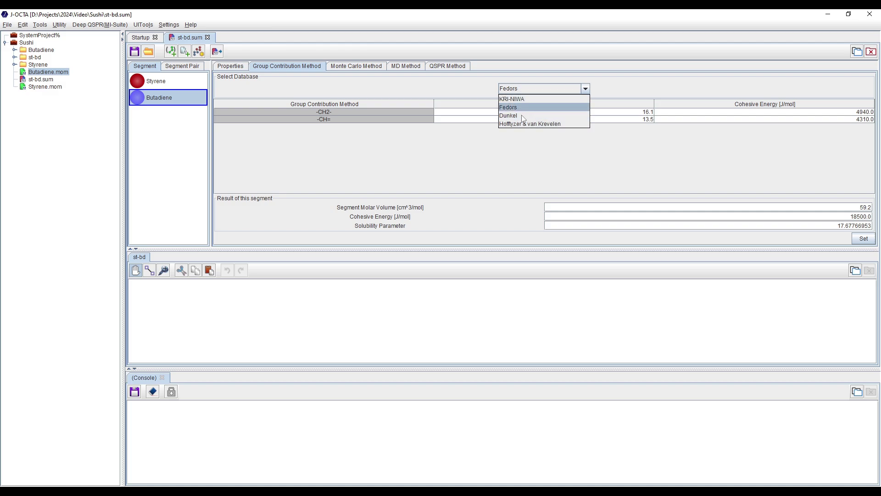
pyautogui.click(464, 88)
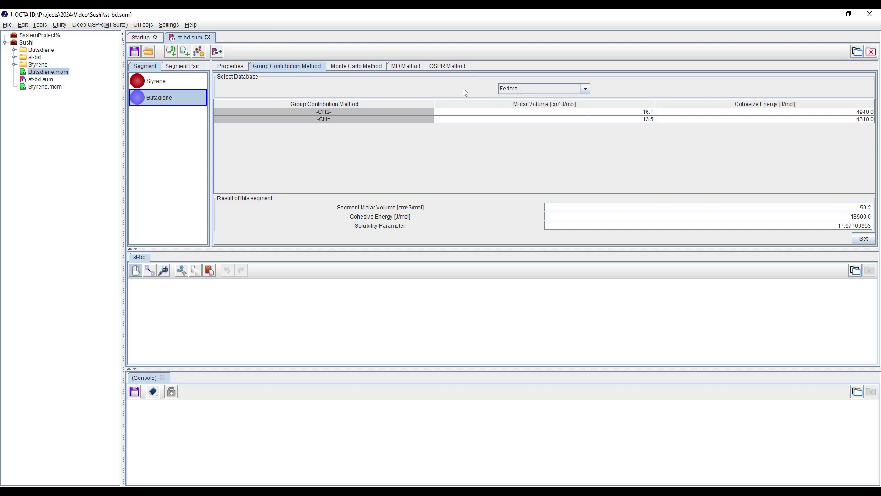
pyautogui.click(371, 68)
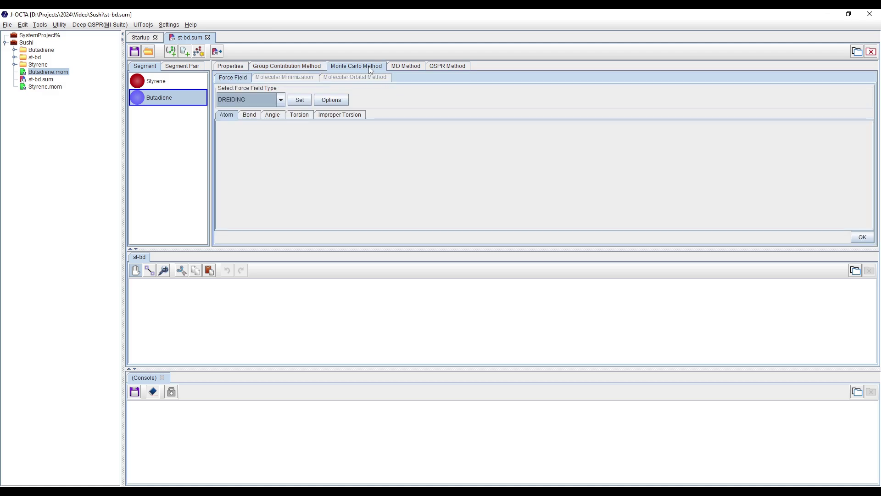
pyautogui.click(412, 67)
pyautogui.click(449, 68)
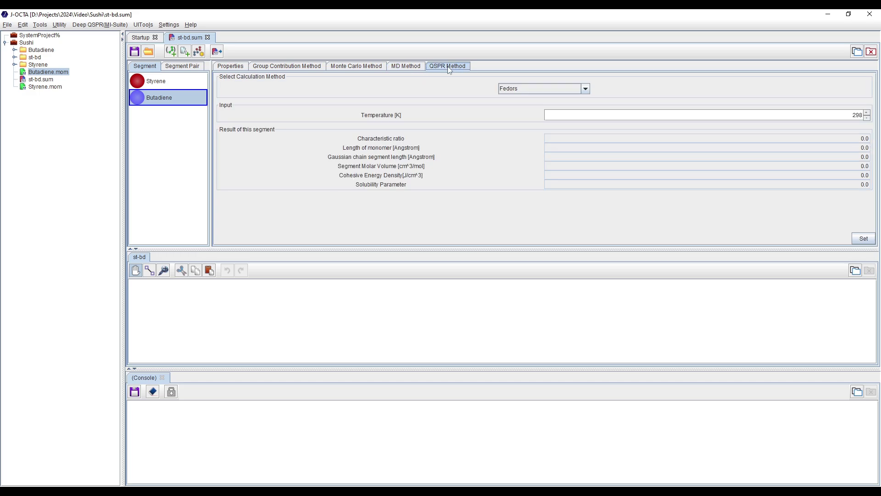
pyautogui.click(354, 68)
pyautogui.click(285, 67)
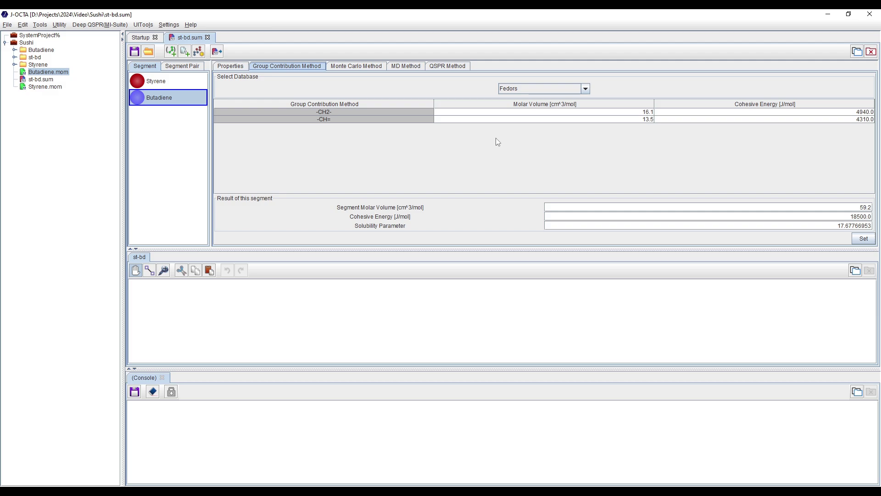
# Step: Compare the group contribution molar volumes in the properties of the Styrene and Butadiene segments
pyautogui.click(187, 85)
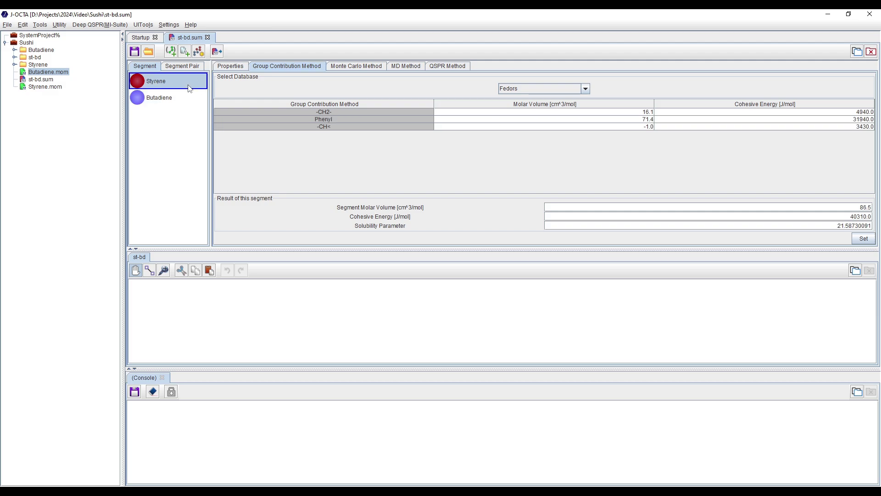
pyautogui.click(237, 67)
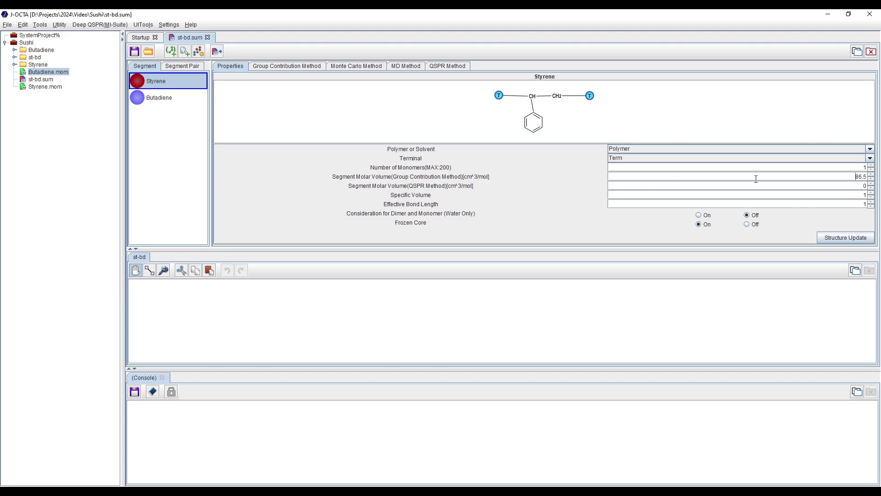
pyautogui.click(173, 97)
pyautogui.click(177, 85)
pyautogui.click(177, 104)
pyautogui.click(181, 87)
# Step: Set the number of monomers in the Butadiene segment to 3
pyautogui.click(181, 101)
pyautogui.click(871, 165)
pyautogui.click(872, 166)
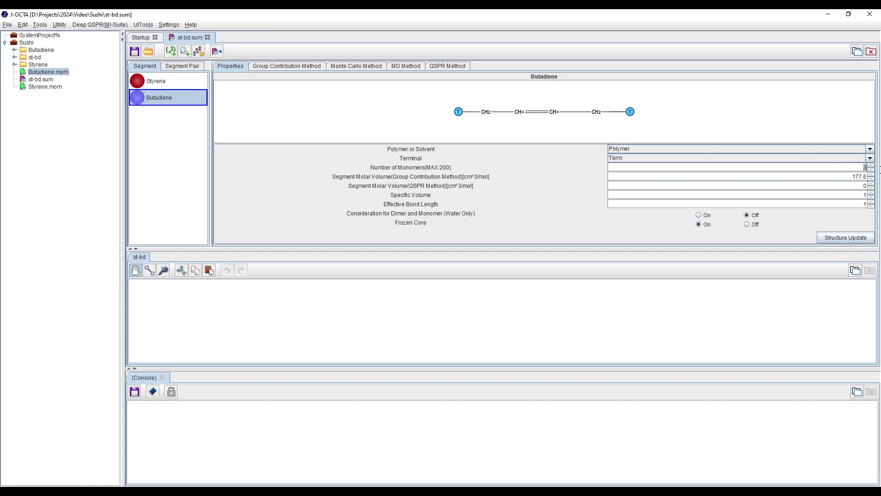
# Step: Update the Butadiene segment's structure with its new number of monomers
pyautogui.click(847, 237)
pyautogui.click(426, 263)
pyautogui.moveTo(845, 176); pyautogui.dragTo(880, 179)
# Step: Set the number of monomers in the Styrene segment to 2, update its structure and save the model
pyautogui.click(184, 87)
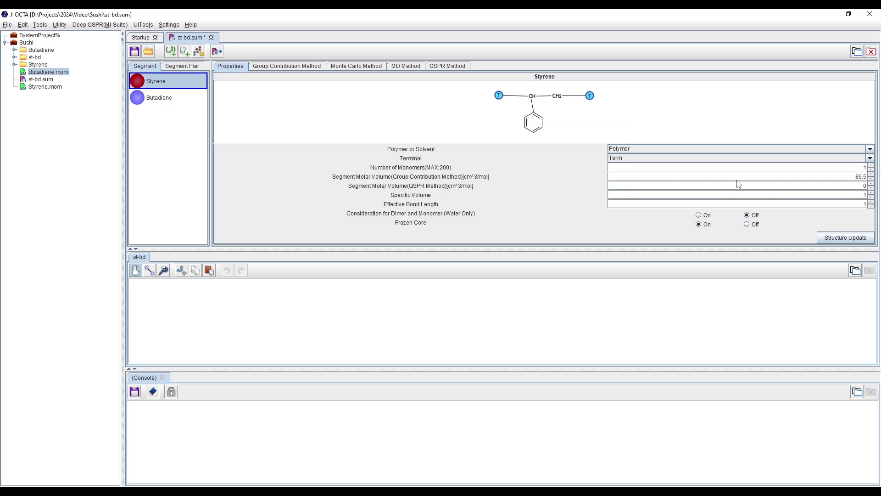
pyautogui.click(871, 166)
pyautogui.click(849, 237)
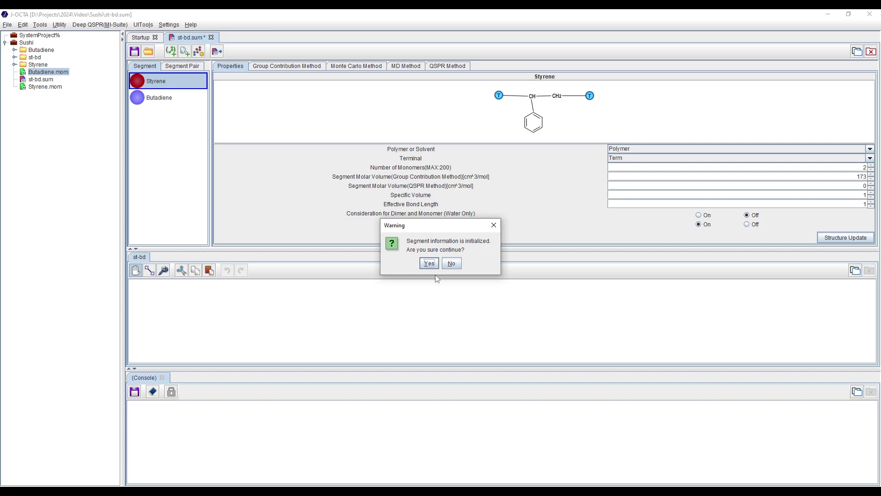
pyautogui.click(428, 262)
pyautogui.click(134, 51)
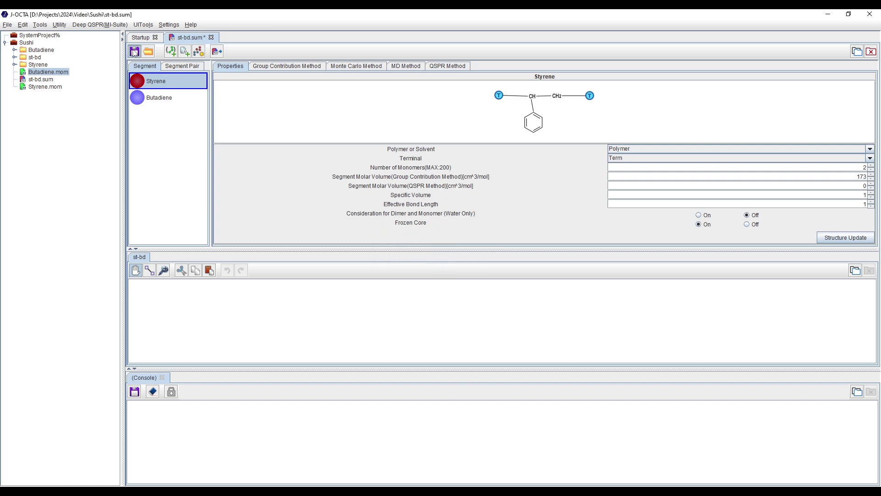
# Step: Compare the molar volumes of the Styrene and Butadiene segments and check the segment pair settings
pyautogui.click(164, 99)
pyautogui.click(164, 86)
pyautogui.click(171, 99)
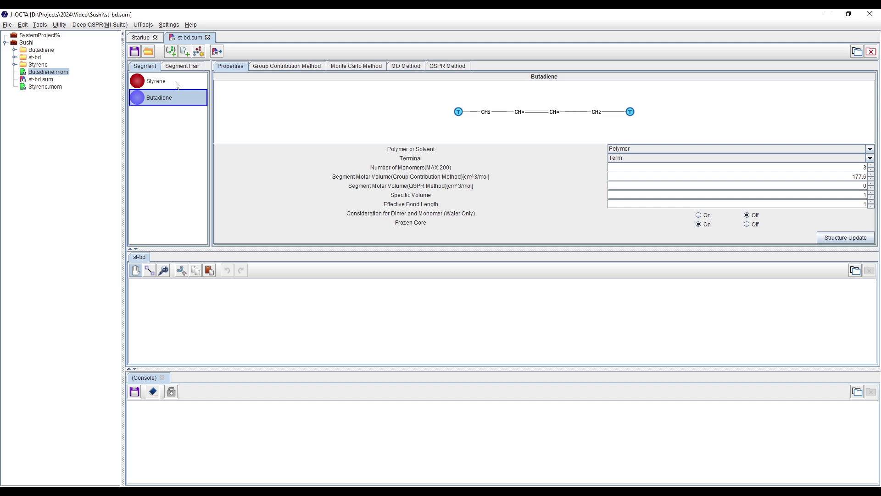
pyautogui.click(161, 83)
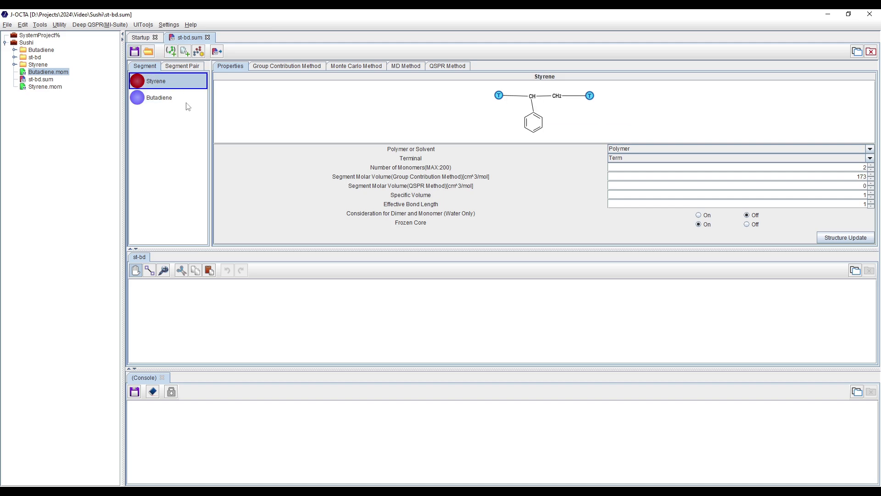
pyautogui.click(183, 67)
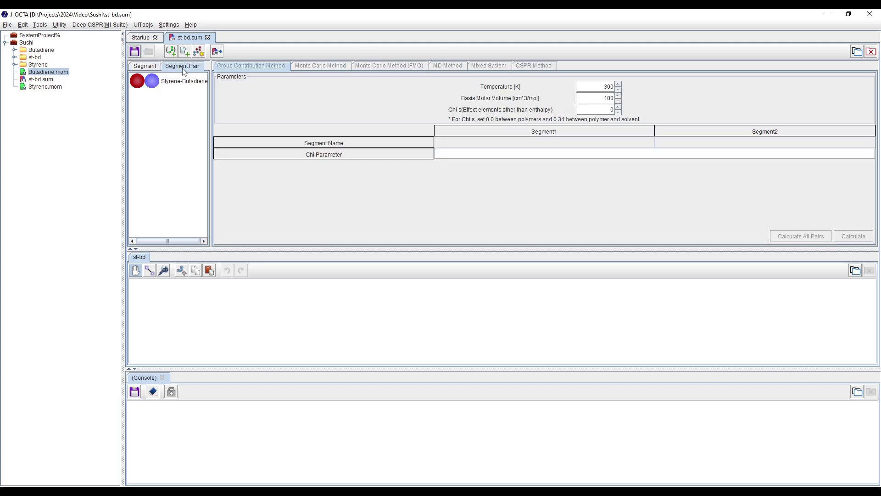
pyautogui.click(153, 68)
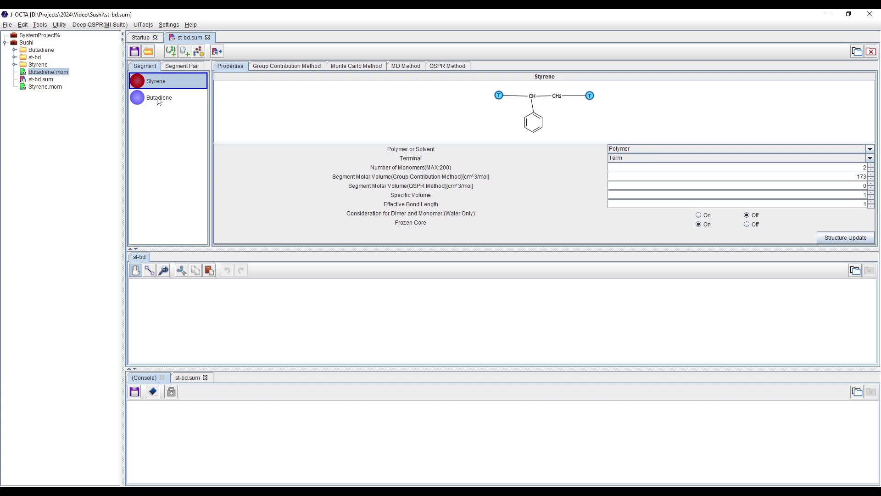
# Step: Set the basis molar volume of the Styrene-Butadiene segment pair to 175 cm^3/mol for the group contribution method
pyautogui.click(182, 67)
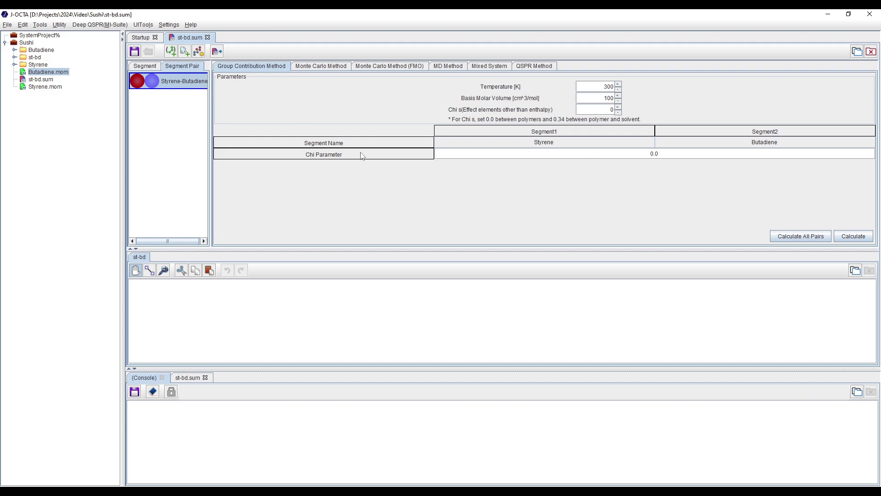
pyautogui.doubleClick(608, 97)
pyautogui.write('175')
# Step: Recheck the group contribution molar volumes of both segments against the pair's basis molar volume
pyautogui.click(145, 67)
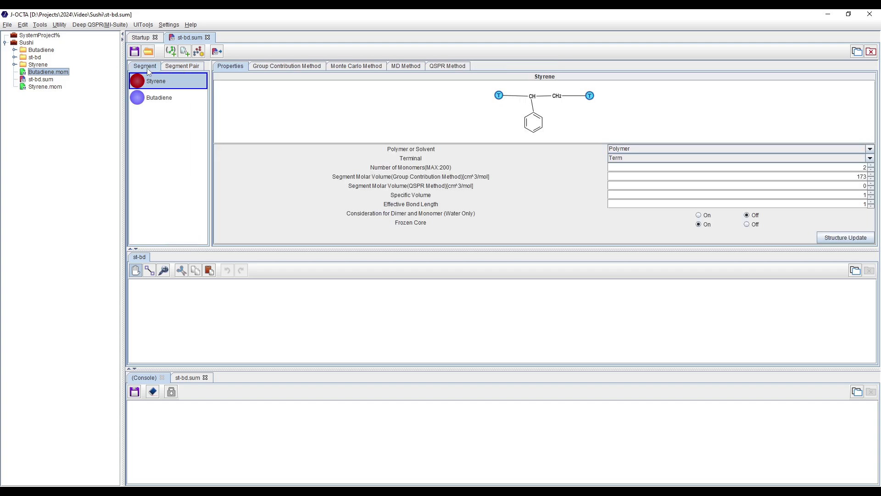
pyautogui.click(181, 100)
pyautogui.click(183, 87)
pyautogui.click(182, 105)
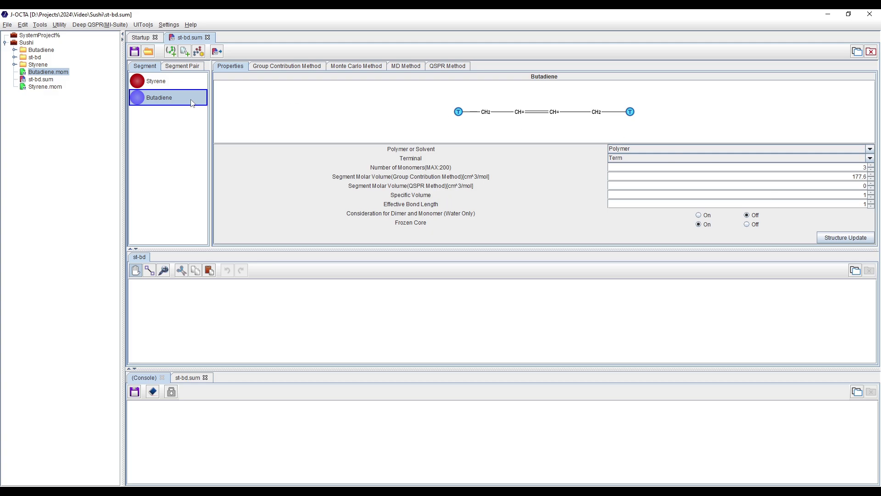
pyautogui.click(191, 78)
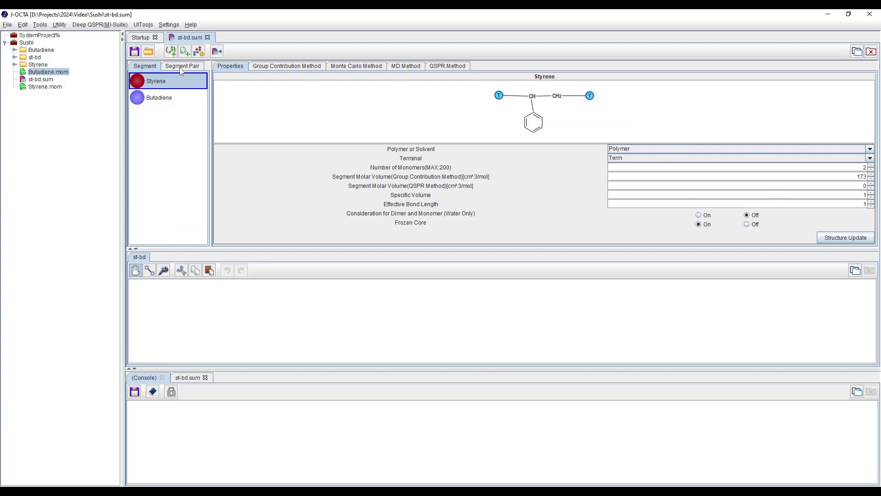
# Step: Calculate the chi parameter for all segment pairs by the group contribution method and save the model
pyautogui.click(181, 68)
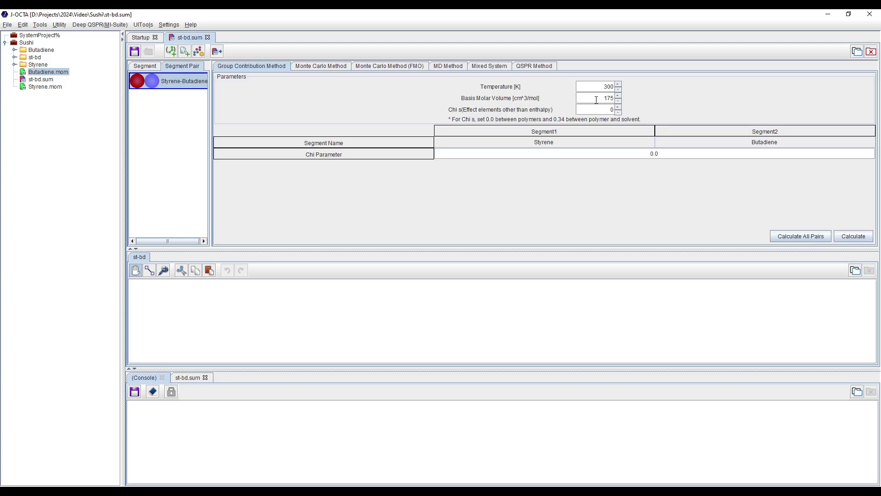
pyautogui.moveTo(604, 90); pyautogui.dragTo(632, 89)
pyautogui.click(819, 236)
pyautogui.click(134, 51)
# Step: Examine the Monte Carlo, Monte Carlo (FMO), MD and Mixed System method settings available for the Styrene-Butadiene pair
pyautogui.click(326, 66)
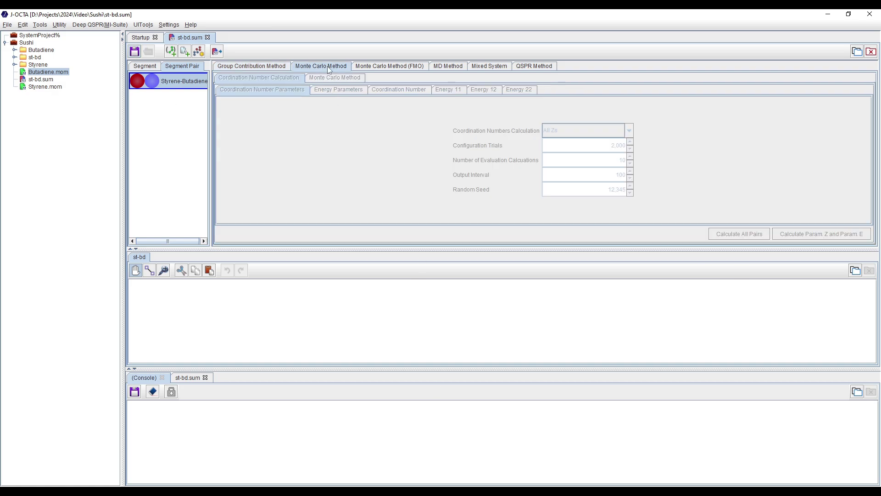
pyautogui.click(452, 66)
pyautogui.click(491, 67)
pyautogui.click(420, 68)
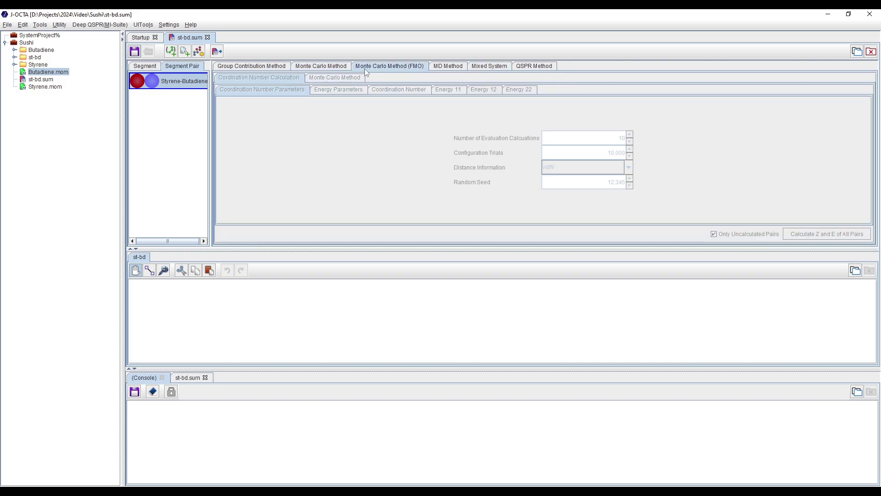
pyautogui.click(328, 67)
pyautogui.click(260, 67)
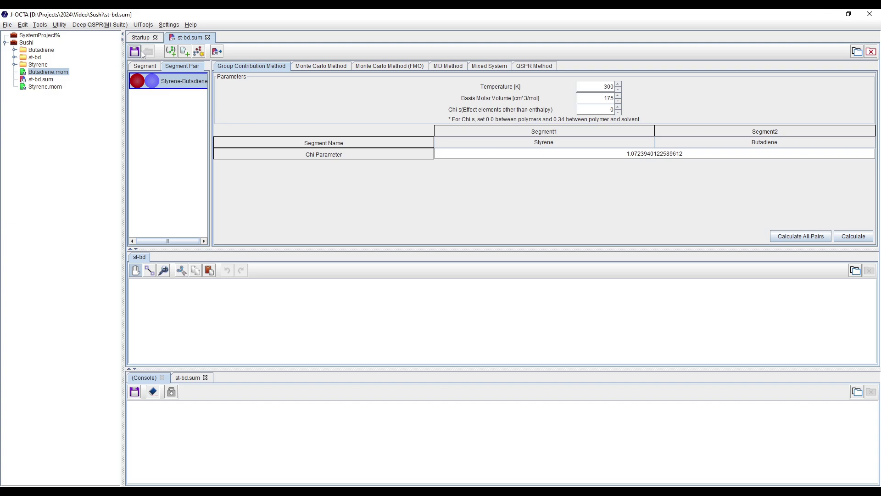
pyautogui.click(390, 67)
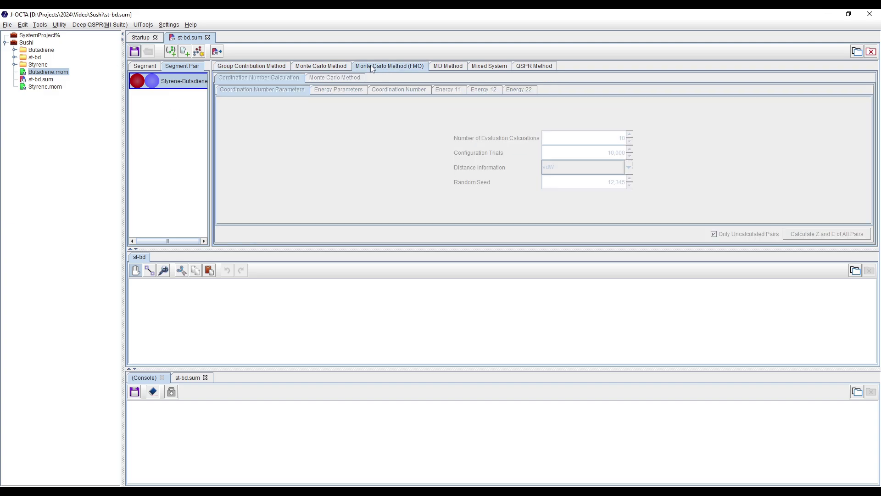
pyautogui.click(328, 69)
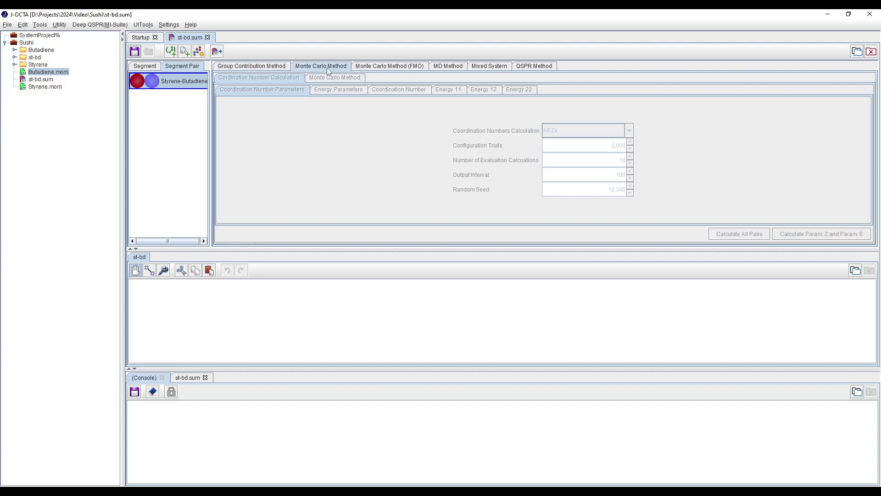
pyautogui.click(365, 68)
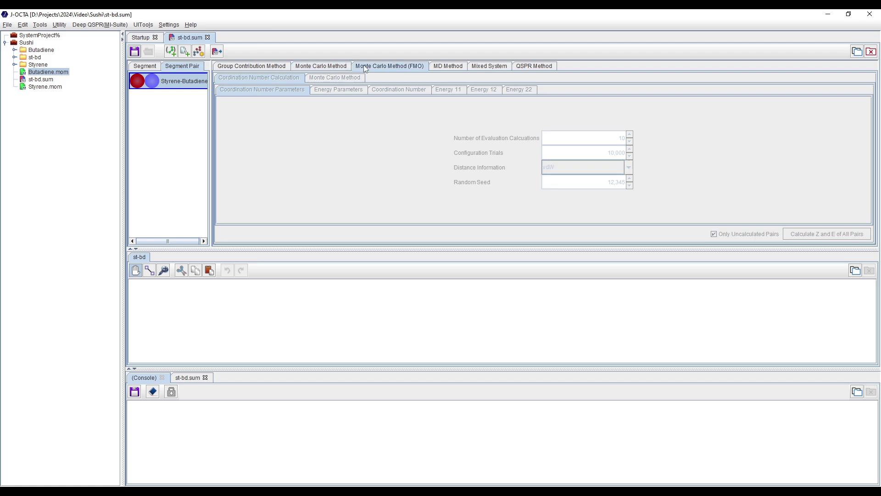
pyautogui.click(318, 69)
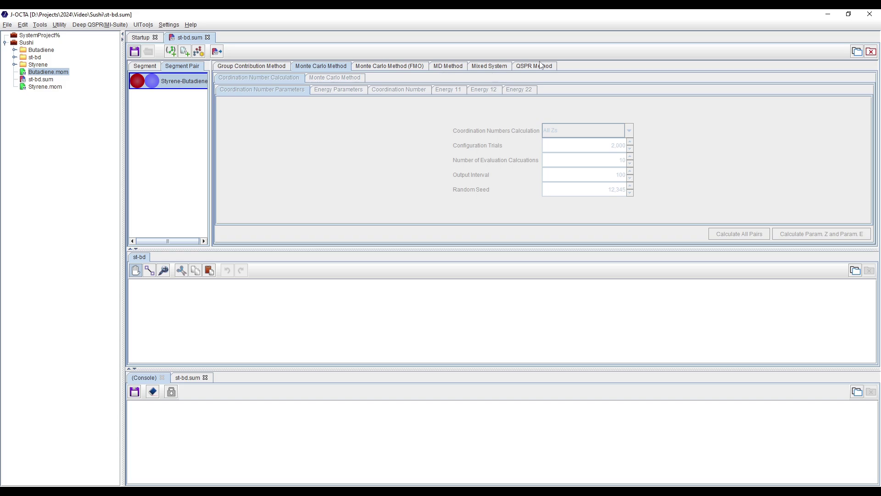
pyautogui.click(256, 68)
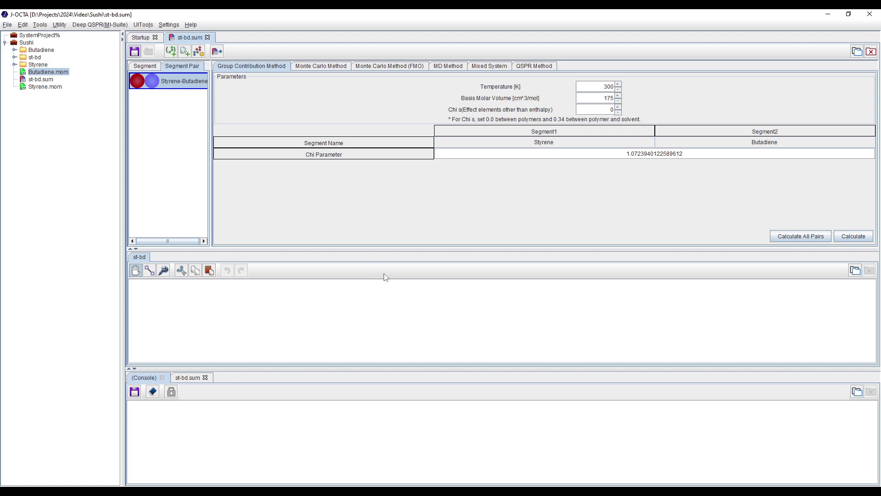
# Step: Enlarge the st-bd polymer editing area and place one Styrene and one Butadiene segment side by side in it
pyautogui.moveTo(388, 249); pyautogui.dragTo(390, 239)
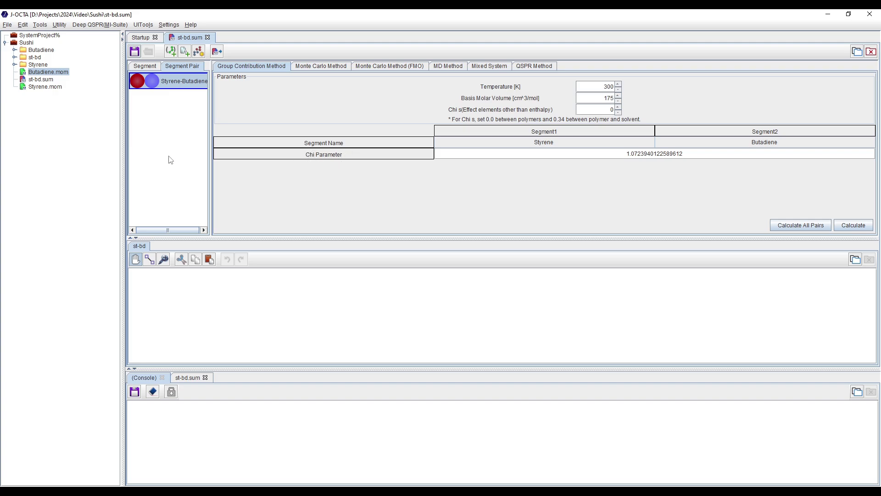
pyautogui.click(145, 66)
pyautogui.moveTo(354, 238); pyautogui.dragTo(358, 226)
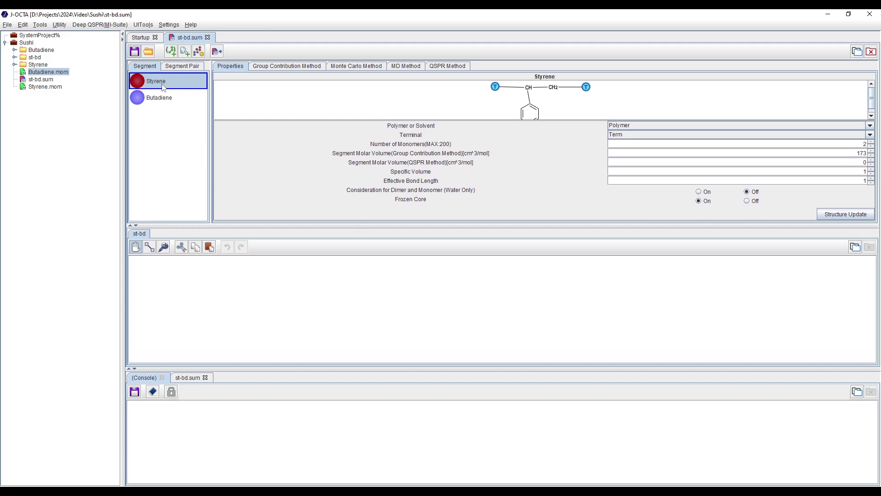
pyautogui.moveTo(163, 86); pyautogui.dragTo(252, 310)
pyautogui.click(163, 102)
pyautogui.moveTo(163, 102); pyautogui.dragTo(357, 303)
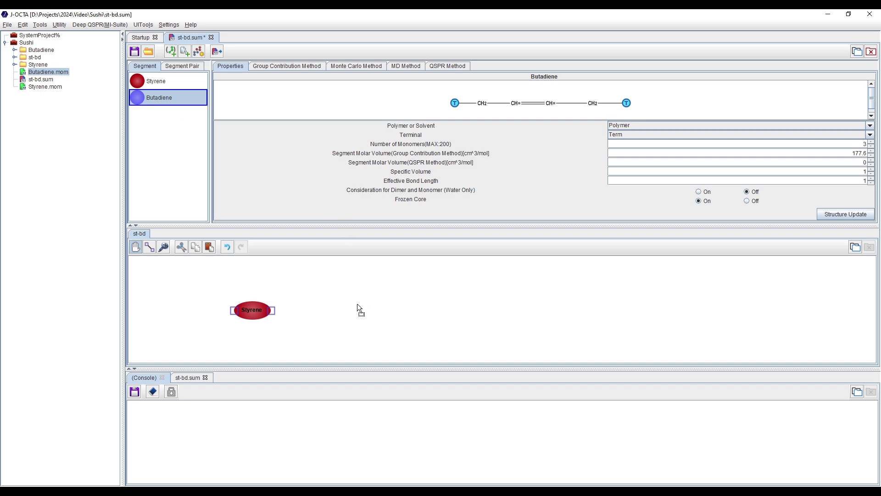
# Step: Connect the Styrene segment to the Butadiene segment through a junction point between them and save the model
pyautogui.click(163, 247)
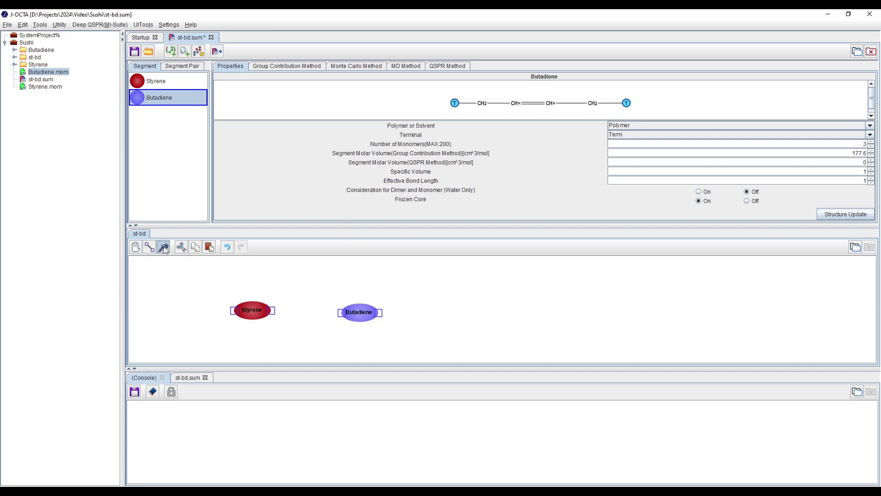
pyautogui.click(307, 311)
pyautogui.click(149, 247)
pyautogui.moveTo(272, 311); pyautogui.dragTo(344, 317)
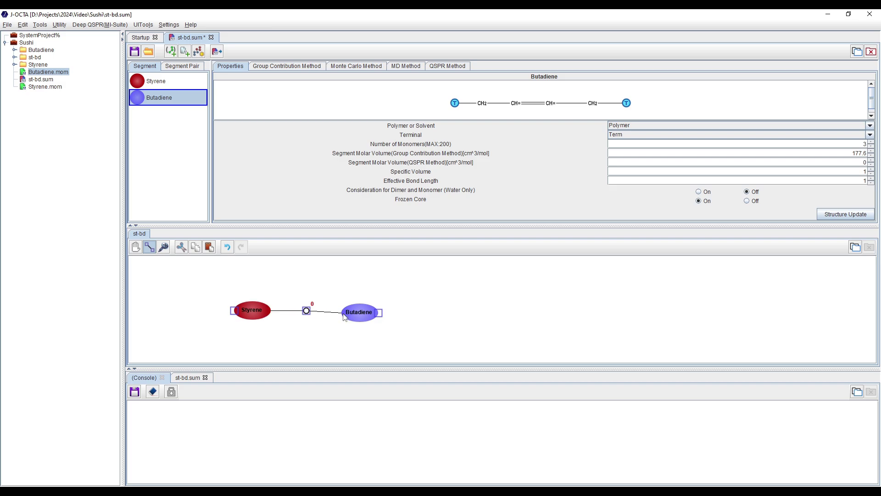
pyautogui.click(135, 51)
# Step: Set the repeat number of the Styrene segment in the st-bd polymer to 10
pyautogui.click(135, 247)
pyautogui.click(248, 310)
pyautogui.rightClick(248, 310)
pyautogui.moveTo(272, 367)
pyautogui.click(337, 365)
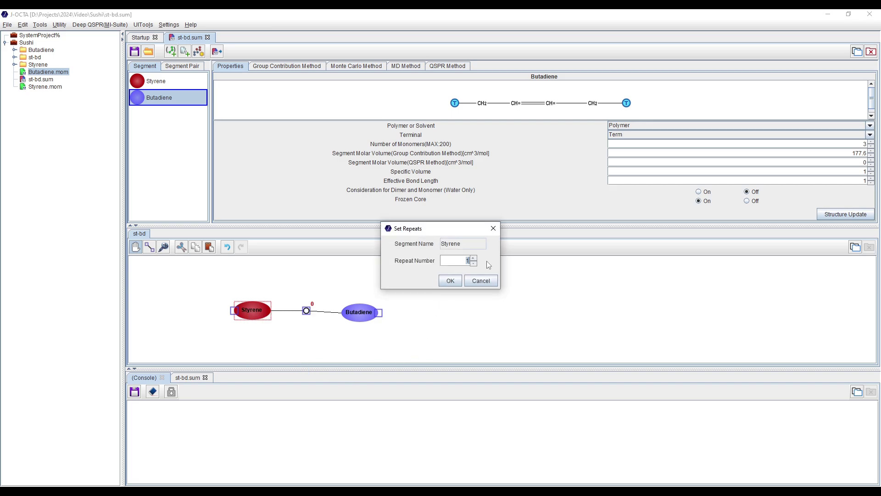
pyautogui.click(451, 281)
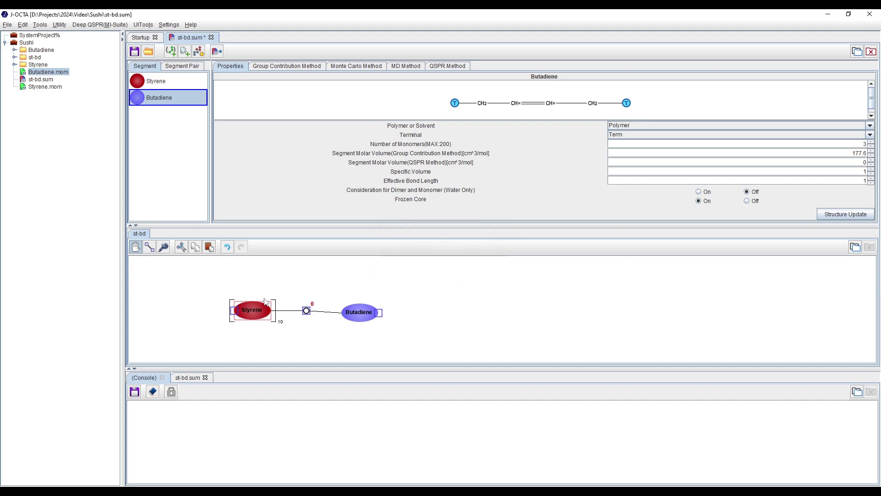
# Step: Set the repeat number of the Butadiene segment in the polymer to 40 and save the model
pyautogui.click(370, 317)
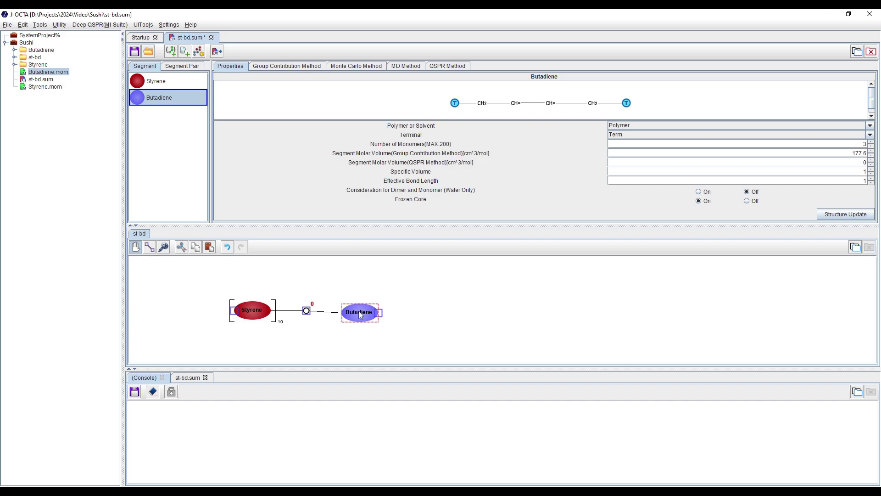
pyautogui.rightClick(359, 312)
pyautogui.moveTo(392, 368)
pyautogui.click(441, 368)
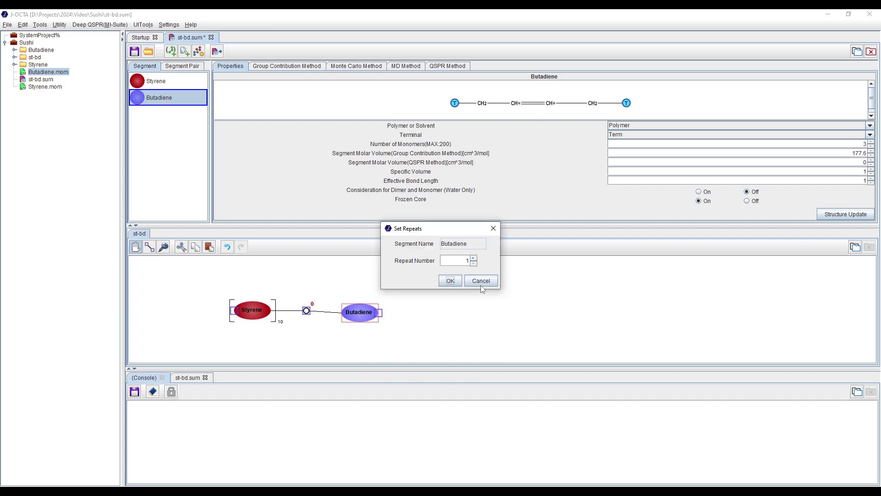
pyautogui.write('40')
pyautogui.click(455, 281)
pyautogui.click(134, 51)
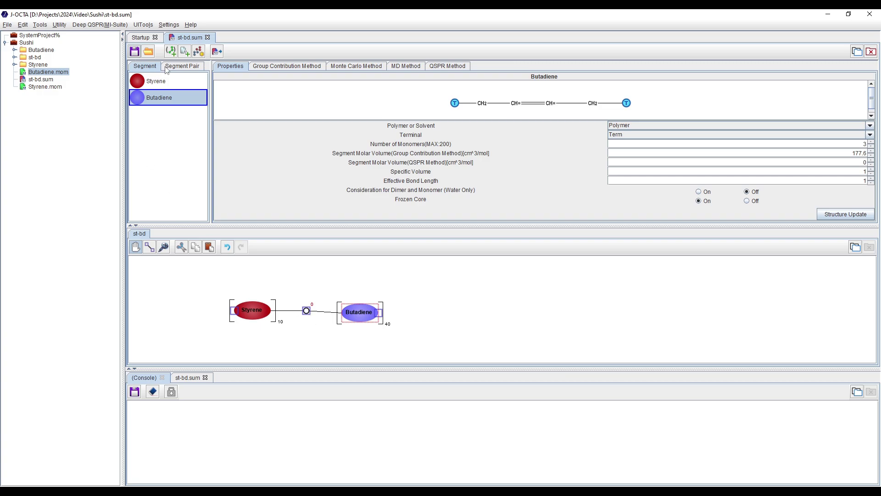
# Step: Open the SUSHI input creation for the st-bd model and set the mesh dimension to 2D
pyautogui.click(182, 66)
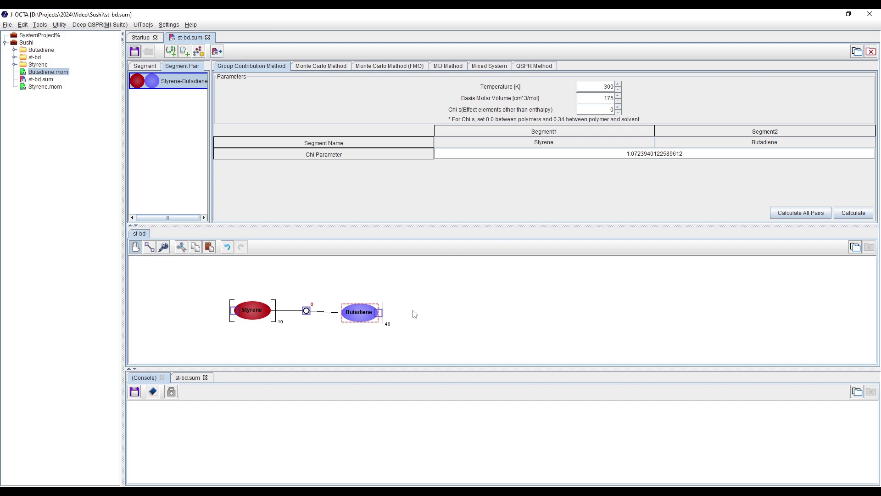
pyautogui.click(216, 50)
pyautogui.moveTo(409, 125); pyautogui.dragTo(381, 111)
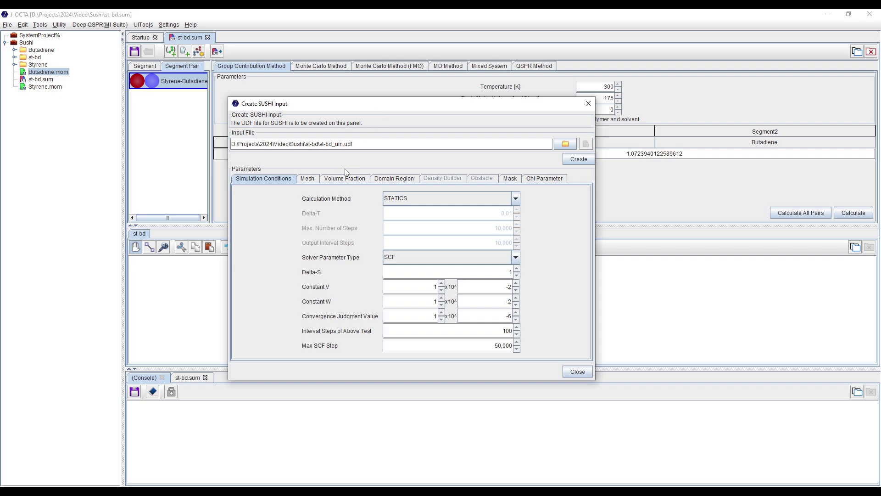
pyautogui.click(308, 179)
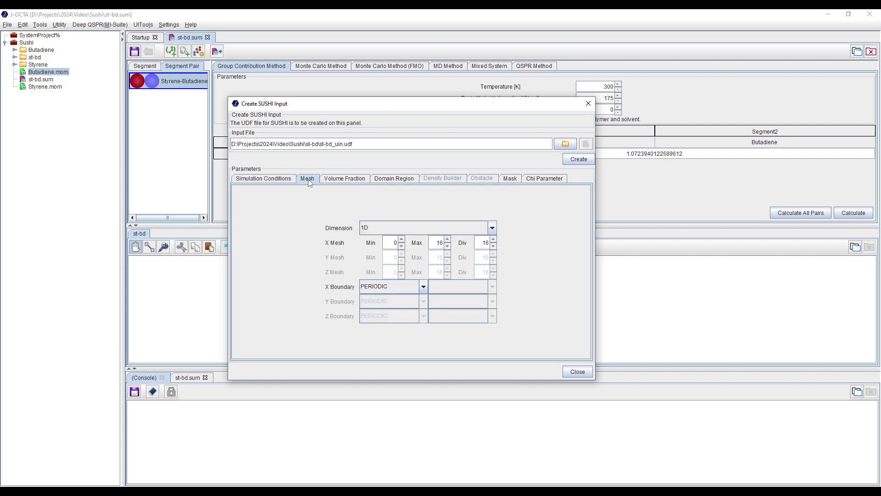
pyautogui.click(379, 230)
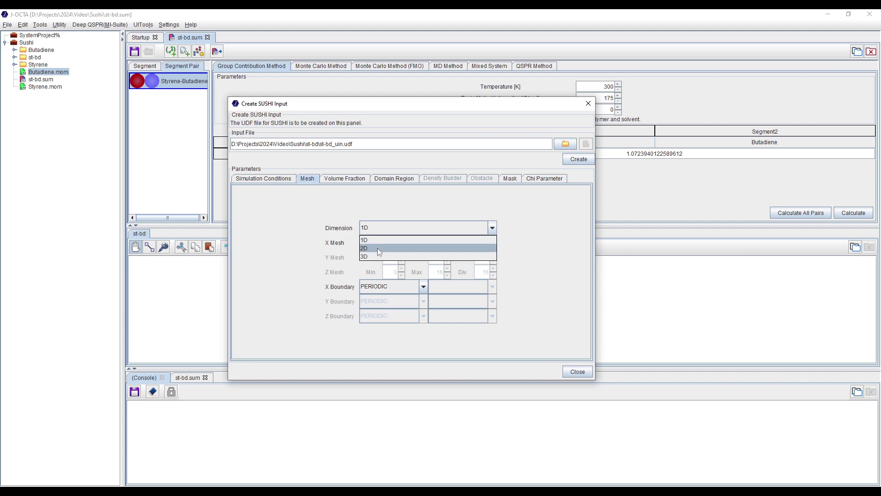
pyautogui.click(376, 249)
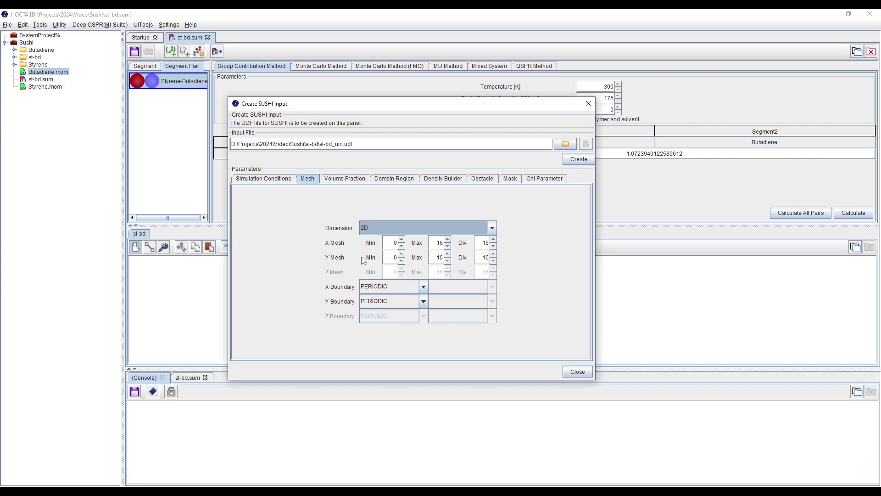
# Step: Try the DYNAMICS calculation method in the simulation conditions and return it to STATICS
pyautogui.click(282, 178)
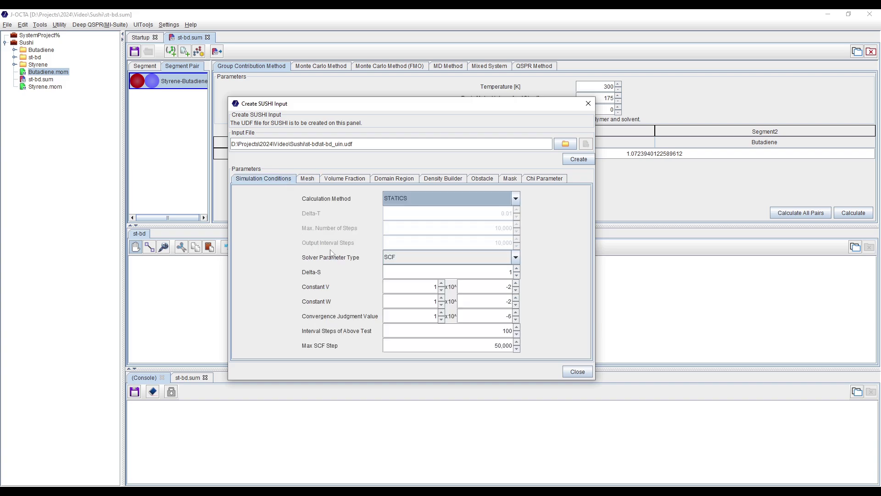
pyautogui.click(430, 198)
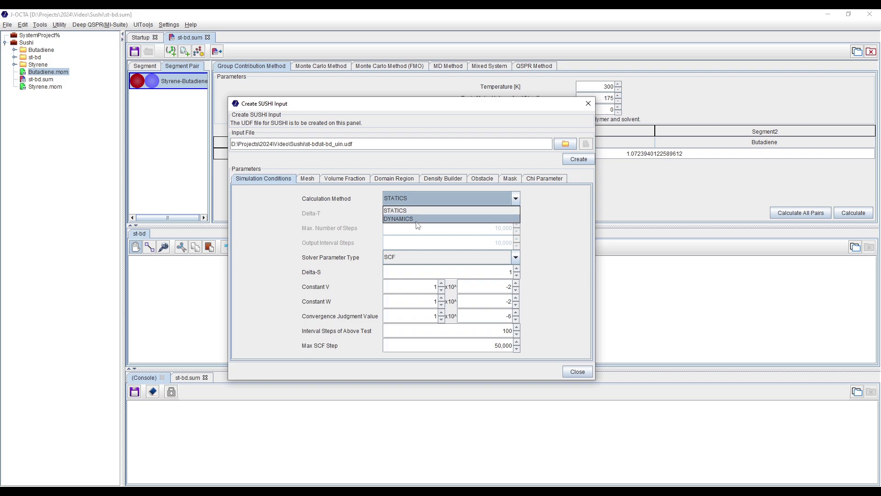
pyautogui.click(417, 219)
pyautogui.click(432, 198)
pyautogui.click(431, 209)
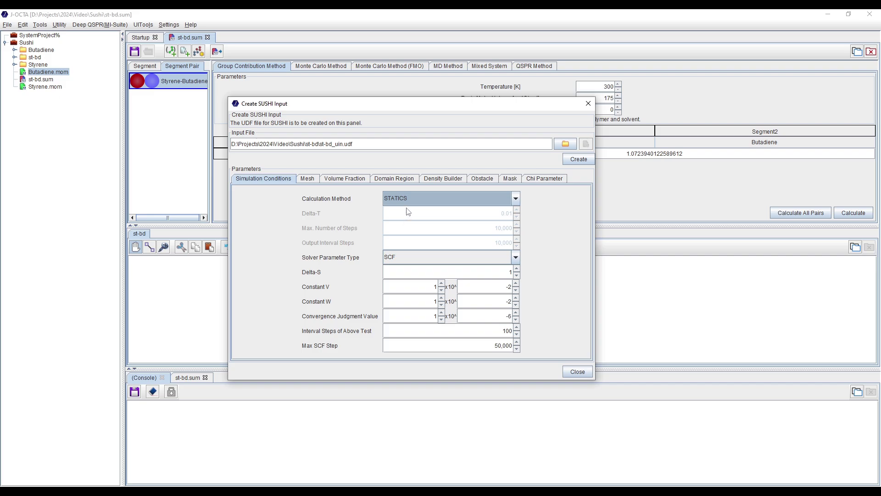
# Step: Set the coefficients of Constant V and Constant W to 0 in the simulation conditions
pyautogui.click(414, 273)
pyautogui.click(488, 271)
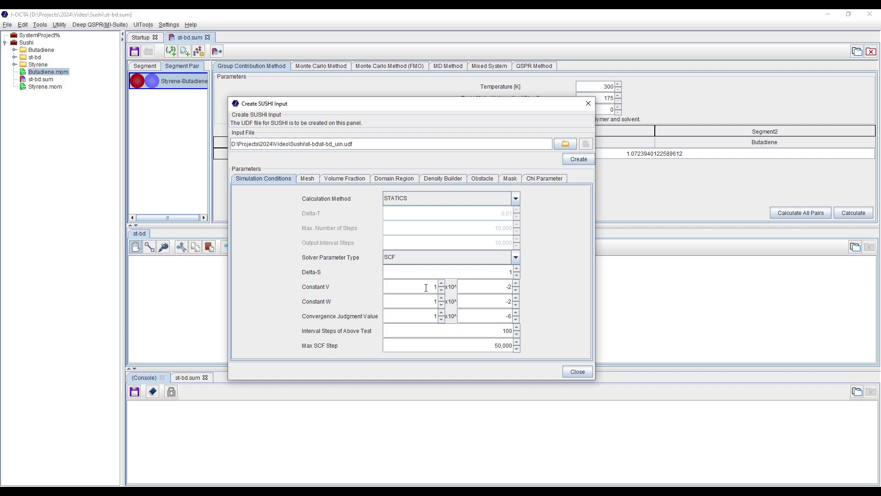
pyautogui.doubleClick(425, 288)
pyautogui.write('0')
pyautogui.doubleClick(419, 302)
pyautogui.write('0')
pyautogui.click(482, 346)
pyautogui.click(501, 346)
# Step: Examine the 2D mesh ranges and divisions and the boundary types offered for the X direction
pyautogui.click(311, 181)
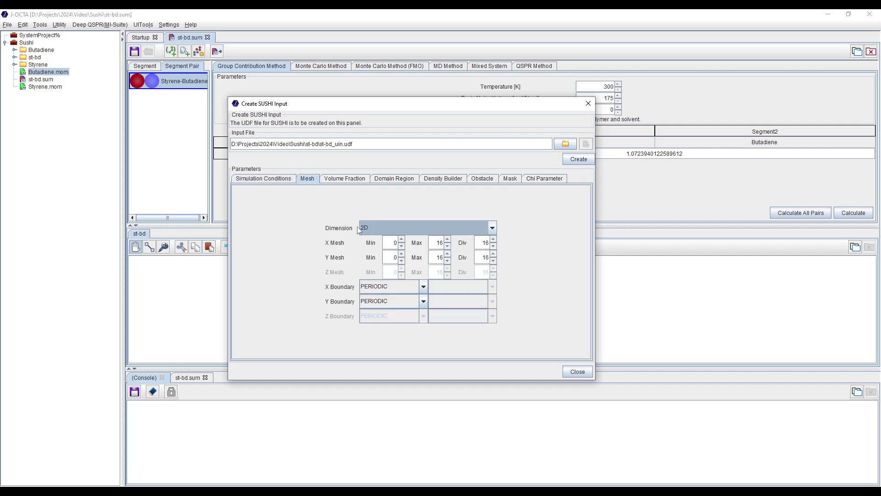
pyautogui.moveTo(365, 109); pyautogui.dragTo(391, 88)
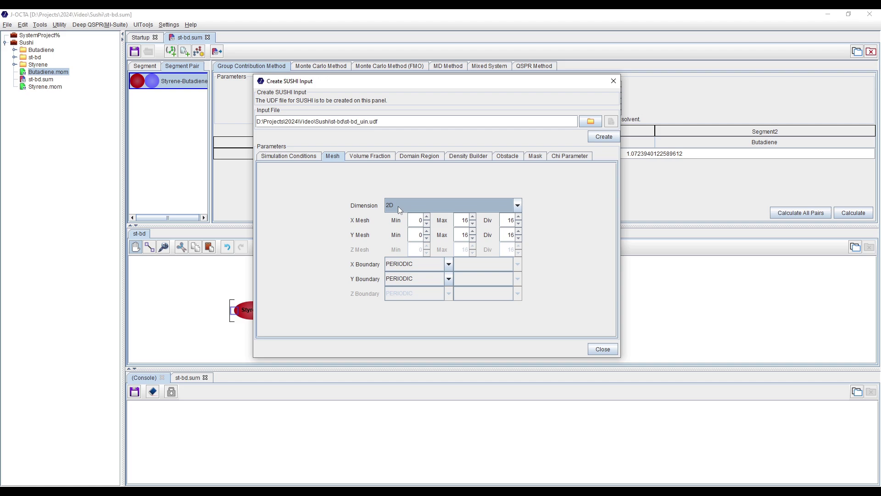
pyautogui.click(418, 235)
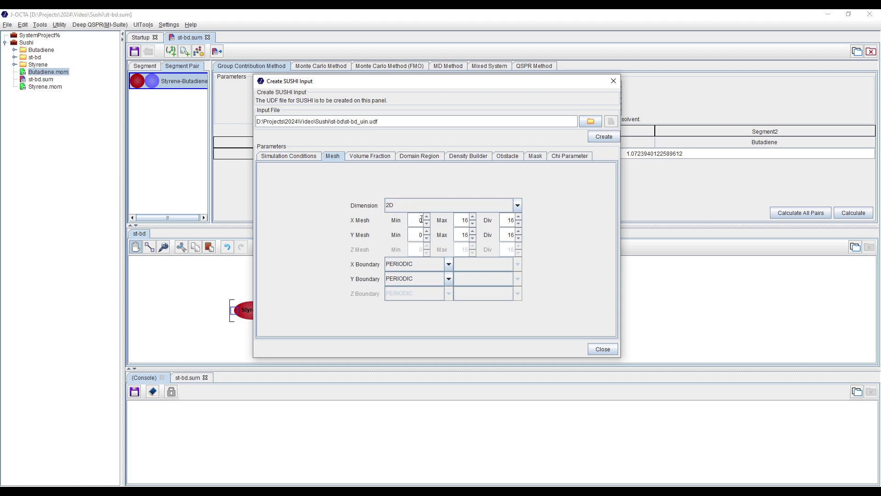
pyautogui.doubleClick(509, 220)
pyautogui.click(510, 235)
pyautogui.click(404, 270)
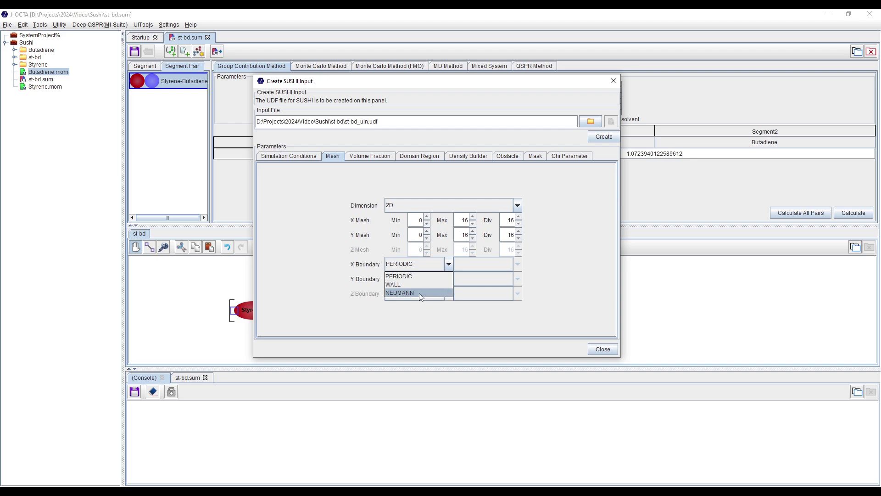
pyautogui.click(332, 285)
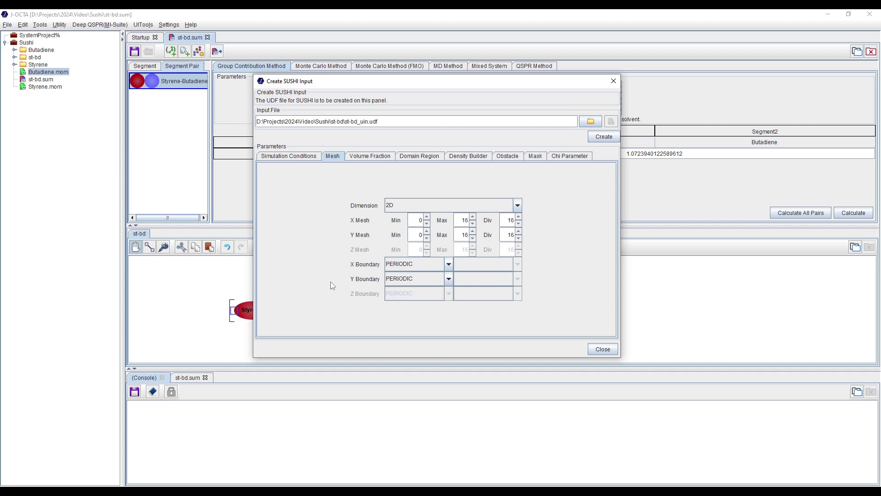
# Step: Set the volume fraction of the st-bd polymer to 1.0
pyautogui.click(375, 157)
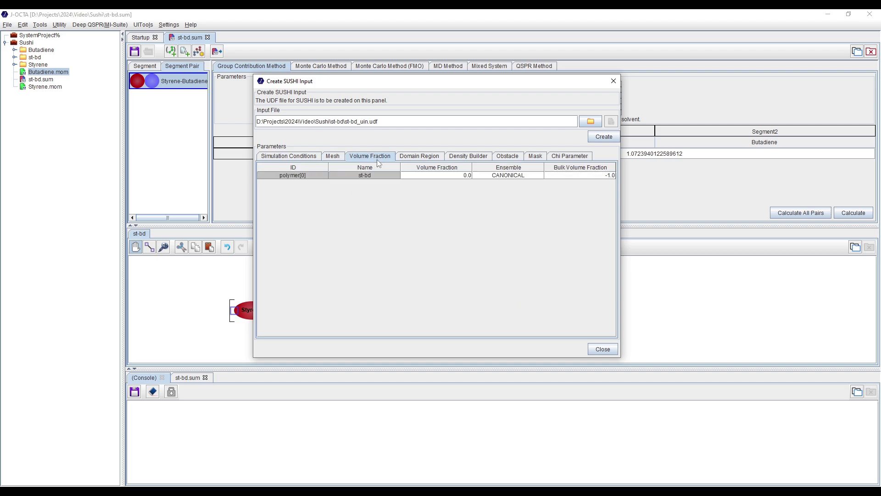
pyautogui.doubleClick(467, 176)
pyautogui.doubleClick(467, 175)
pyautogui.write('1.0')
pyautogui.click(377, 177)
# Step: Start a new cuboid row in the domain region and set its start to x 6 and y 6
pyautogui.click(413, 158)
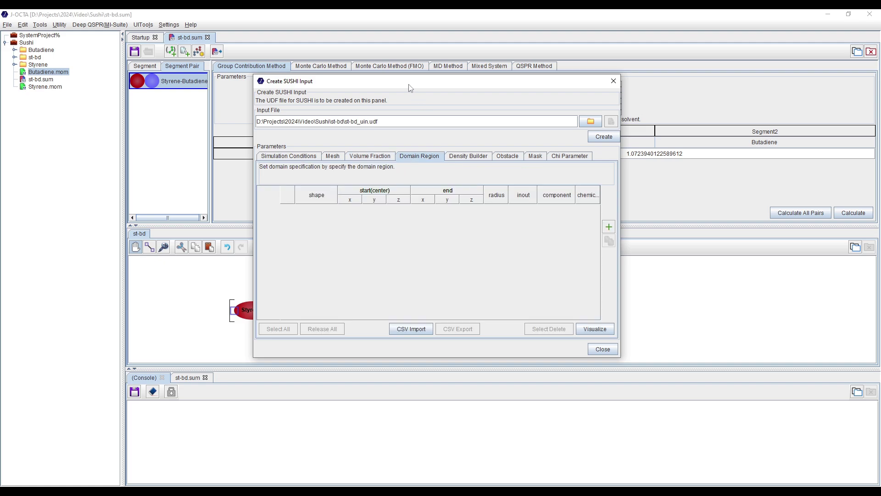
pyautogui.moveTo(409, 83); pyautogui.dragTo(415, 79)
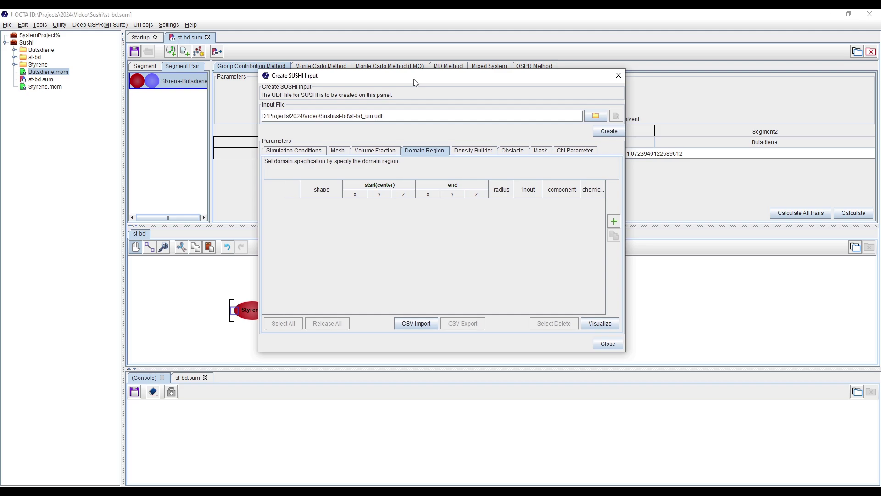
pyautogui.click(614, 221)
pyautogui.moveTo(419, 88); pyautogui.dragTo(432, 95)
pyautogui.click(480, 113)
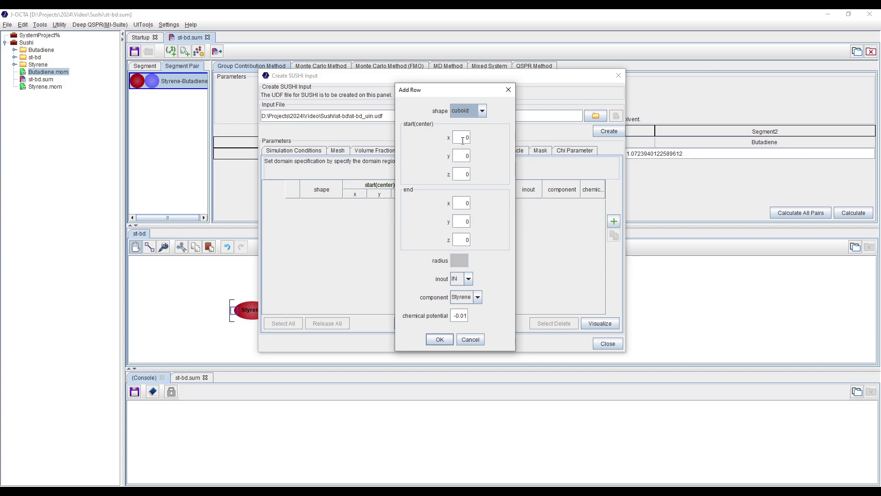
pyautogui.doubleClick(462, 139)
pyautogui.write('6')
pyautogui.press('Tab')
pyautogui.write('6')
# Step: Set the cuboid's end to x 10 and y 10 with Styrene as its component, and add the row
pyautogui.click(471, 204)
pyautogui.write('10')
pyautogui.press('Tab')
pyautogui.write('10')
pyautogui.click(478, 300)
pyautogui.click(478, 301)
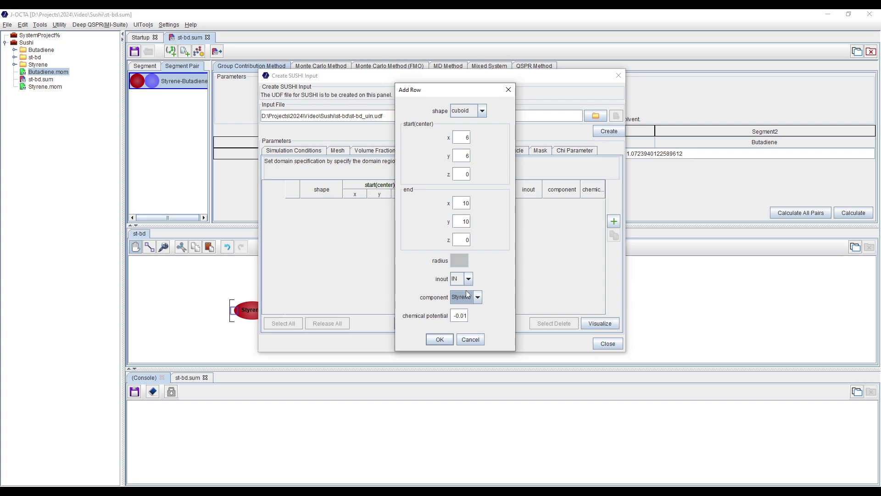
pyautogui.click(442, 341)
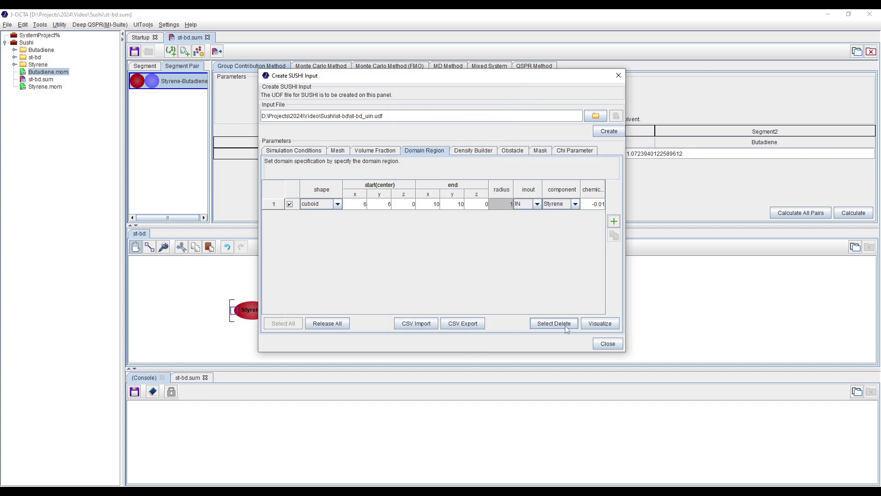
# Step: Visualize the Styrene domain region and inspect its placement within the simulation cell
pyautogui.click(598, 324)
pyautogui.moveTo(436, 75); pyautogui.dragTo(149, 72)
pyautogui.moveTo(577, 174); pyautogui.dragTo(626, 204)
pyautogui.moveTo(395, 136); pyautogui.dragTo(553, 214)
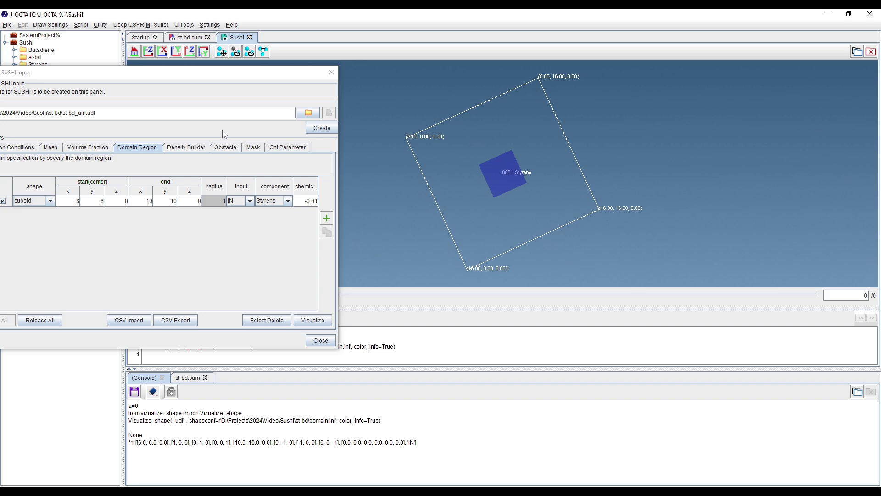
pyautogui.moveTo(186, 77); pyautogui.dragTo(234, 75)
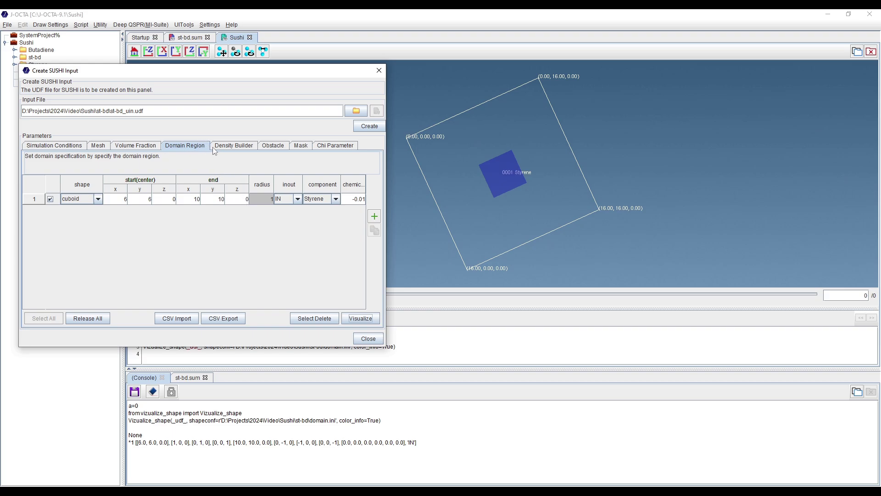
# Step: Examine the density builder, obstacle and chi parameter settings, including the available chi parameter sources
pyautogui.click(236, 146)
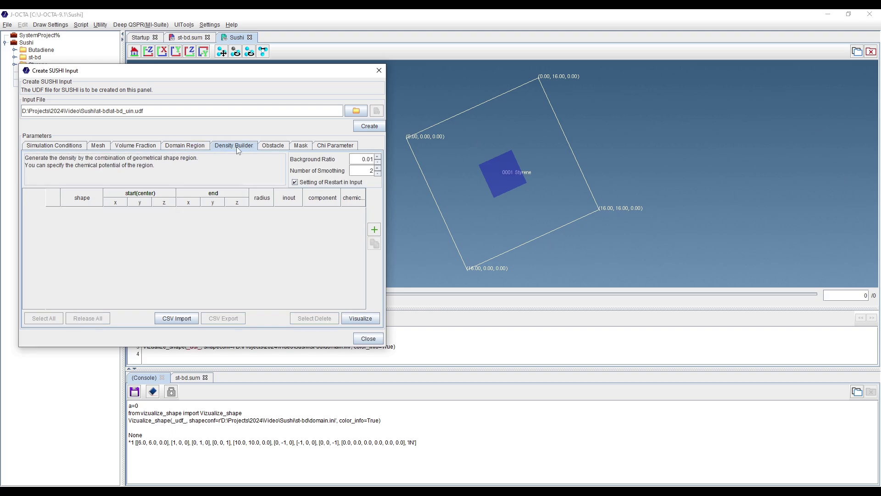
pyautogui.click(273, 146)
pyautogui.click(335, 145)
pyautogui.moveTo(229, 66); pyautogui.dragTo(298, 75)
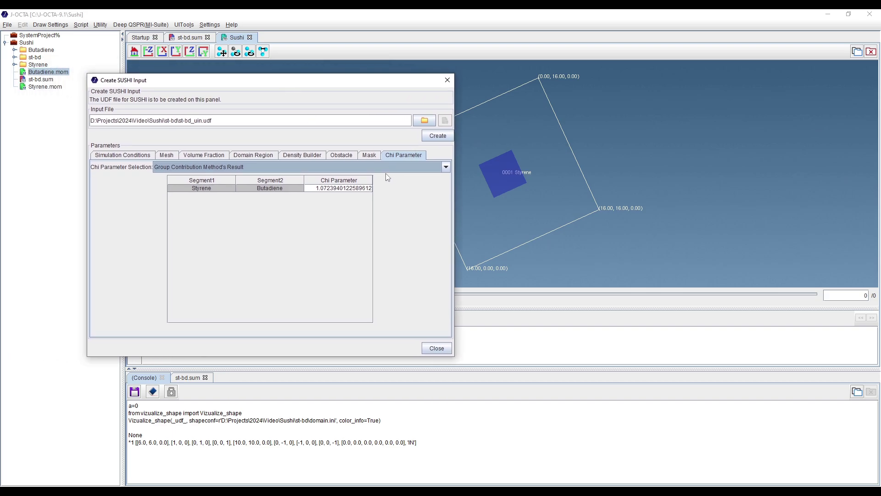
pyautogui.click(190, 167)
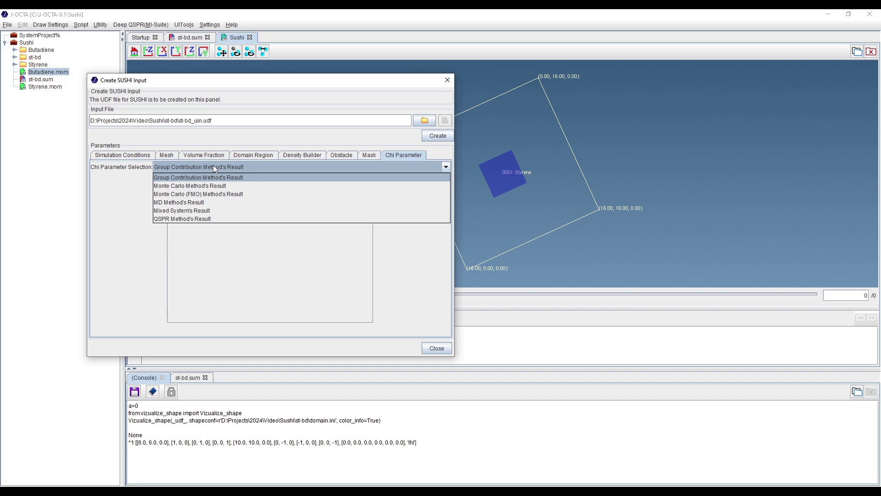
pyautogui.click(112, 184)
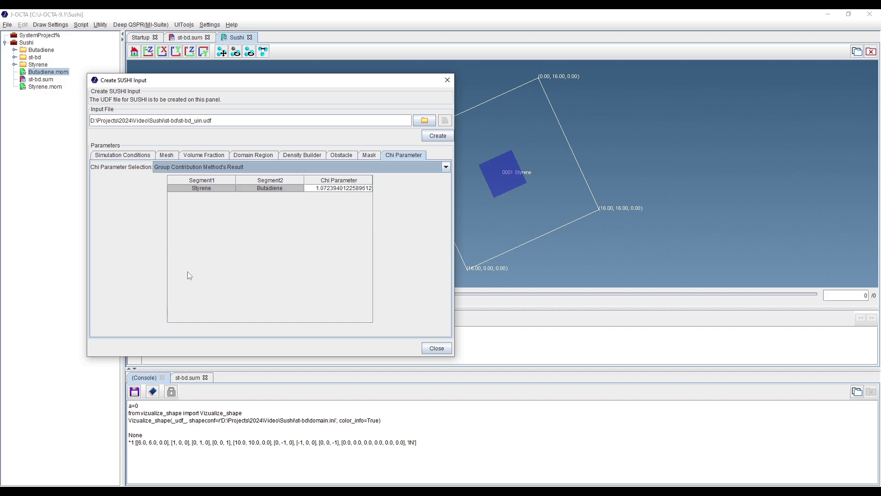
# Step: Recheck the simulation conditions, mesh, volume fraction, domain region and chi parameter of the SUSHI input
pyautogui.click(153, 157)
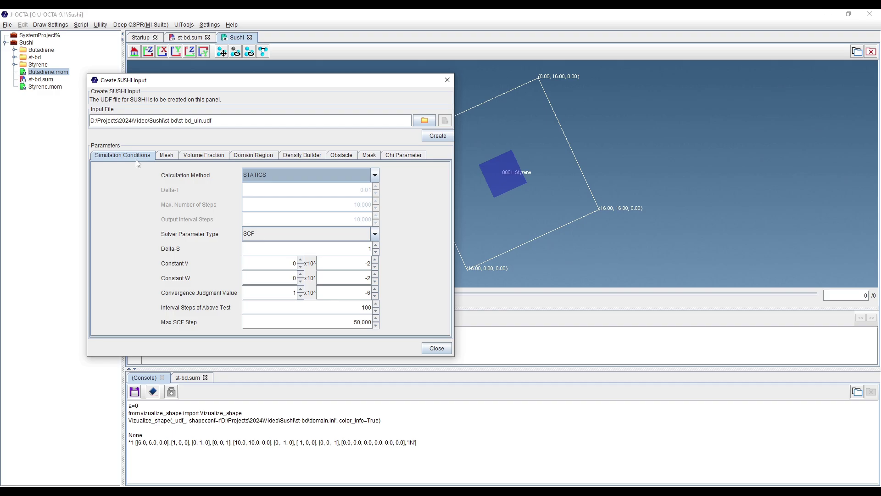
pyautogui.click(167, 157)
pyautogui.click(203, 157)
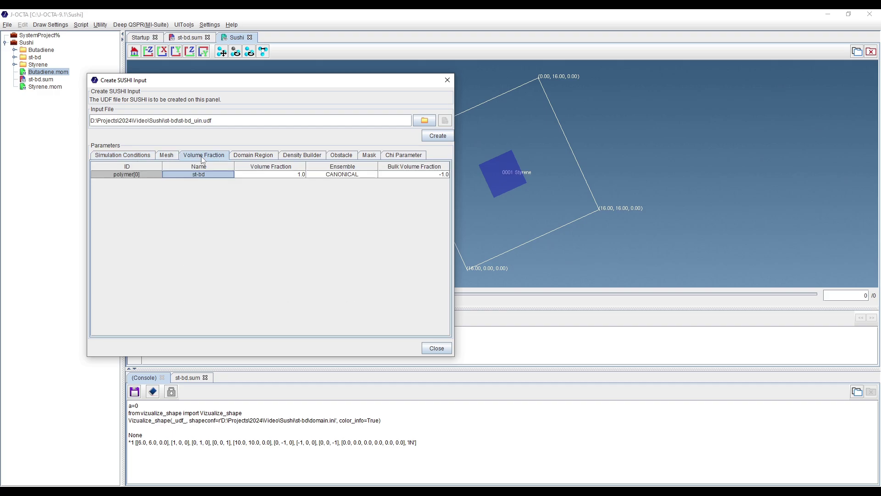
pyautogui.click(261, 157)
pyautogui.click(396, 157)
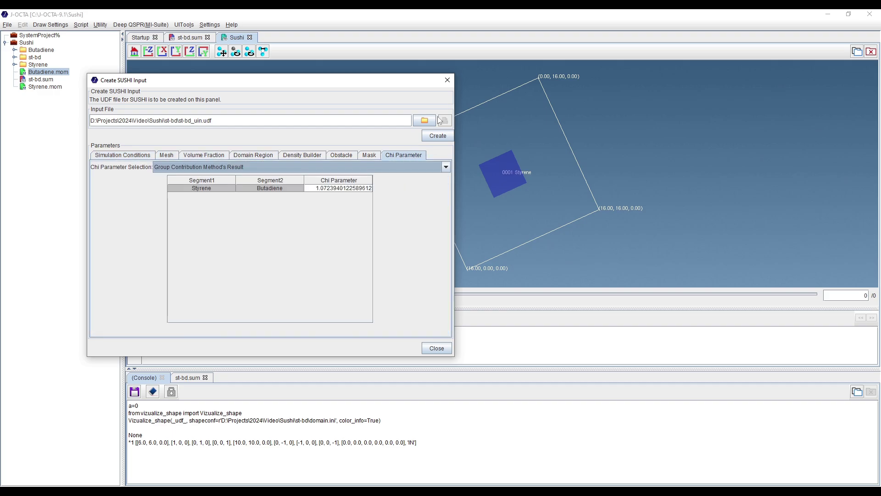
# Step: Create the SUSHI input file st-bd_uin.udf and open it
pyautogui.click(439, 137)
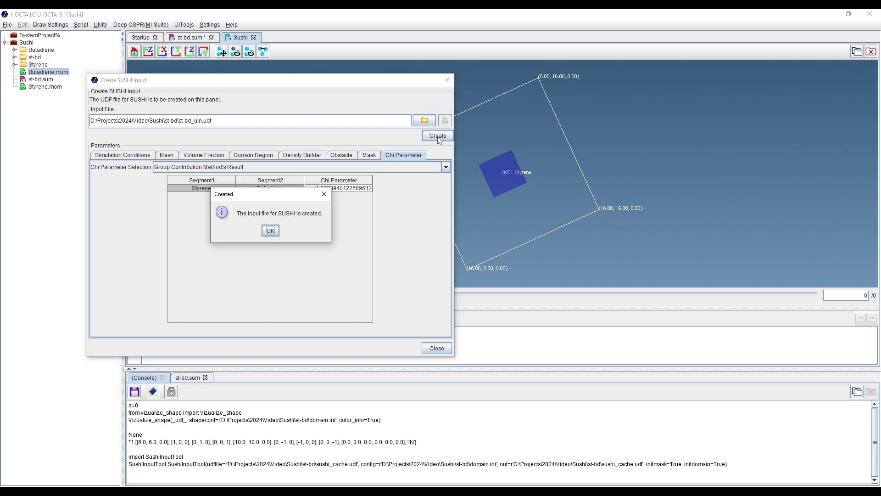
pyautogui.click(270, 231)
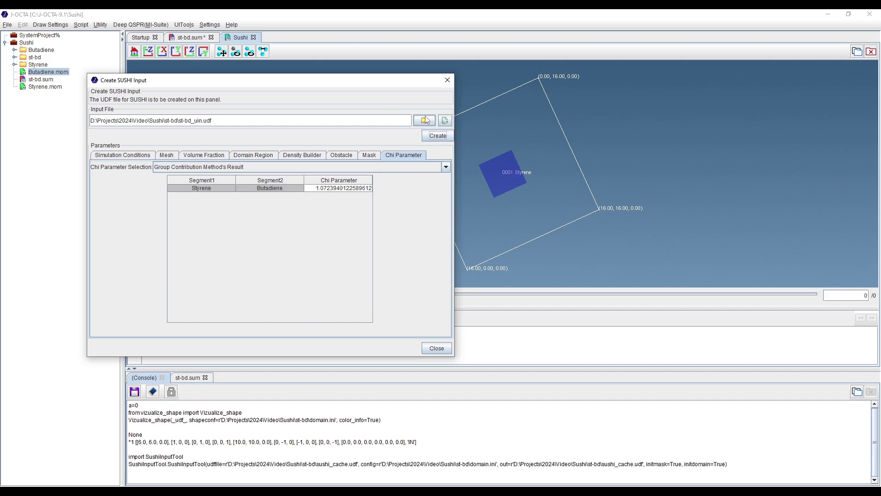
pyautogui.click(444, 120)
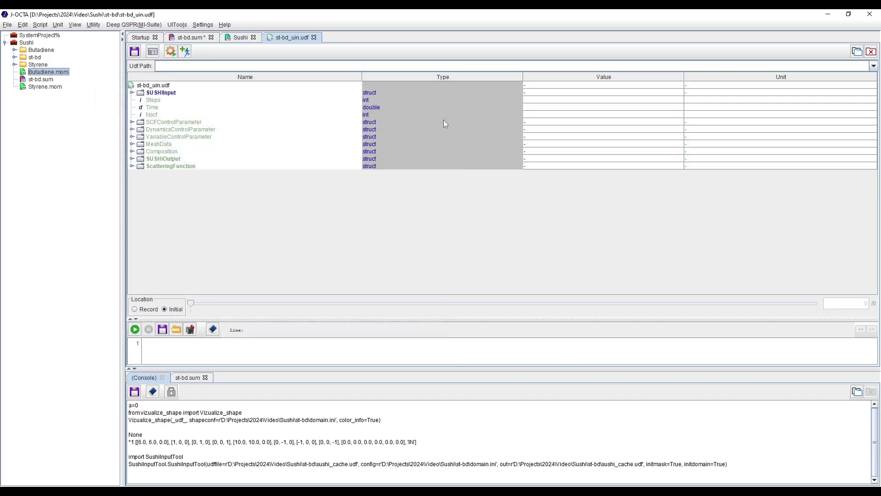
# Step: Run the st-bd_uin.udf simulation locally with the sushi engine
pyautogui.click(170, 52)
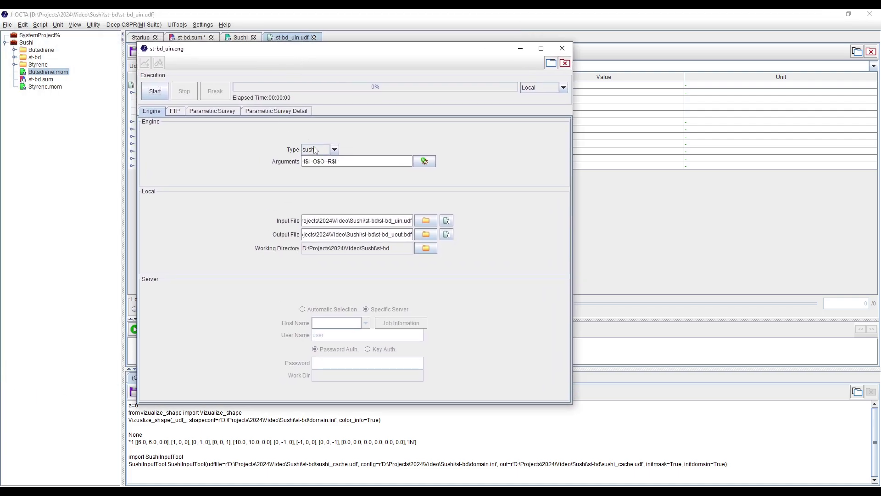
pyautogui.click(315, 150)
pyautogui.click(325, 152)
pyautogui.click(154, 91)
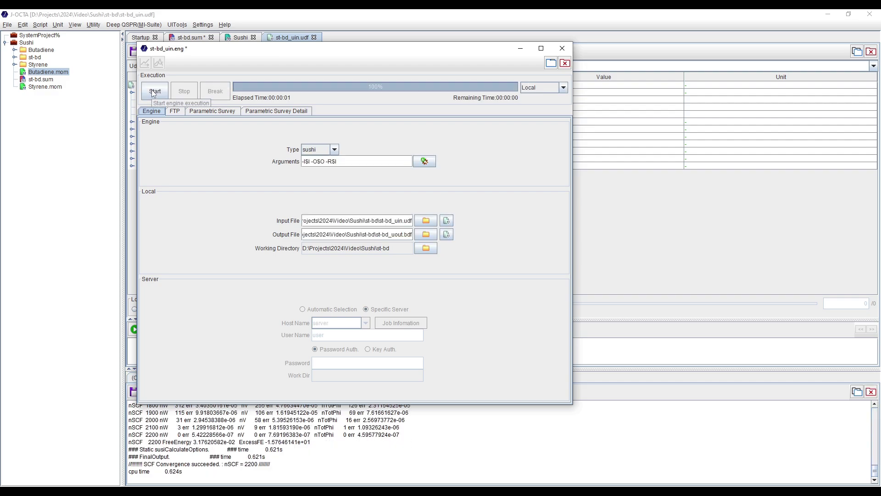
# Step: Open the output file st-bd_uout.bdf and show the Styrene volume fraction as a rainbow color contour
pyautogui.click(448, 236)
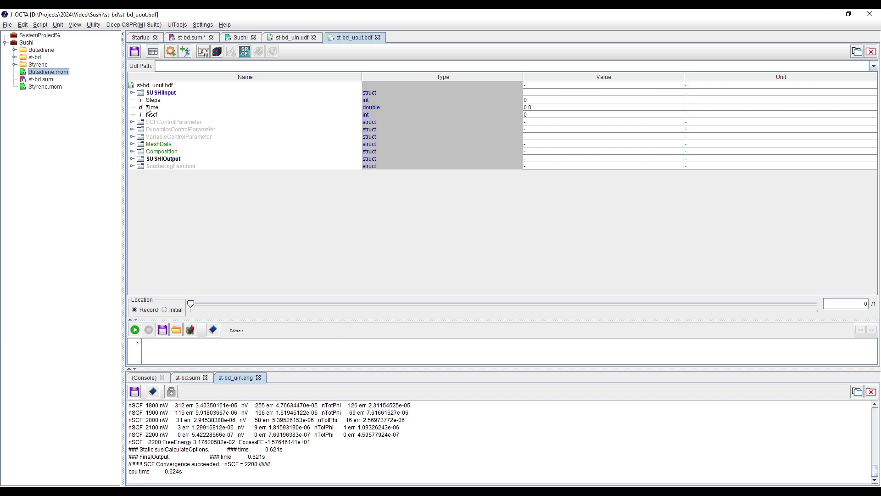
pyautogui.click(217, 51)
pyautogui.moveTo(392, 74); pyautogui.dragTo(244, 71)
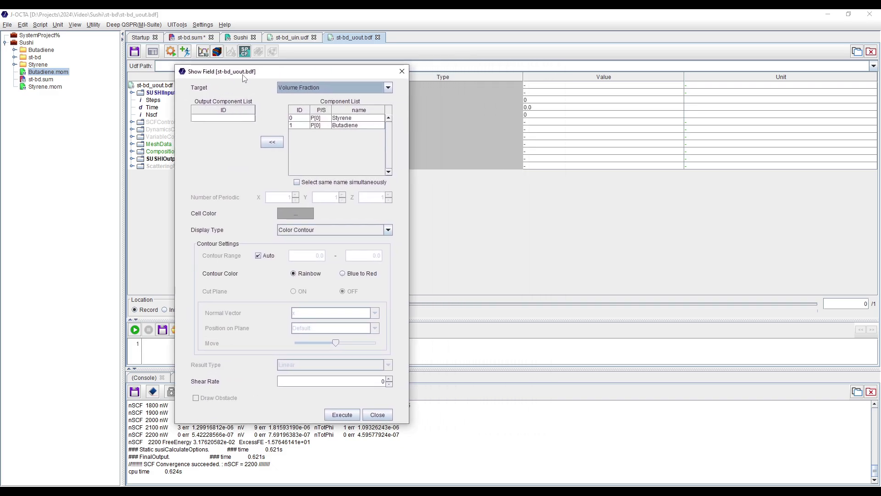
pyautogui.click(296, 118)
pyautogui.click(275, 142)
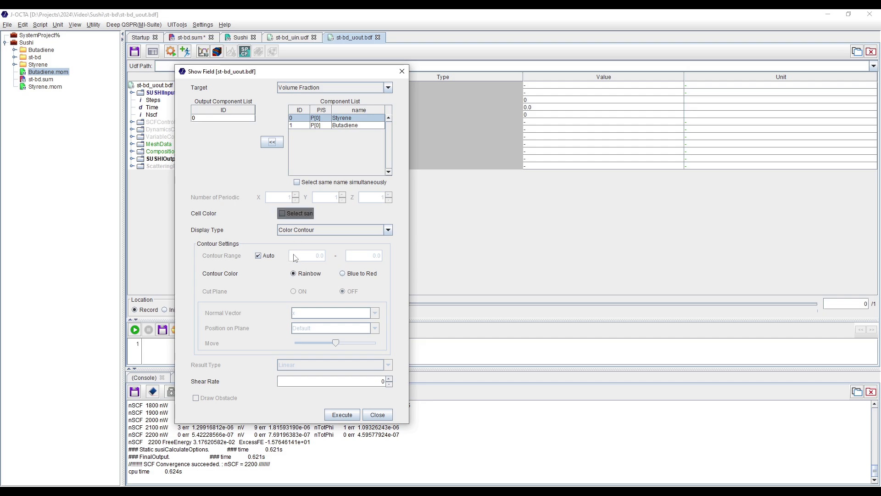
pyautogui.click(342, 414)
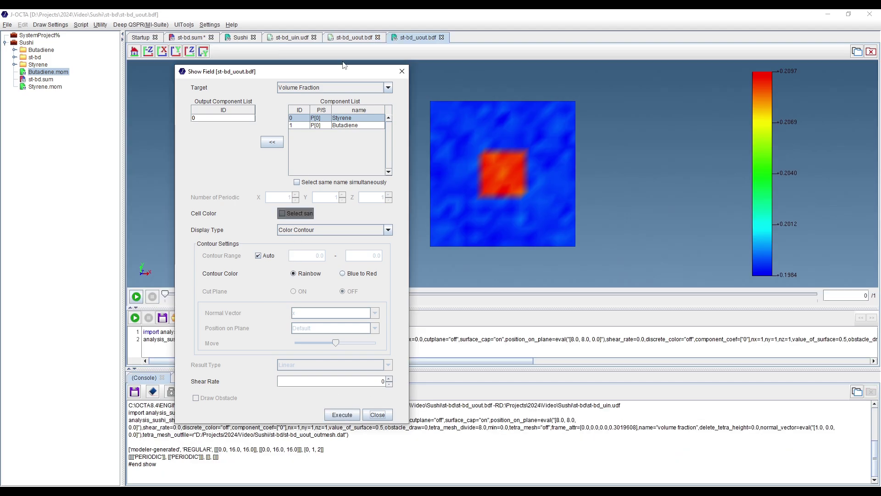
# Step: Close the field display settings and play the volume fraction contour through to record 1
pyautogui.moveTo(328, 69); pyautogui.dragTo(245, 69)
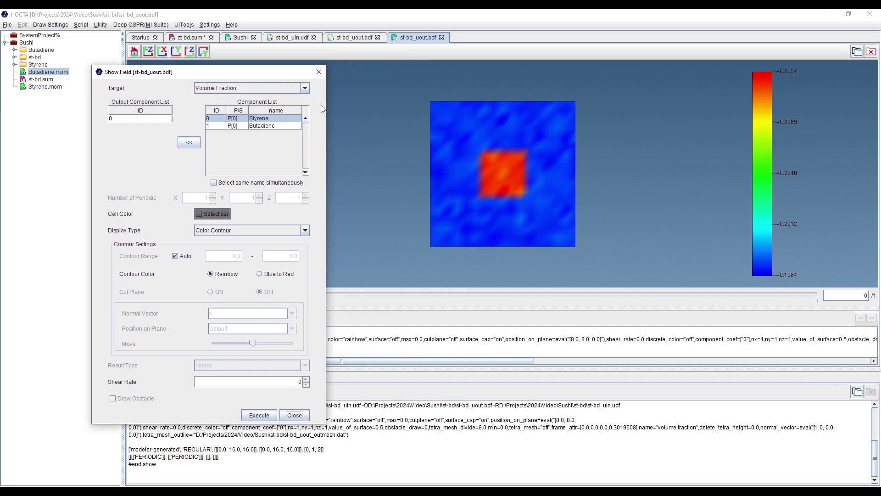
pyautogui.click(319, 71)
pyautogui.click(136, 295)
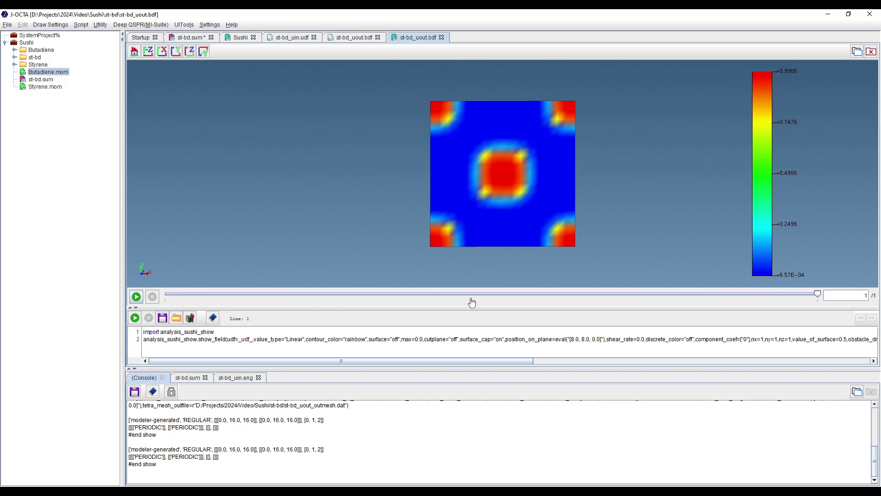
# Step: Compare the Styrene volume fraction contour at records 0 and 1, viewing it from slightly different angles
pyautogui.click(629, 294)
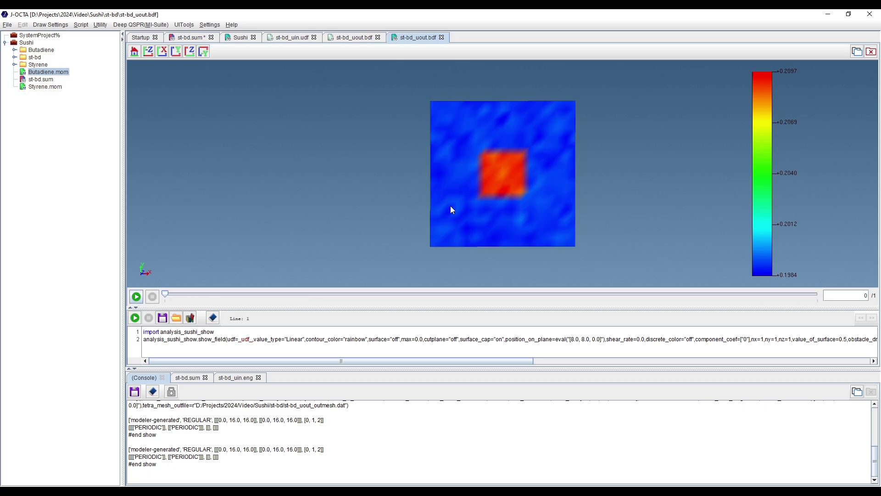
pyautogui.moveTo(484, 189); pyautogui.dragTo(533, 206)
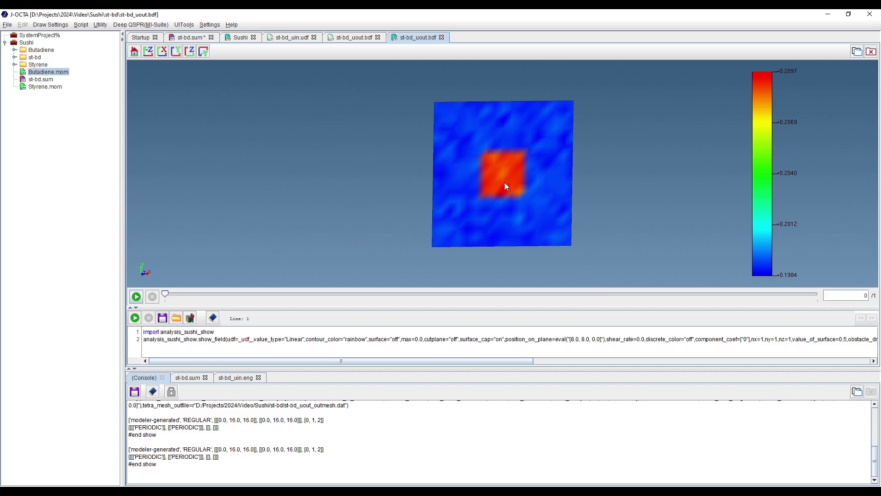
pyautogui.click(136, 296)
pyautogui.moveTo(525, 216); pyautogui.dragTo(502, 201)
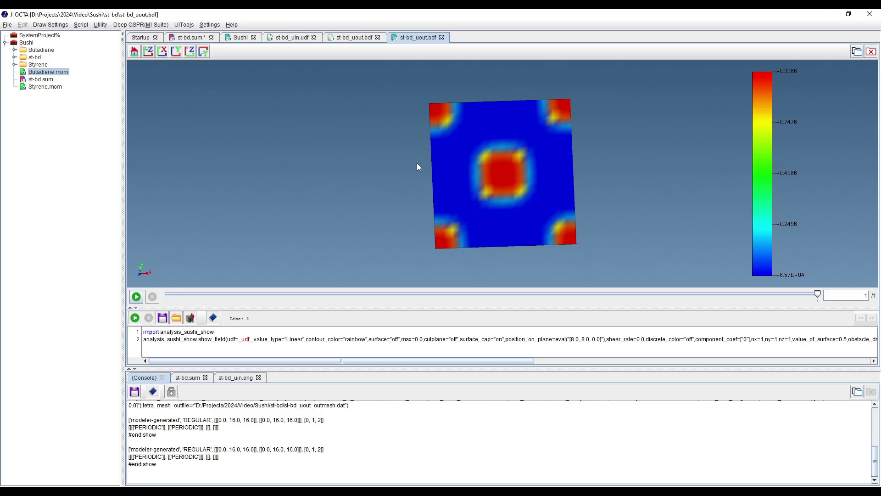
# Step: Close the contour view, st-bd_uout.bdf, st-bd_uin.udf and the Sushi shape view, and save st-bd.sum
pyautogui.click(441, 37)
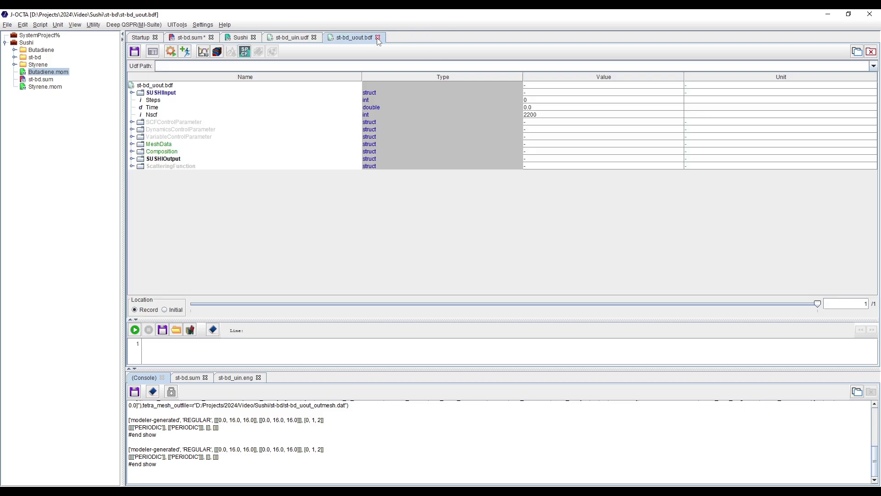
pyautogui.click(378, 37)
pyautogui.click(313, 37)
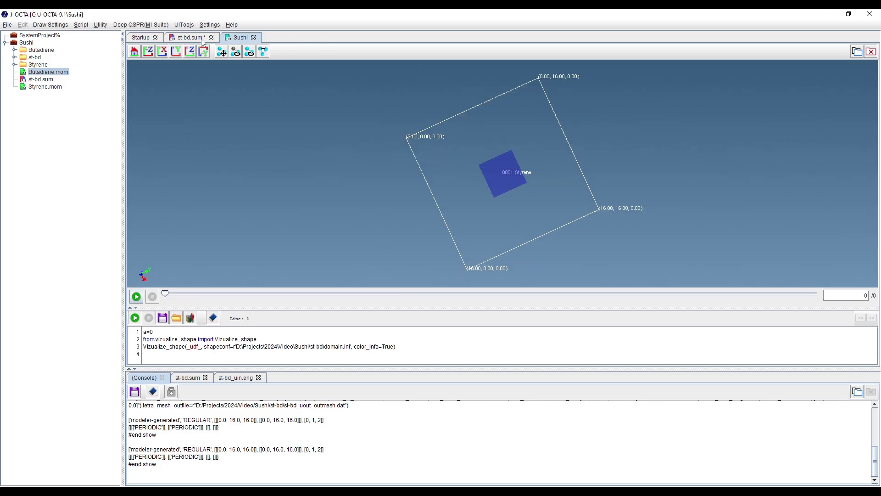
pyautogui.click(254, 37)
pyautogui.click(134, 51)
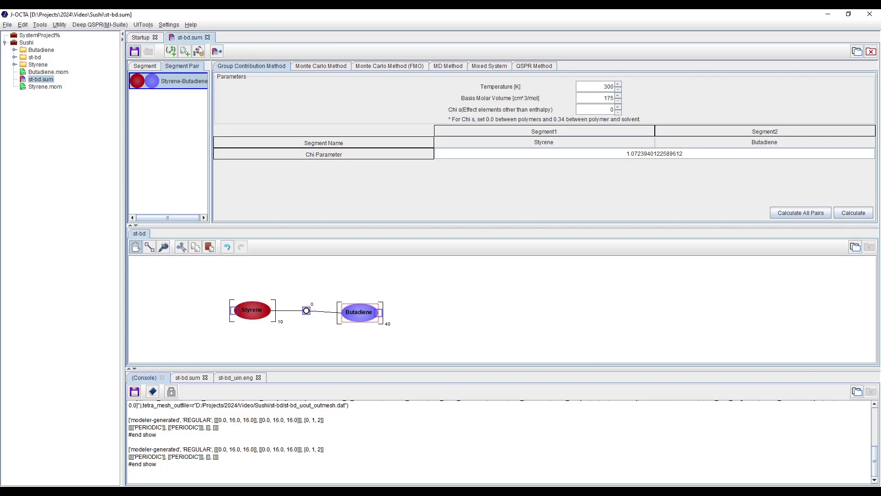
# Step: Start a new SUSHI input from st-bd.sum and set its mesh dimension to 3D
pyautogui.click(217, 51)
pyautogui.moveTo(282, 83); pyautogui.dragTo(399, 92)
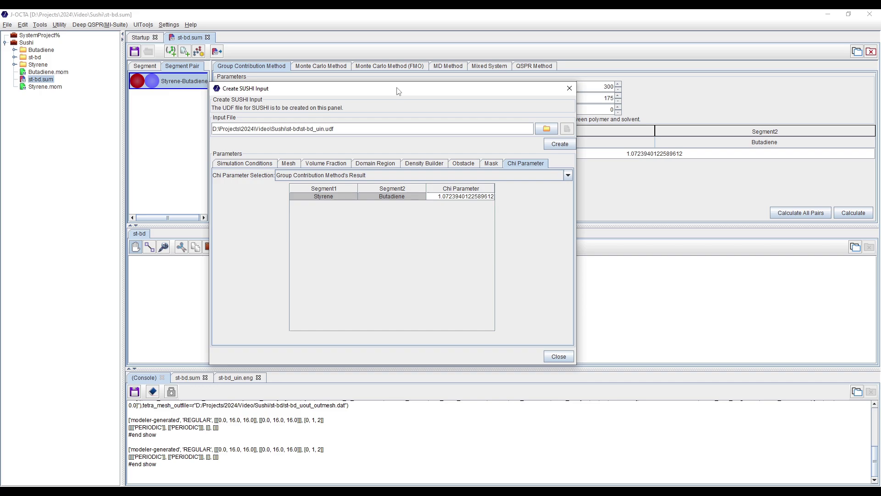
pyautogui.click(267, 164)
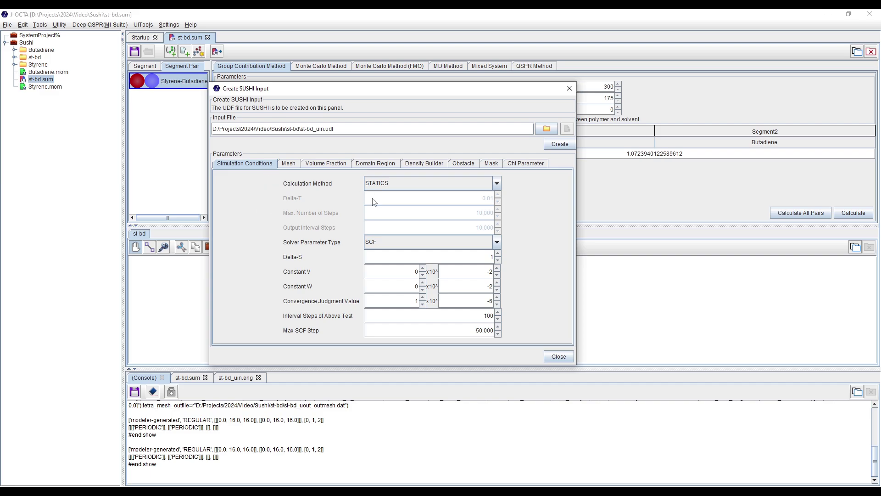
pyautogui.click(289, 165)
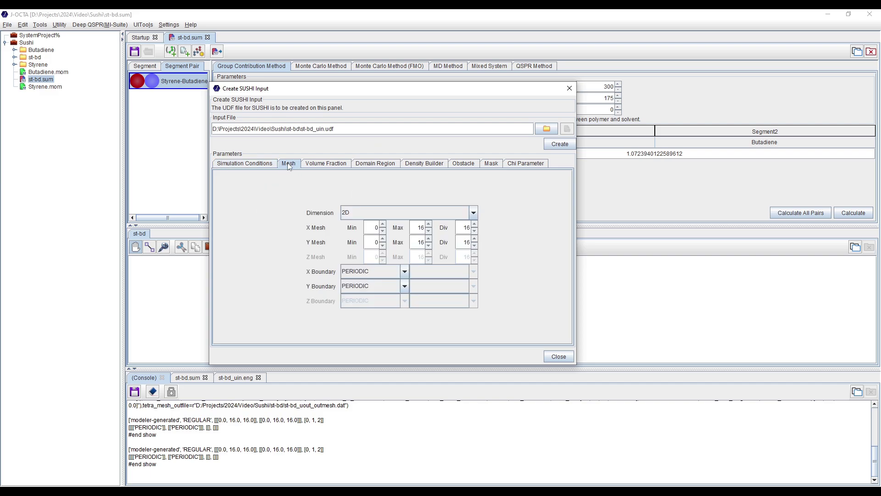
pyautogui.click(353, 214)
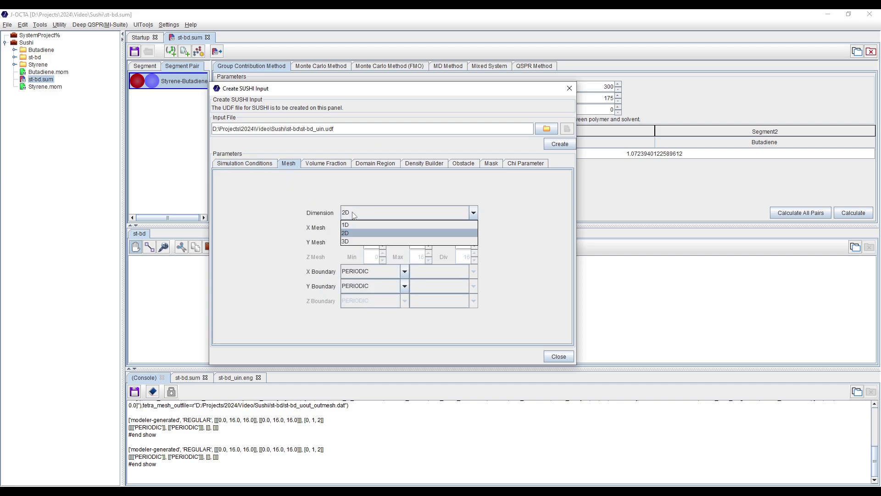
pyautogui.click(354, 241)
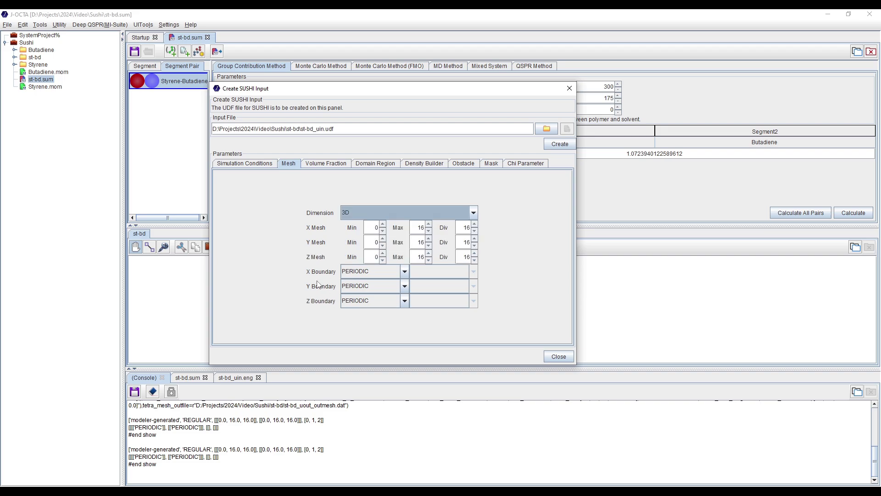
pyautogui.press('Tab')
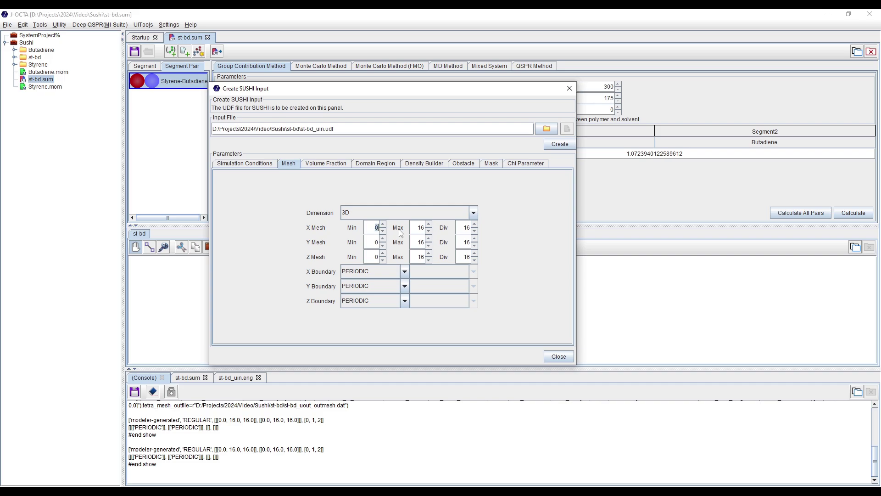
pyautogui.press('Tab')
pyautogui.press('Tab')
# Step: Delete the Styrene cuboid from the SUSHI input's domain regions
pyautogui.click(320, 165)
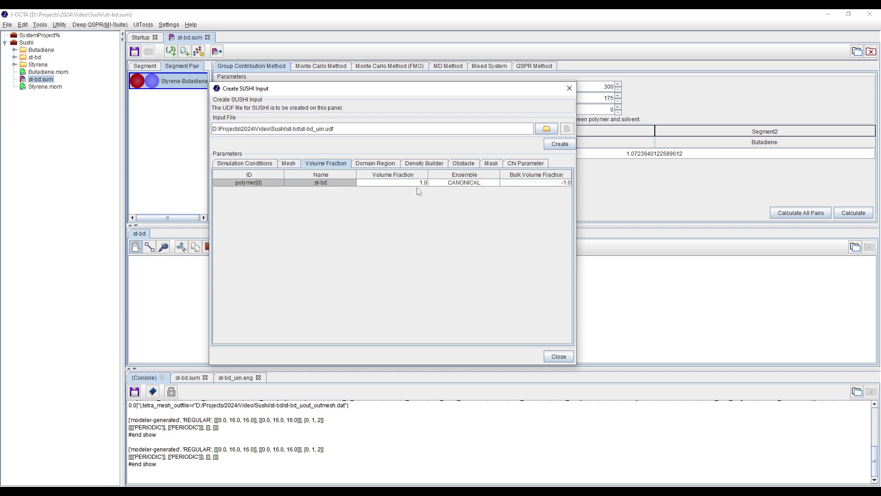
pyautogui.click(383, 168)
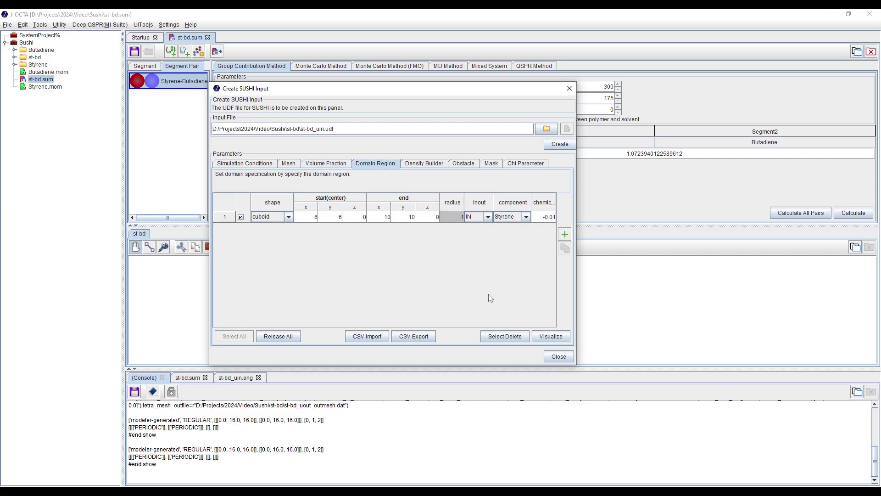
pyautogui.click(504, 337)
pyautogui.click(380, 239)
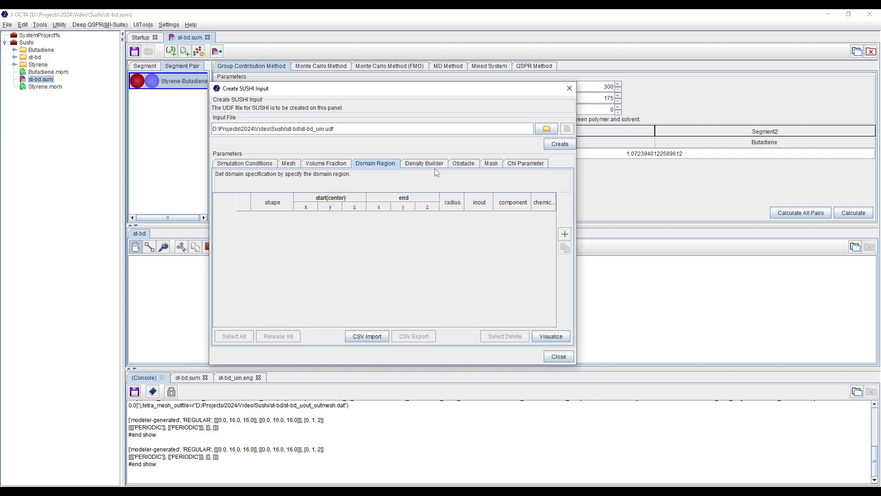
# Step: Add a Styrene sphere of radius 2 centred at 0, 0, 0 to the Density Builder
pyautogui.click(431, 164)
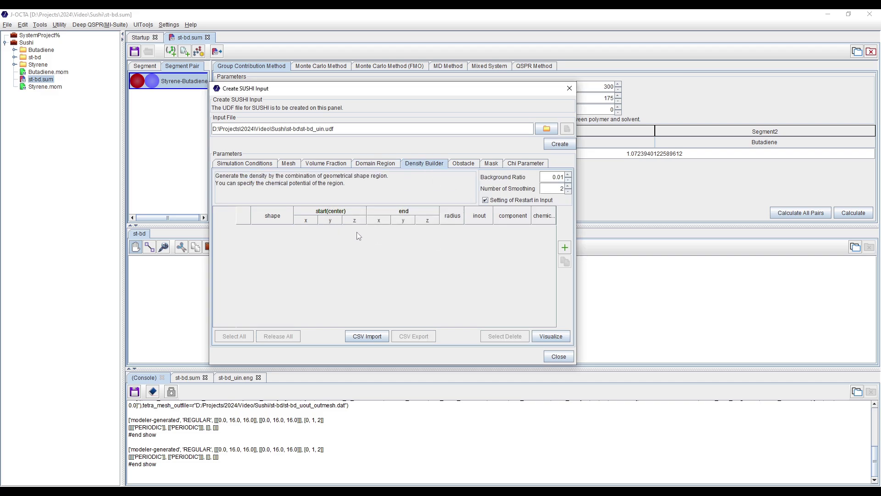
pyautogui.click(564, 247)
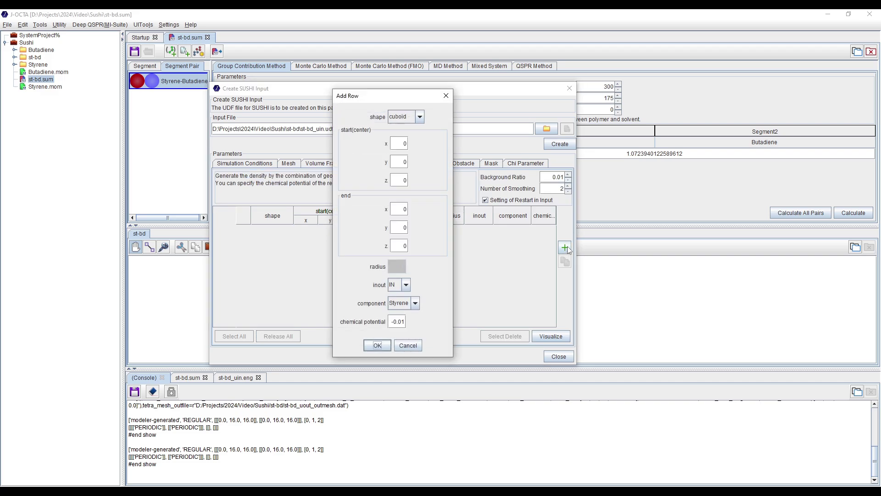
pyautogui.click(452, 96)
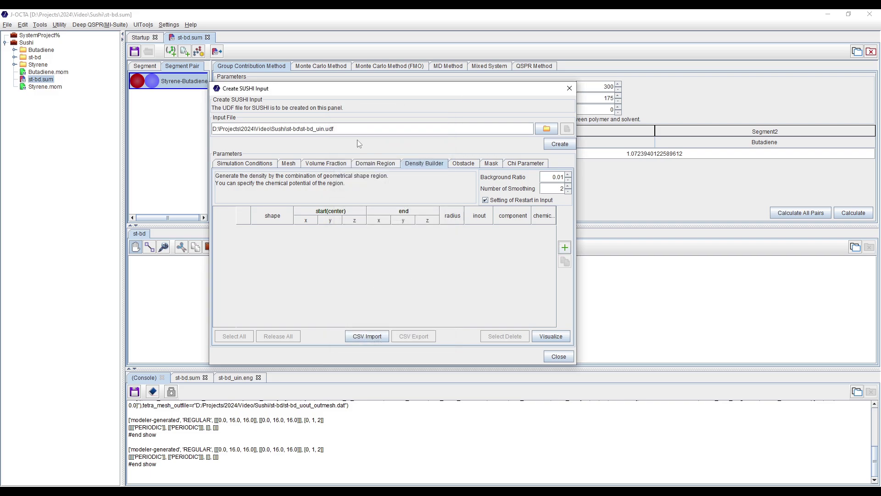
pyautogui.click(564, 247)
pyautogui.moveTo(379, 100); pyautogui.dragTo(295, 104)
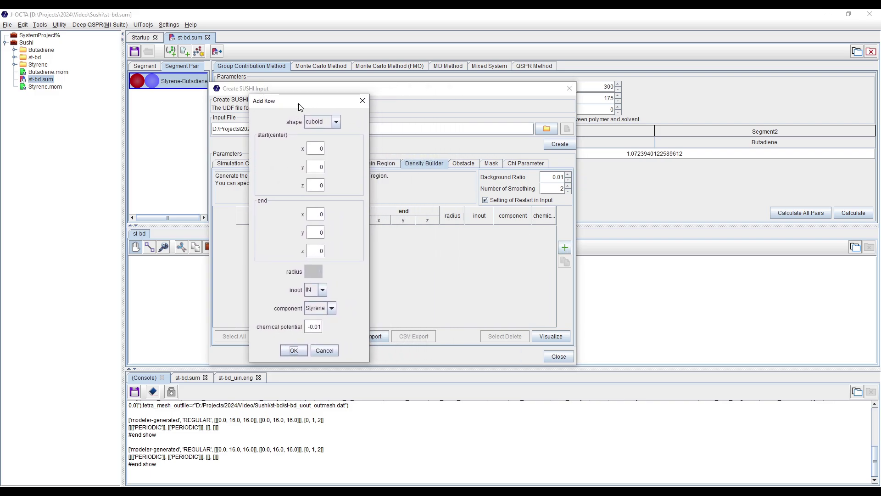
pyautogui.click(329, 126)
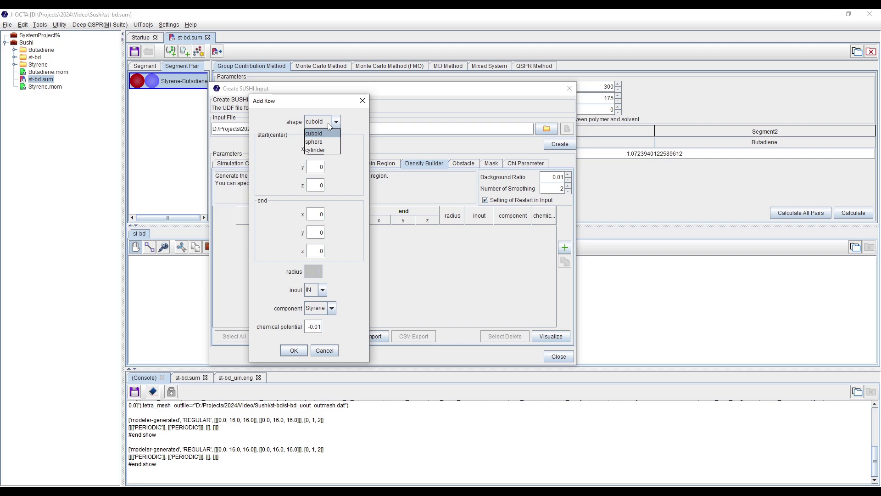
pyautogui.click(325, 141)
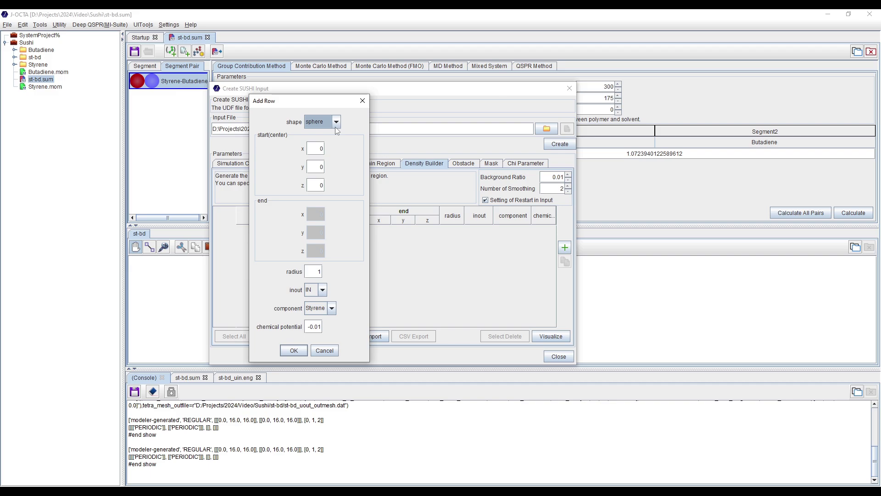
pyautogui.click(317, 121)
pyautogui.click(318, 127)
pyautogui.click(316, 149)
pyautogui.click(317, 271)
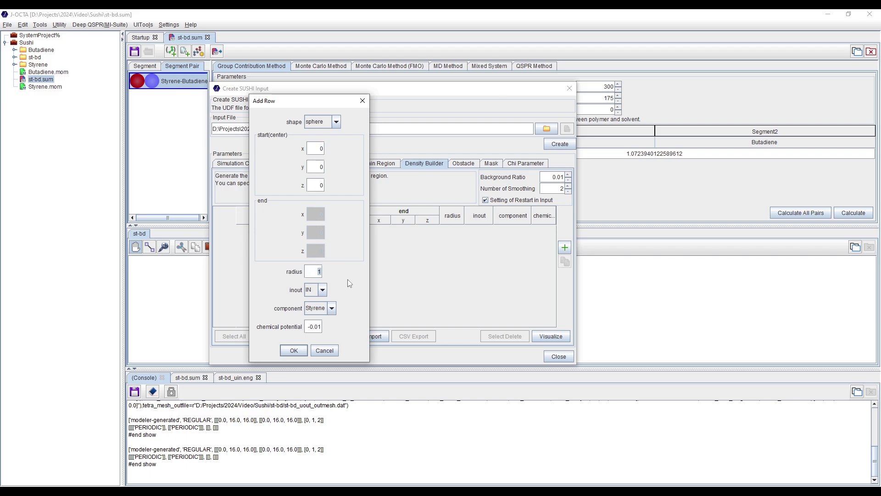
pyautogui.write('2')
pyautogui.click(293, 350)
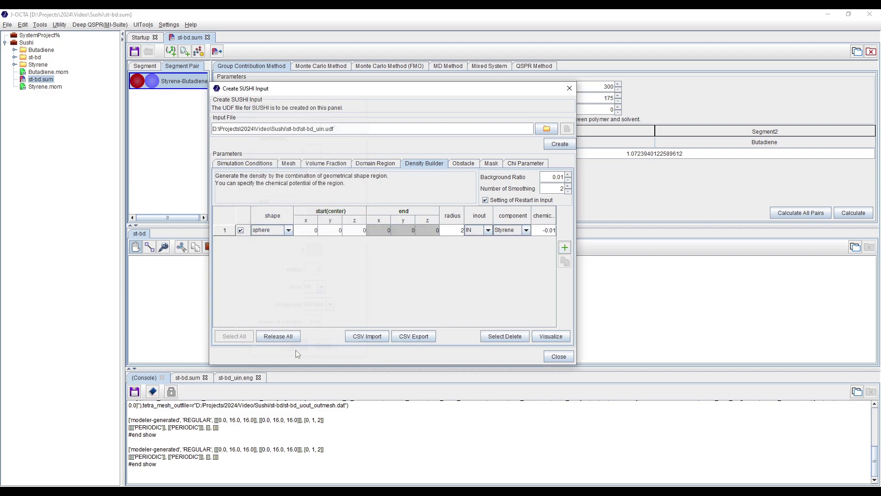
pyautogui.click(565, 247)
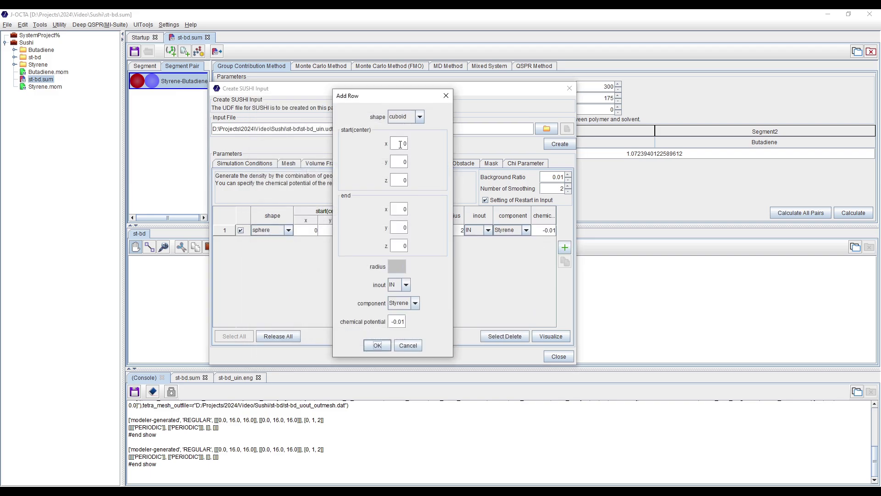
pyautogui.moveTo(391, 97); pyautogui.dragTo(519, 107)
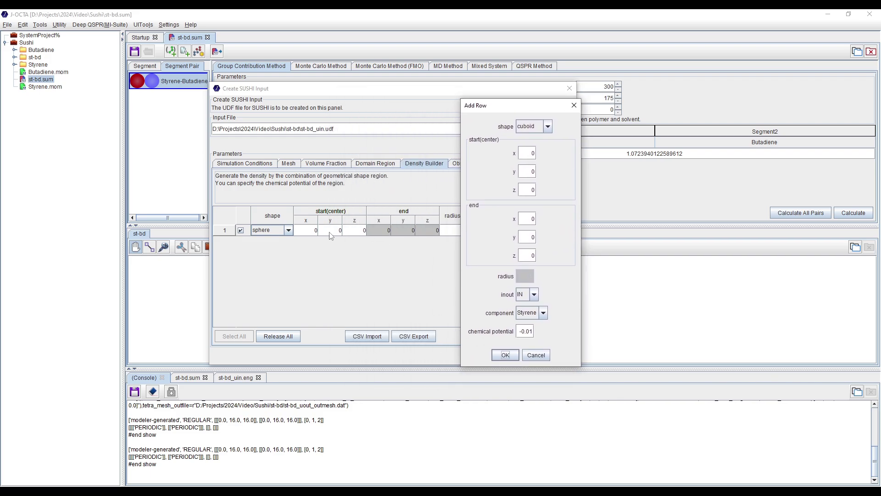
pyautogui.click(574, 105)
pyautogui.click(299, 166)
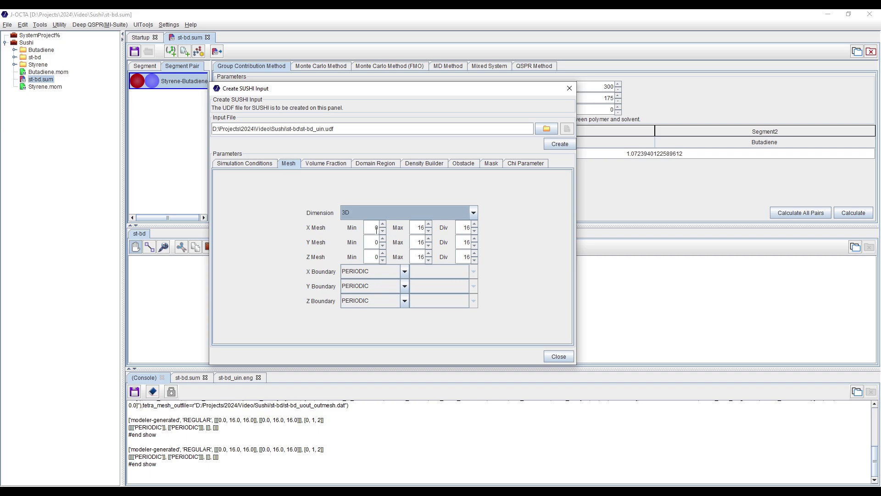
pyautogui.click(420, 164)
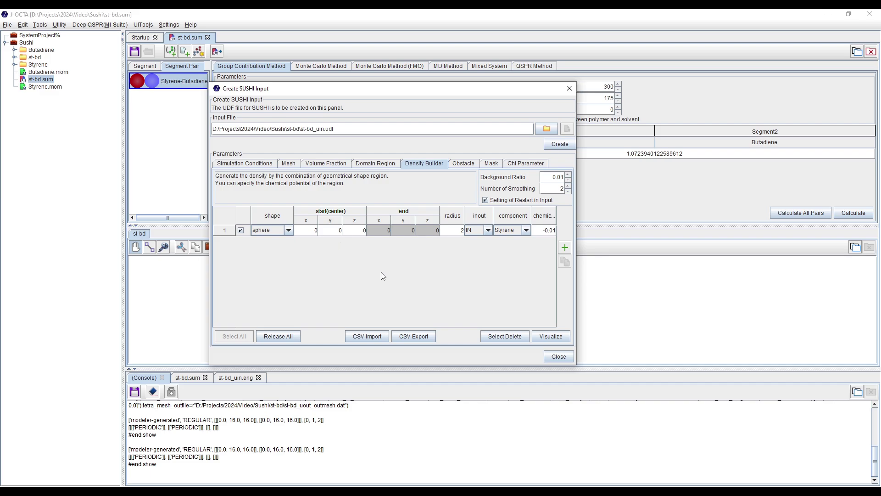
# Step: Add a second Styrene sphere of radius 2 to the Density Builder, centred at x 8, y 8, z 0
pyautogui.click(565, 247)
pyautogui.click(418, 116)
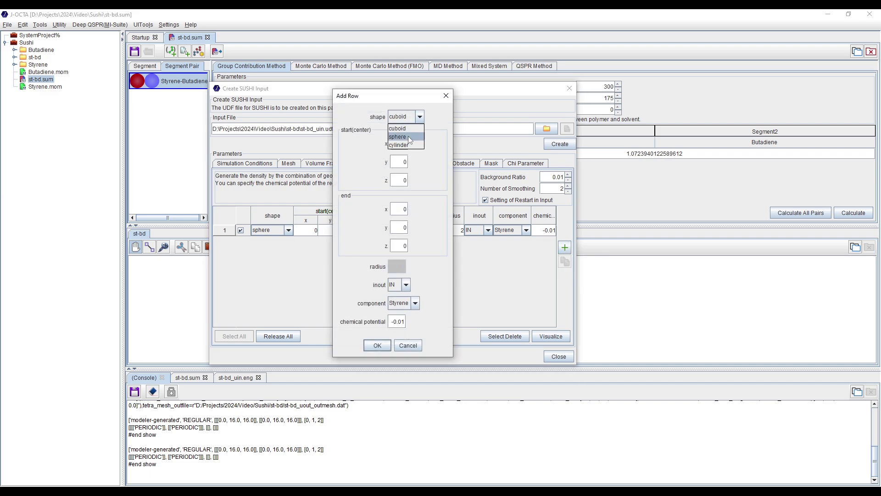
pyautogui.click(408, 137)
pyautogui.click(404, 136)
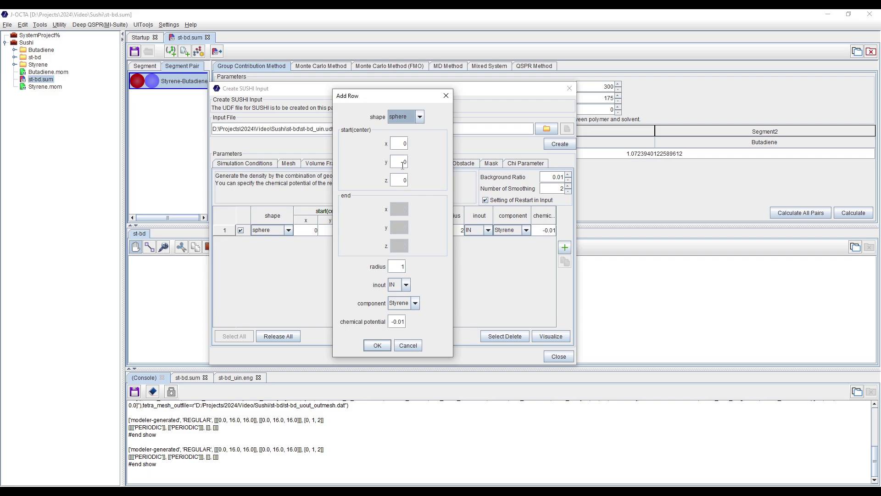
pyautogui.click(403, 144)
pyautogui.press('Tab')
pyautogui.write('8')
pyautogui.doubleClick(402, 266)
pyautogui.write('2')
pyautogui.click(384, 346)
pyautogui.doubleClick(315, 241)
pyautogui.write('8')
pyautogui.press('Return')
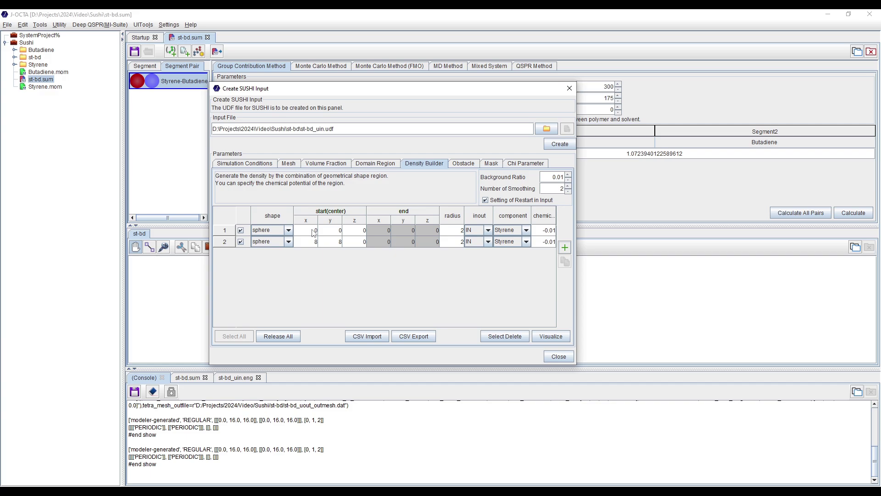
# Step: Review the SUSHI input's obstacle, mask, chi parameter, simulation condition, mesh and volume fraction settings
pyautogui.click(453, 168)
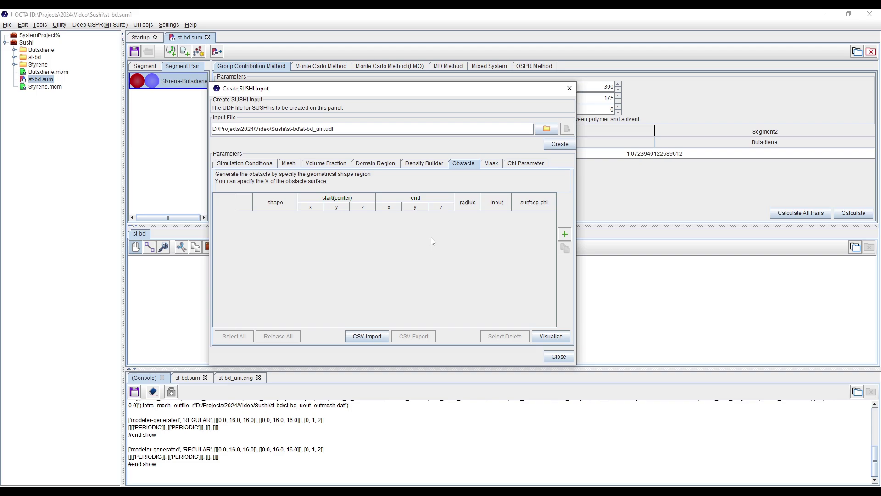
pyautogui.click(484, 164)
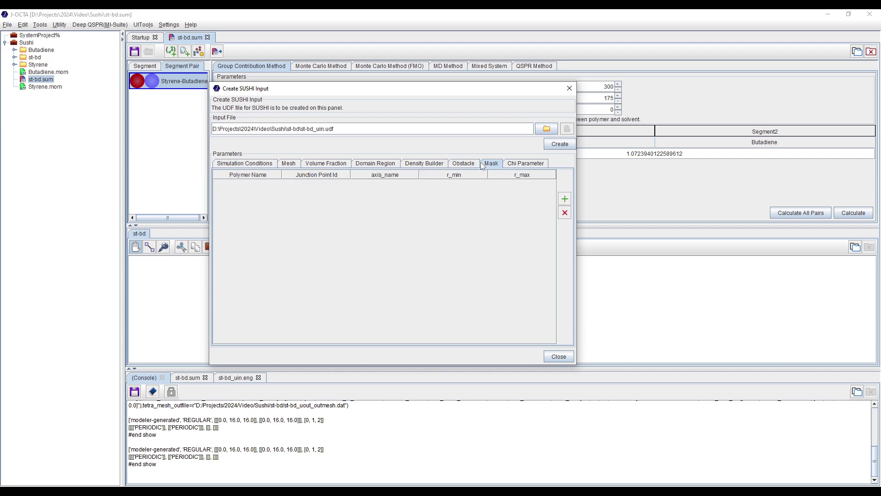
pyautogui.click(528, 164)
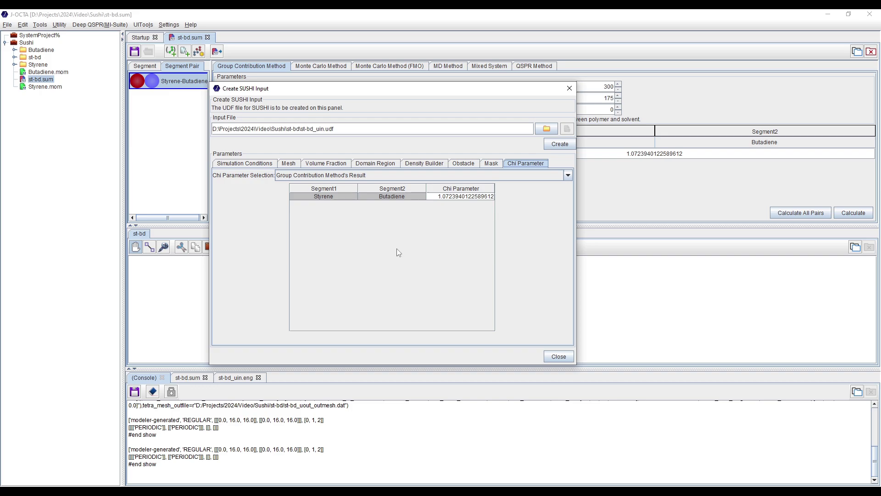
pyautogui.click(243, 165)
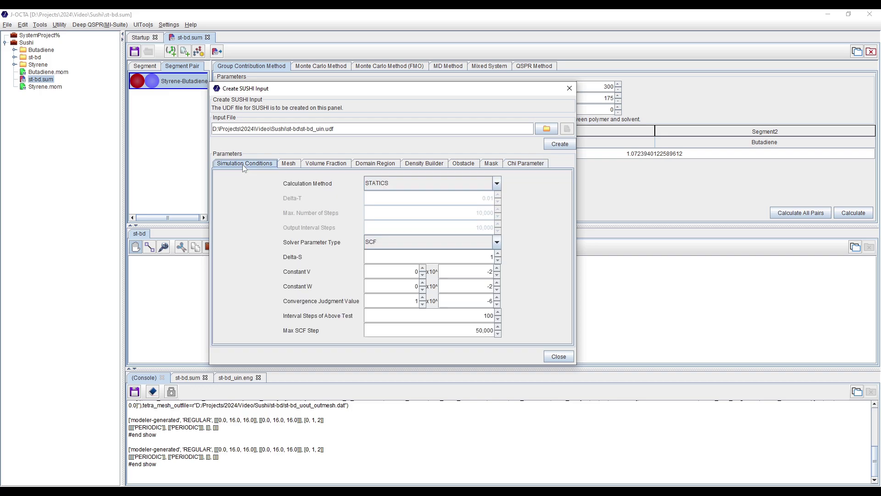
pyautogui.click(288, 164)
pyautogui.click(317, 164)
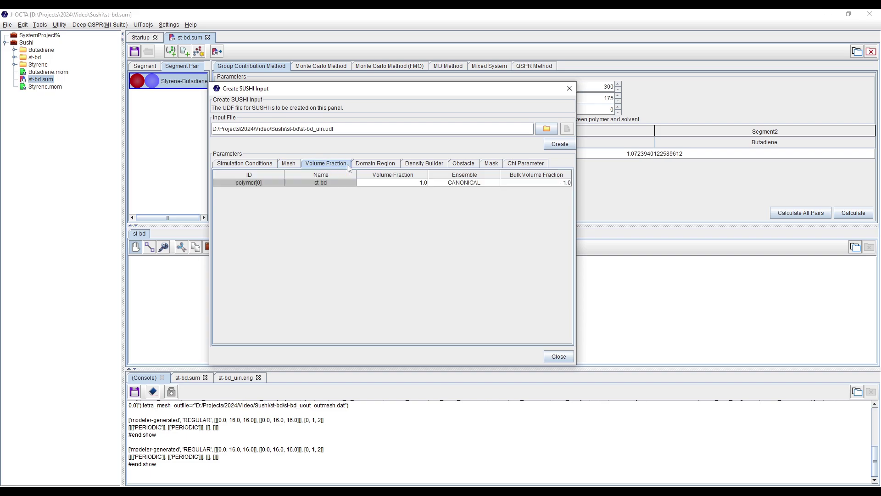
# Step: Check the density builder and chi parameter settings, and create the SUSHI input file as st-bd_uin_3D.udf
pyautogui.click(434, 165)
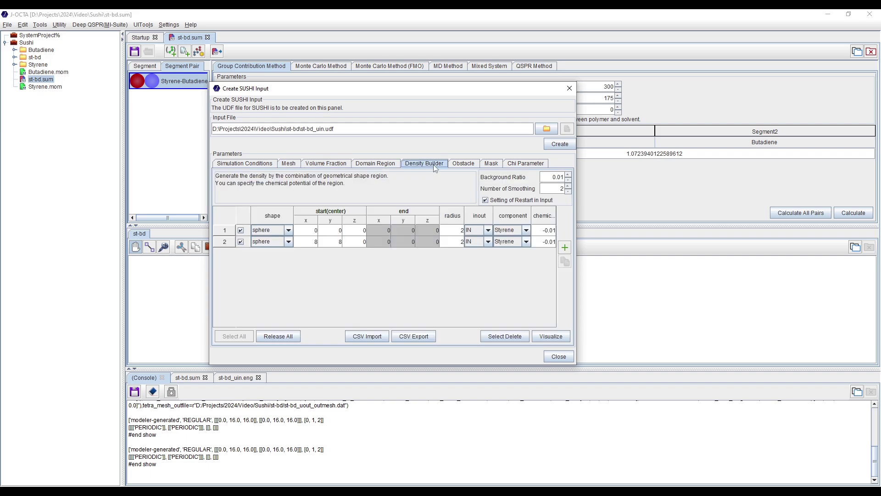
pyautogui.click(534, 166)
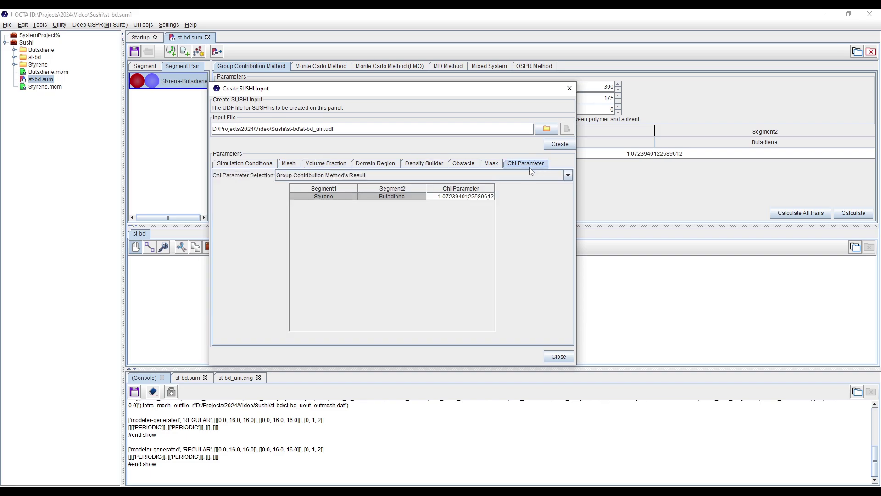
pyautogui.click(324, 129)
pyautogui.write('_3D')
pyautogui.click(548, 145)
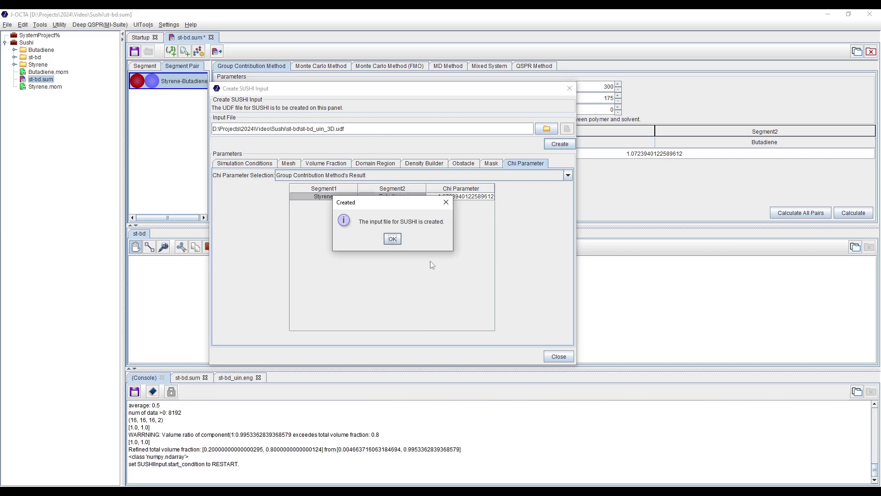
pyautogui.click(392, 238)
# Step: Open the created st-bd_uin_3D.udf input and run its SUSHI calculation locally
pyautogui.click(572, 127)
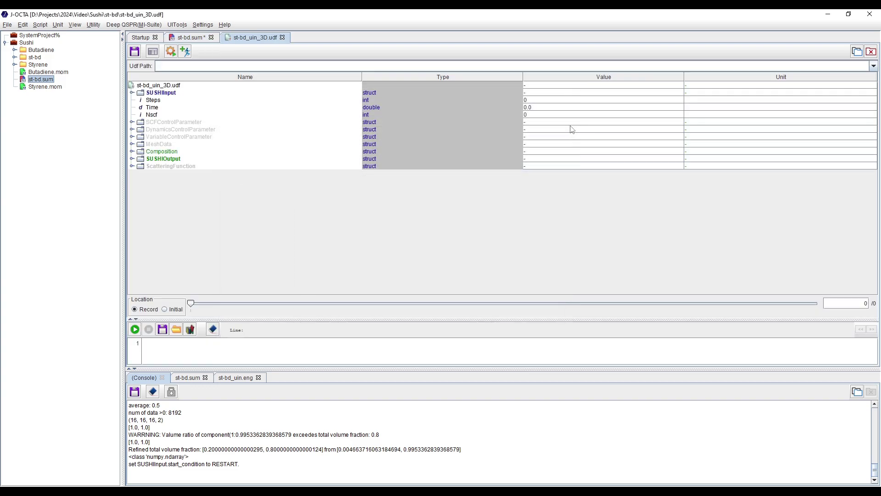
pyautogui.click(171, 51)
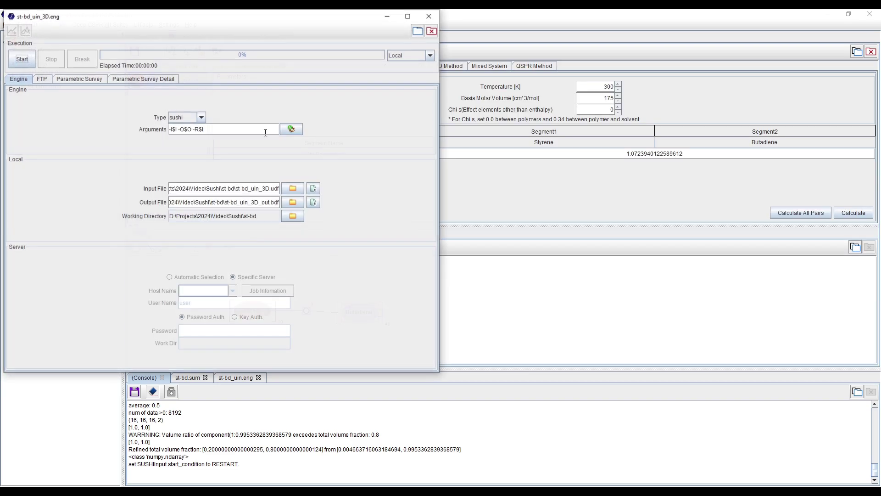
pyautogui.click(22, 59)
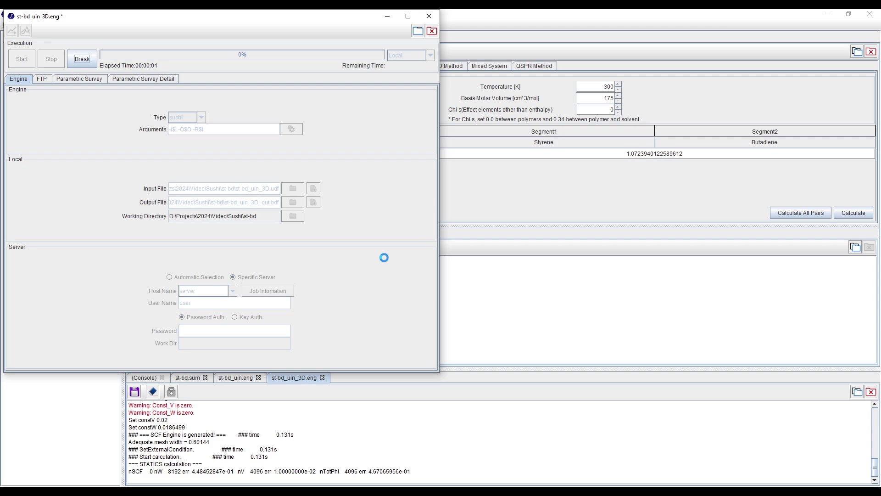
pyautogui.moveTo(157, 24); pyautogui.dragTo(347, 37)
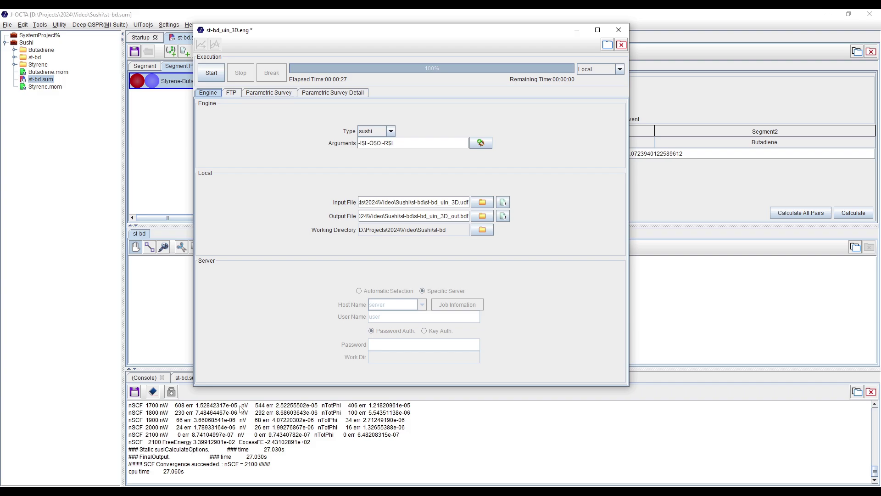
# Step: Open st-bd_uin_3D_out.bdf and show the Styrene volume fraction as a rainbow color contour in 3D
pyautogui.click(506, 219)
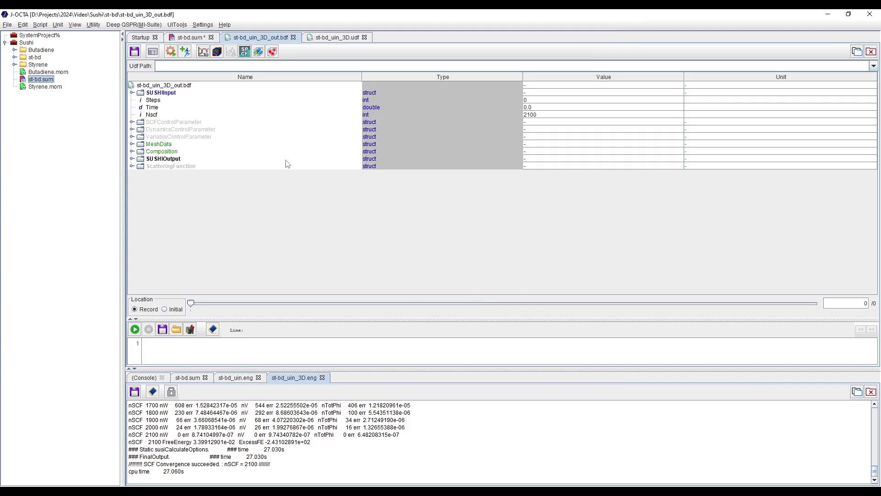
pyautogui.click(217, 52)
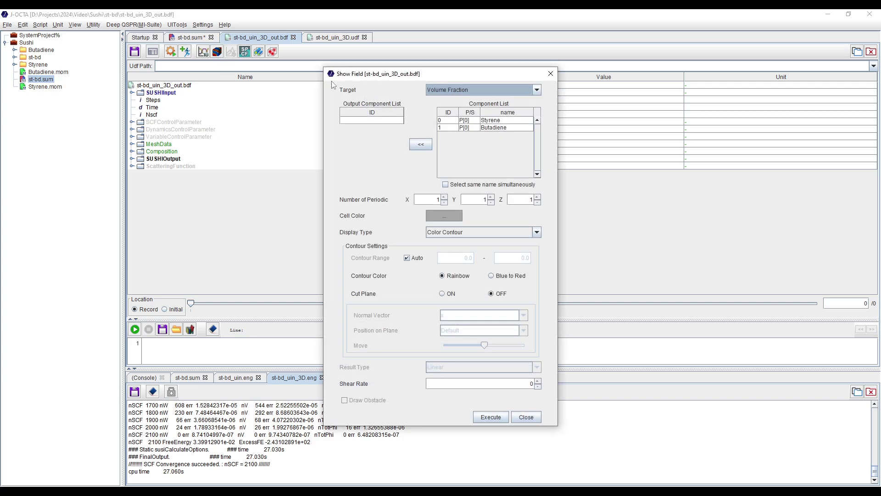
pyautogui.click(460, 119)
pyautogui.click(427, 142)
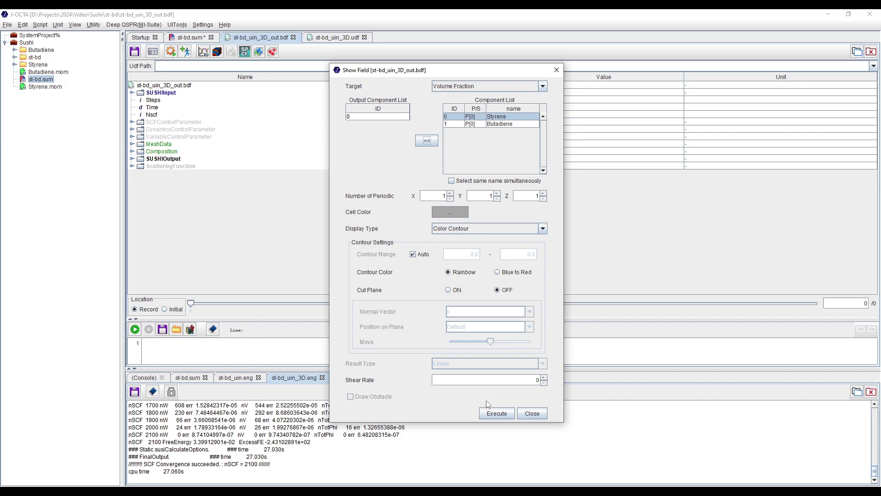
pyautogui.click(499, 413)
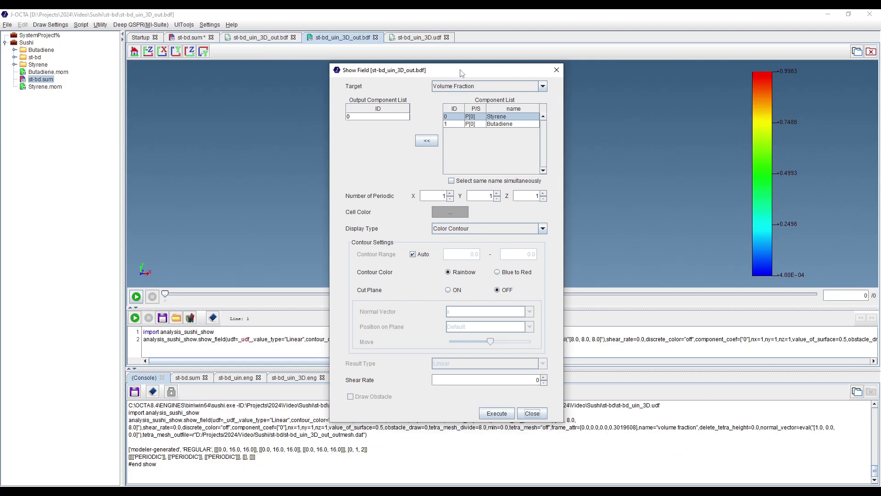
pyautogui.moveTo(460, 70); pyautogui.dragTo(204, 46)
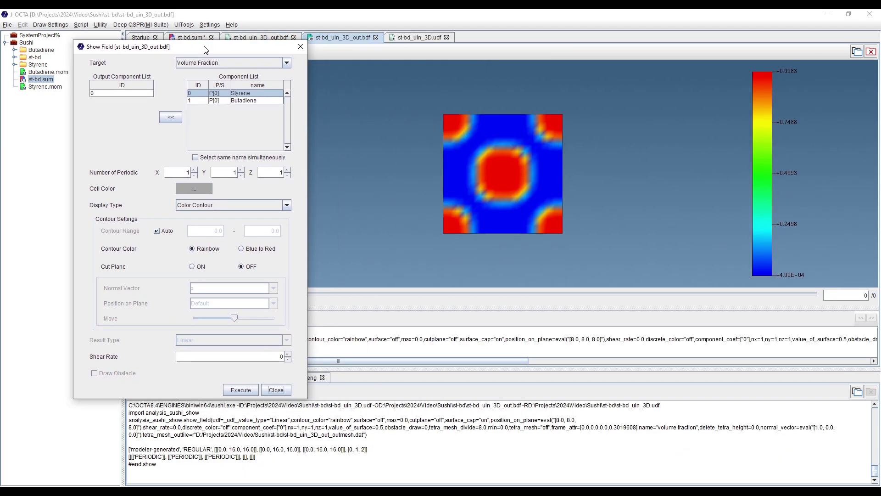
pyautogui.click(300, 46)
pyautogui.moveTo(607, 194); pyautogui.dragTo(536, 196)
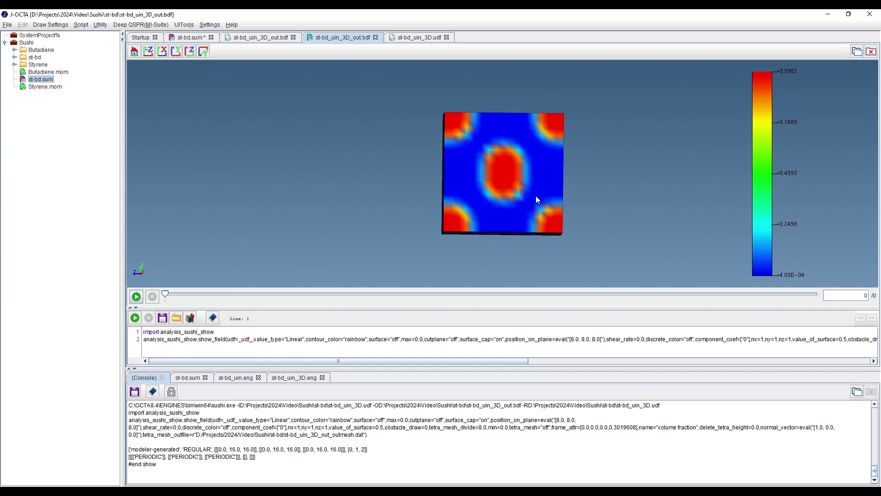
pyautogui.moveTo(392, 208); pyautogui.dragTo(420, 216)
pyautogui.moveTo(511, 165); pyautogui.dragTo(469, 214)
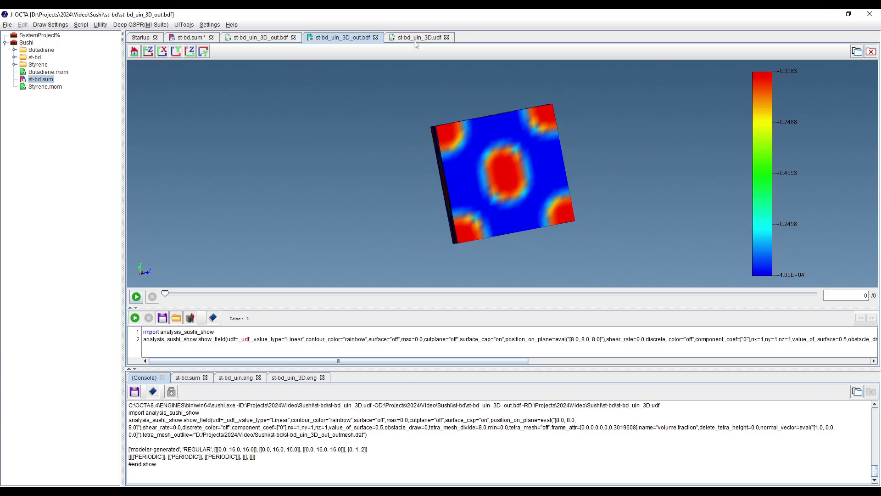
# Step: Plot the 1D volume fraction of Styrene and Butadiene along X from st-bd_uin_3D_out.bdf
pyautogui.click(416, 40)
pyautogui.click(345, 43)
pyautogui.click(250, 42)
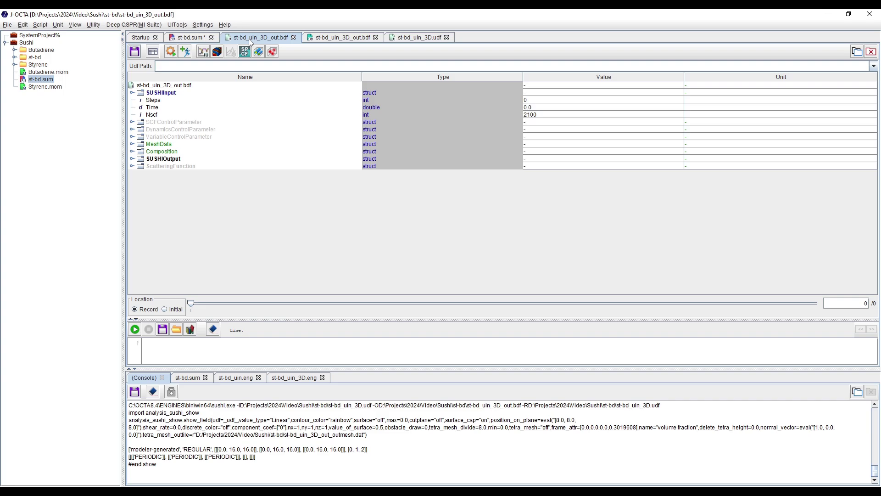
pyautogui.click(205, 56)
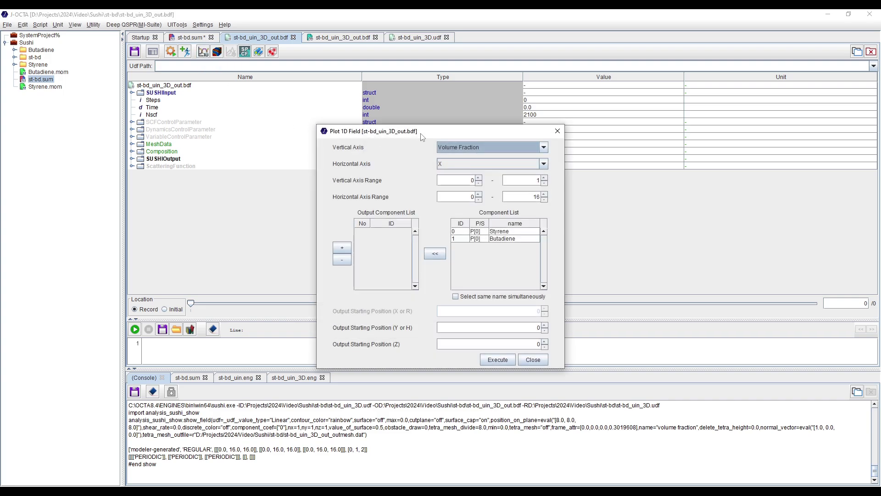
pyautogui.moveTo(422, 136); pyautogui.dragTo(399, 122)
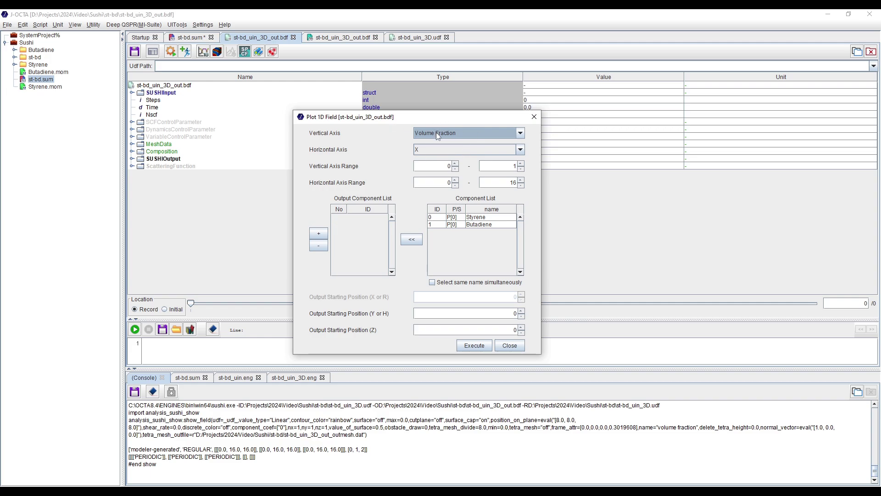
pyautogui.click(452, 217)
pyautogui.click(412, 239)
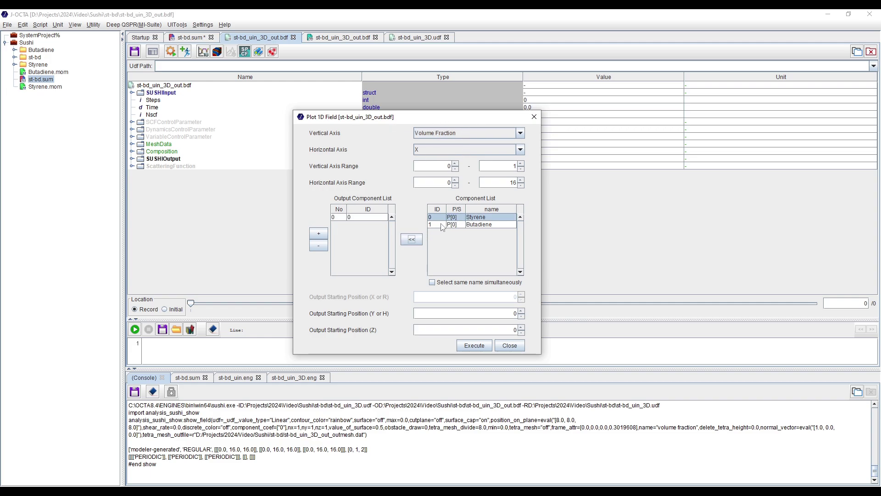
pyautogui.click(442, 225)
pyautogui.click(413, 239)
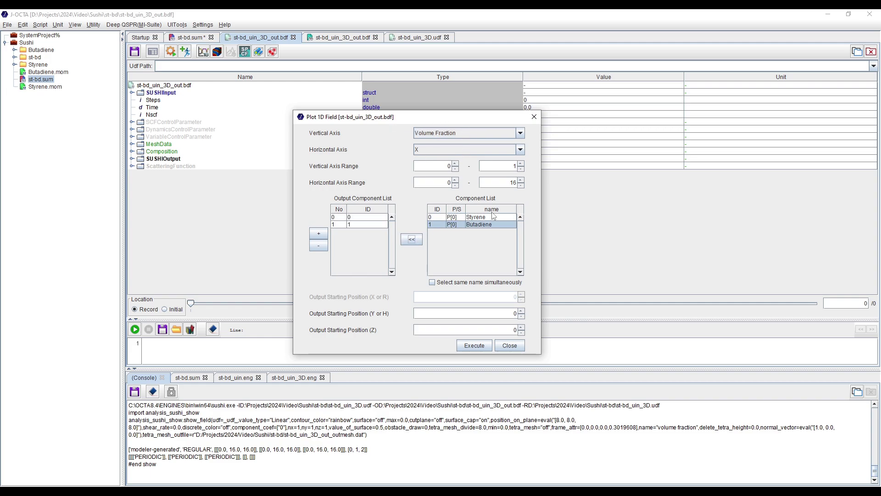
pyautogui.click(474, 346)
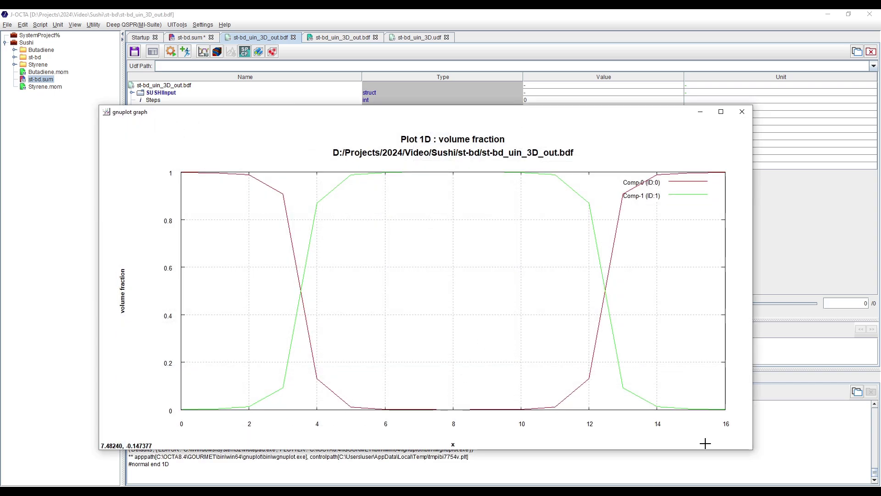
# Step: Compare the two components' volume fraction curves with the component list, and close the 1D plot and its settings
pyautogui.moveTo(404, 117); pyautogui.dragTo(407, 83)
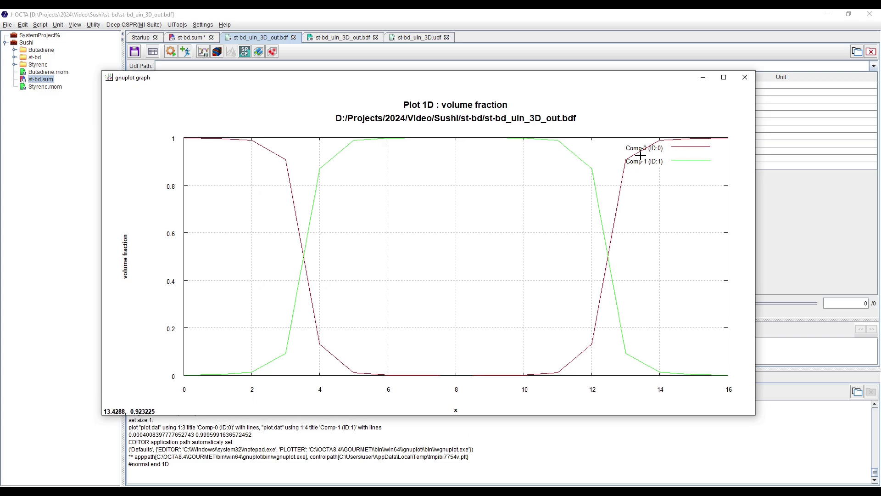
pyautogui.moveTo(496, 82); pyautogui.dragTo(558, 268)
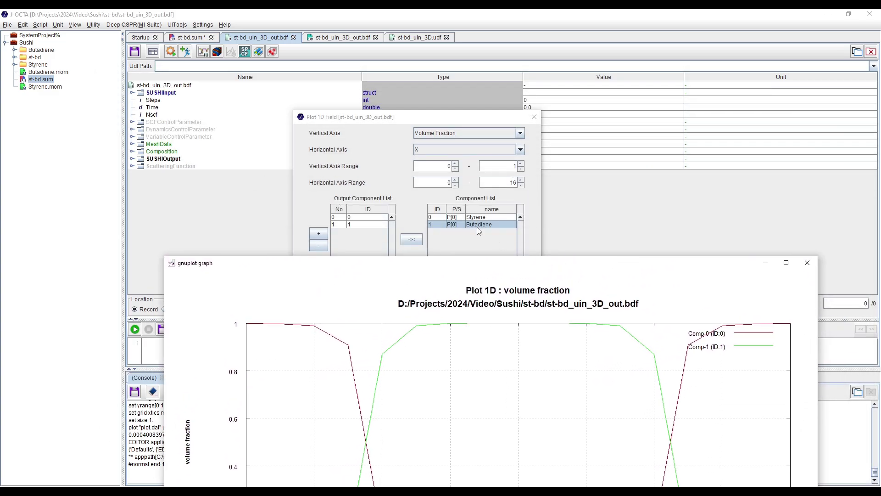
pyautogui.moveTo(478, 267); pyautogui.dragTo(448, 87)
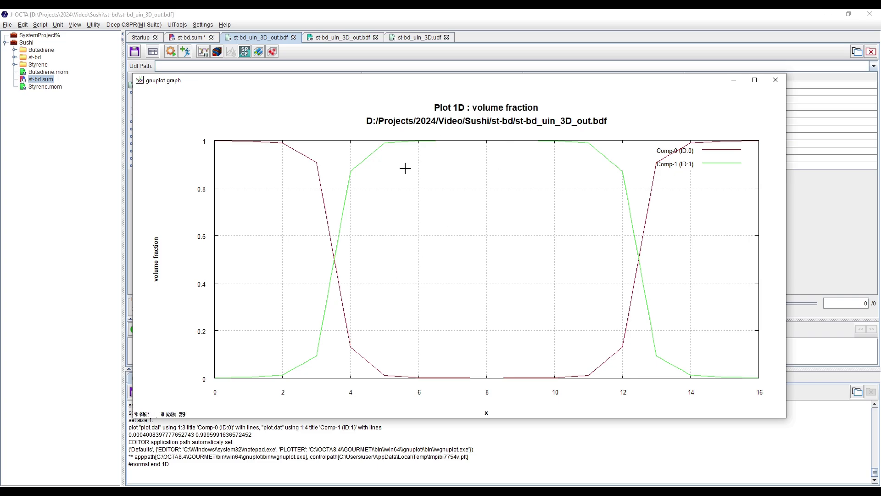
pyautogui.click(776, 80)
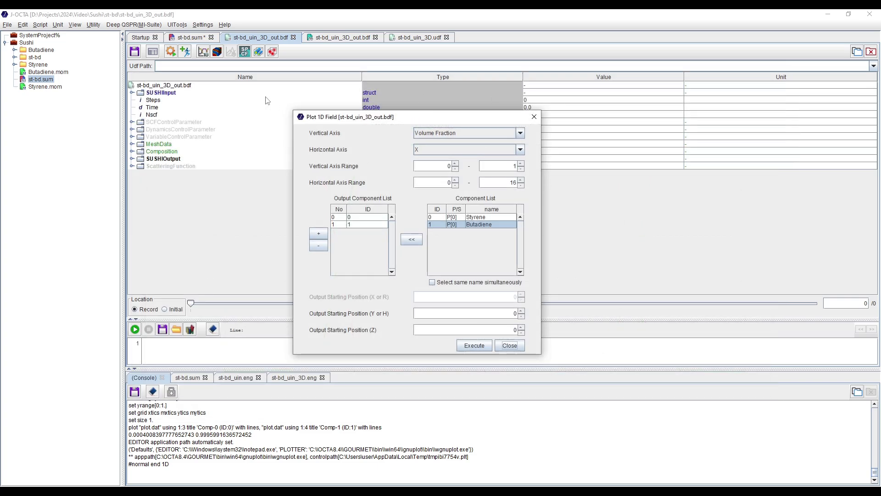
pyautogui.click(534, 117)
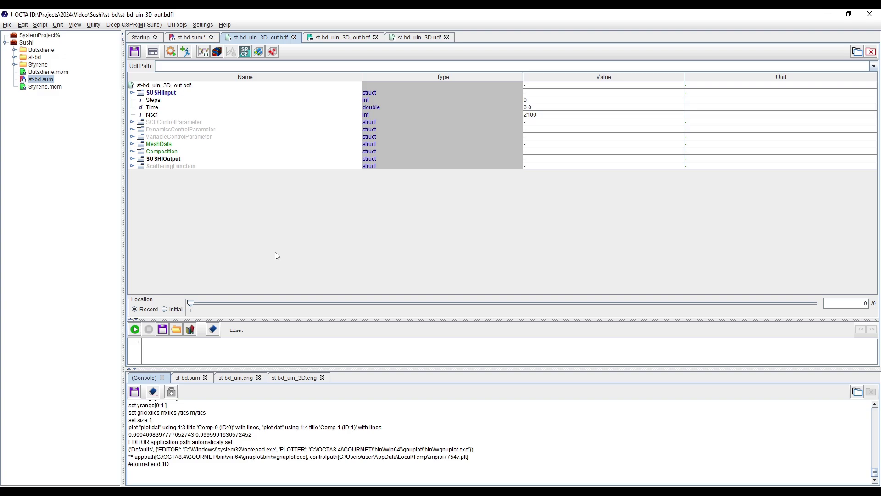
# Step: Save st-bd.sum, and plot the 1D chemical potential of Styrene and Butadiene along X from the 3D output
pyautogui.click(190, 38)
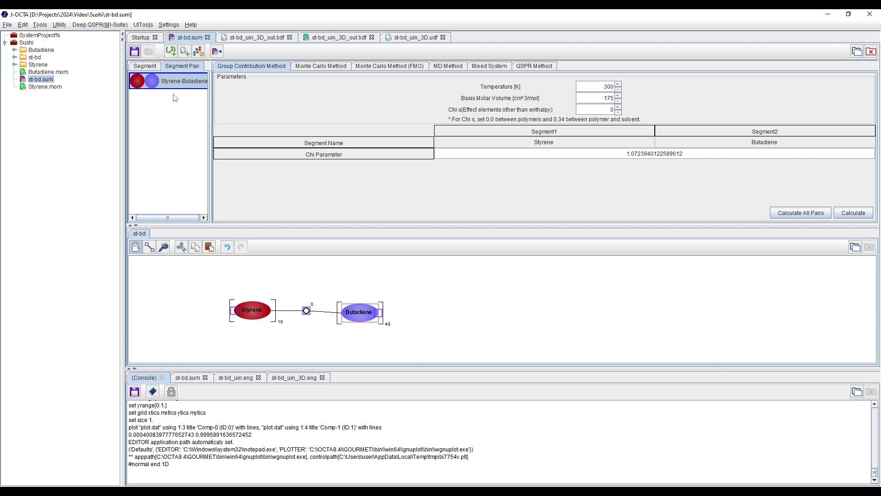
pyautogui.click(244, 38)
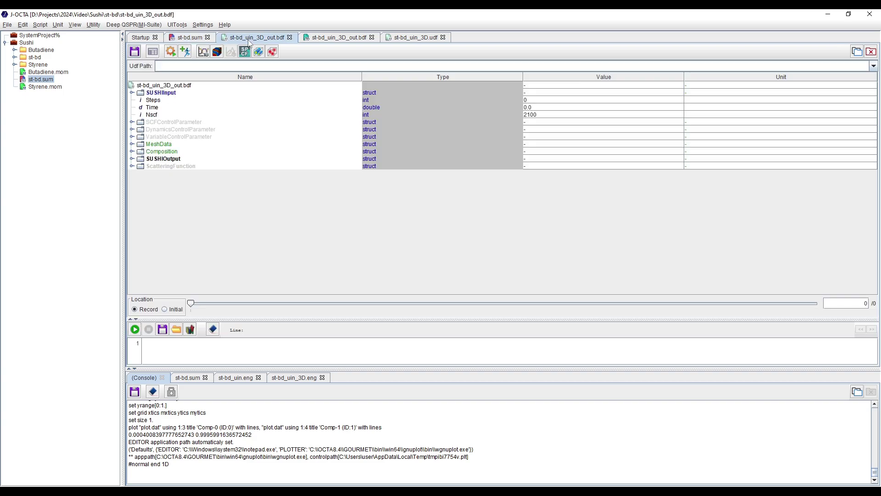
pyautogui.click(205, 53)
pyautogui.click(537, 146)
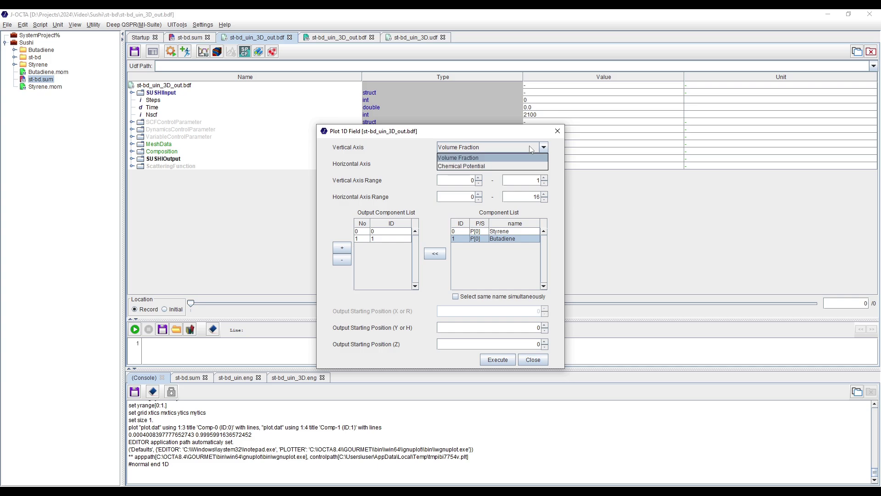
pyautogui.click(489, 166)
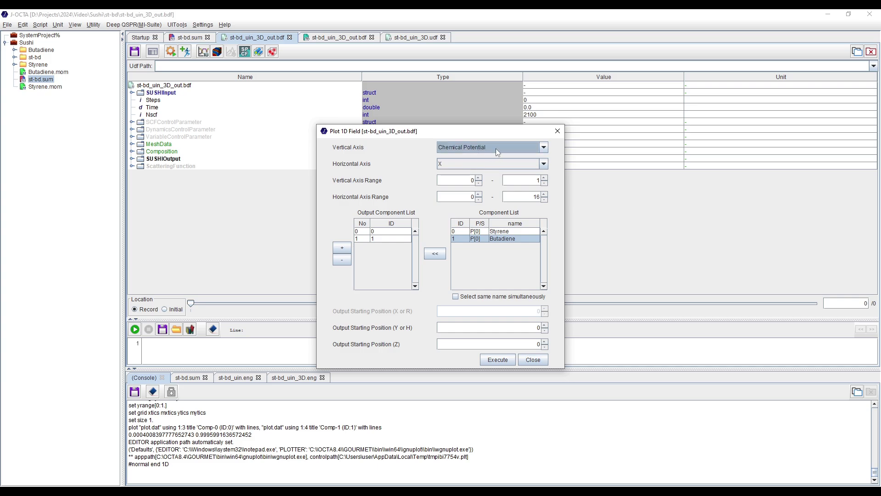
pyautogui.click(498, 358)
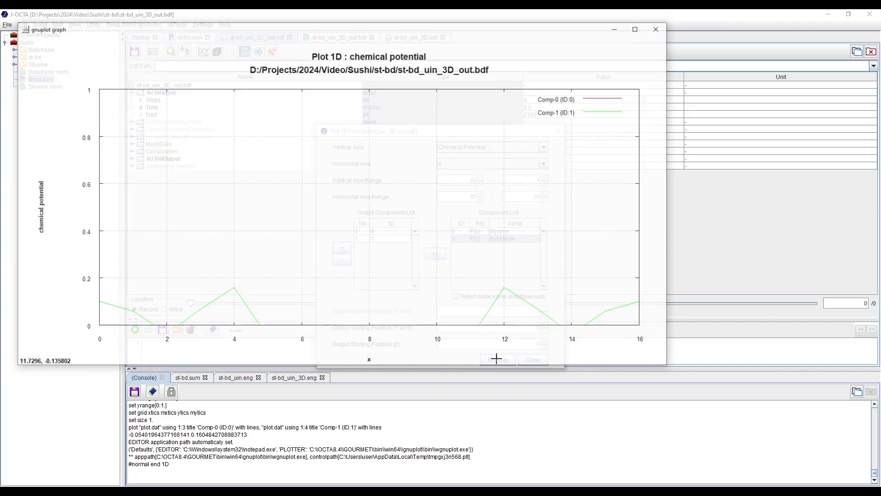
pyautogui.click(658, 28)
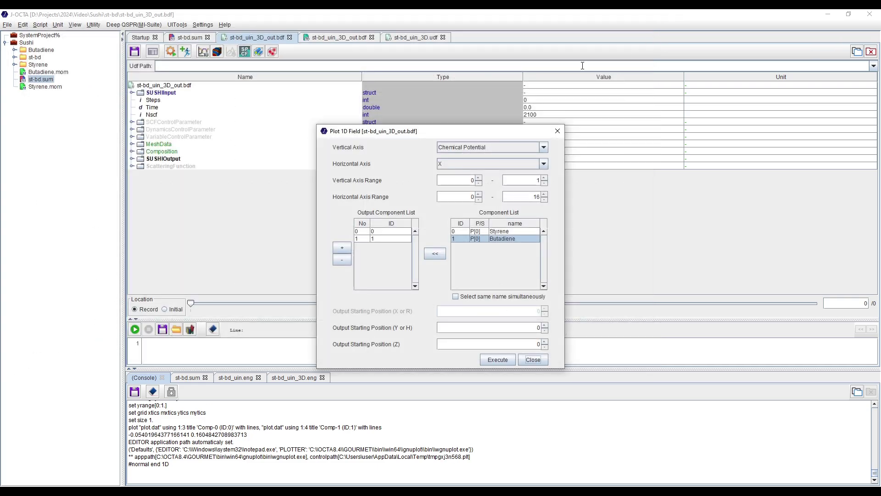
pyautogui.click(556, 132)
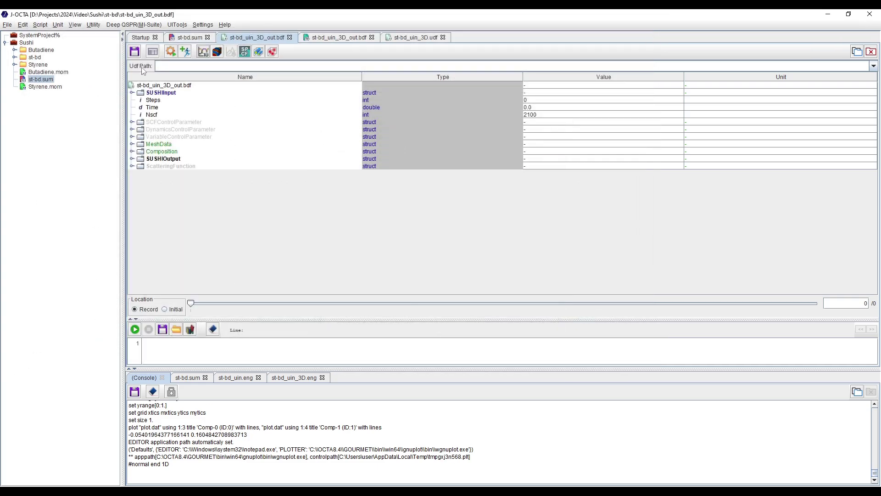
# Step: Draw the volume fraction isosurface of component 0 at value 0.5, contoured by the chemical potential of component 0
pyautogui.click(259, 53)
pyautogui.click(410, 184)
pyautogui.click(409, 182)
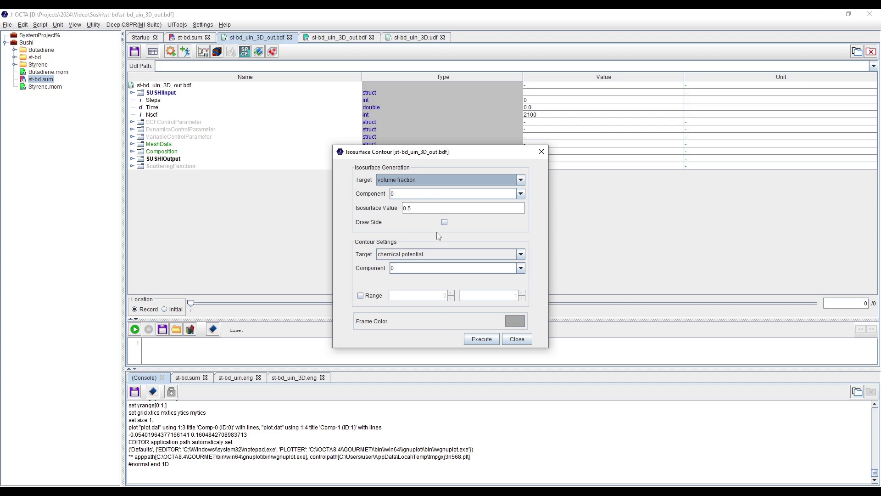
pyautogui.click(479, 339)
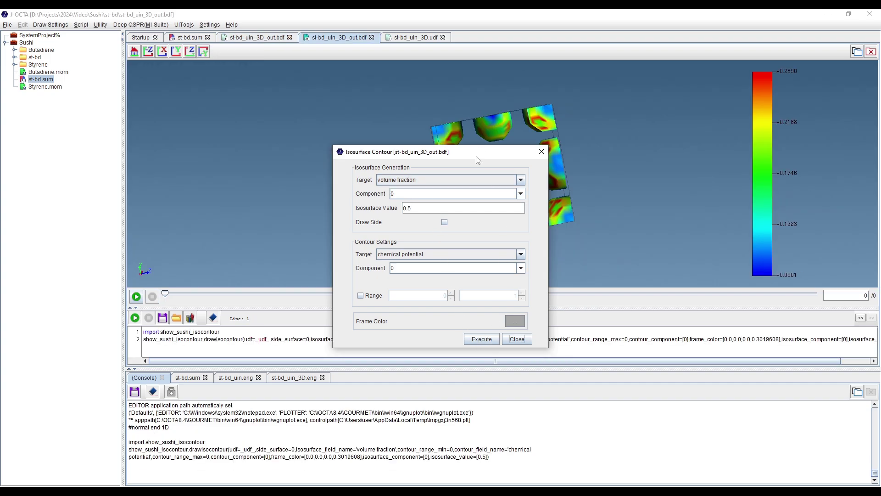
pyautogui.moveTo(478, 159); pyautogui.dragTo(277, 157)
pyautogui.moveTo(143, 153); pyautogui.dragTo(343, 153)
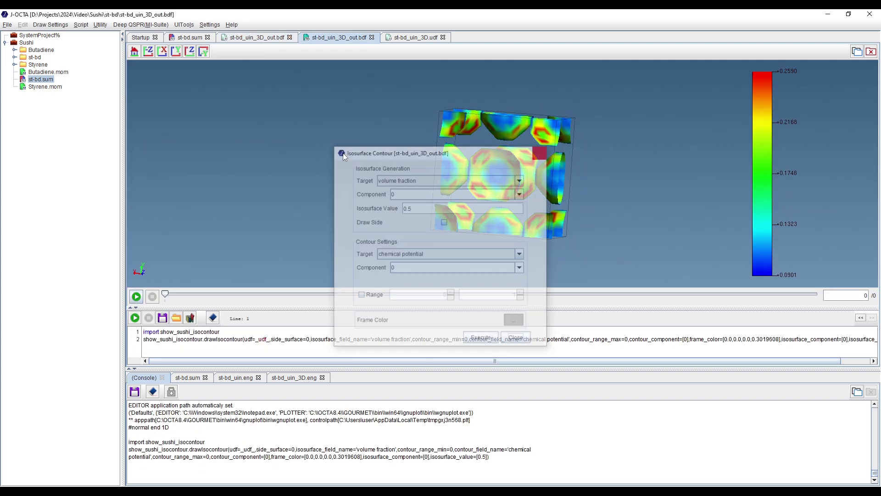
# Step: Replace the isosurface contour view with multiple volume fraction isosurfaces of components 0 and 1 at value 0.5, using scalar field 0
pyautogui.click(371, 37)
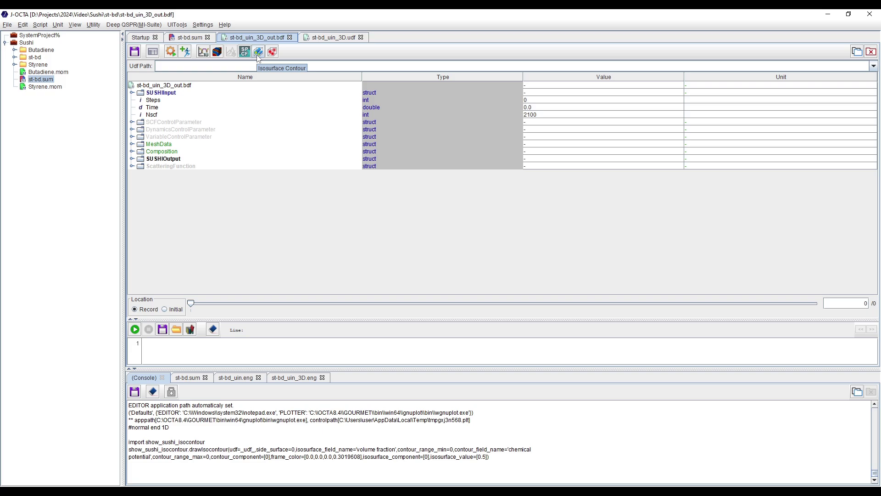
pyautogui.click(276, 57)
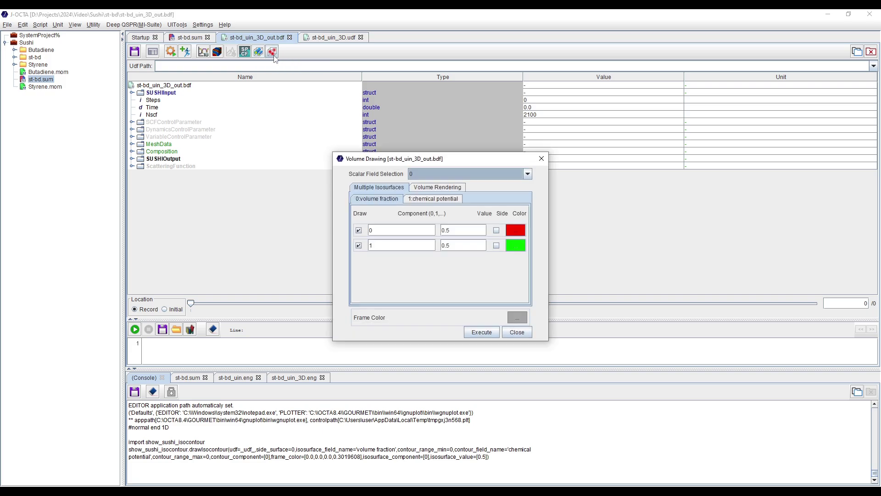
pyautogui.click(428, 188)
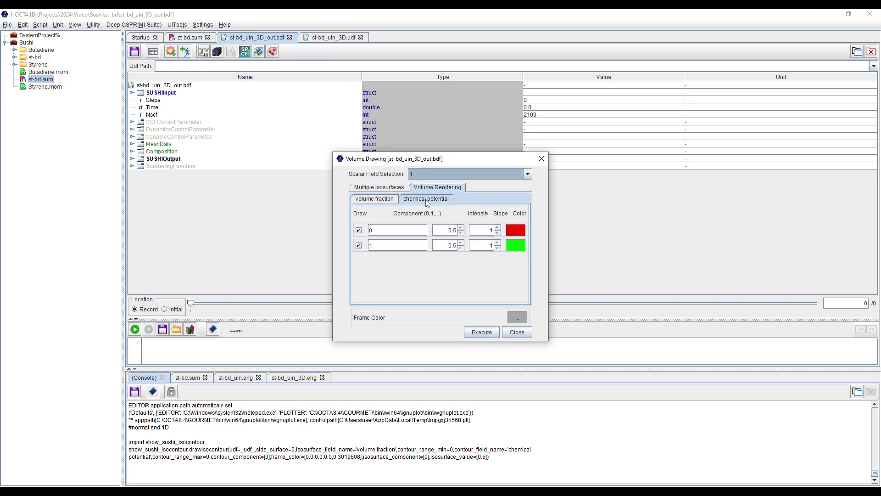
pyautogui.click(379, 188)
pyautogui.click(437, 173)
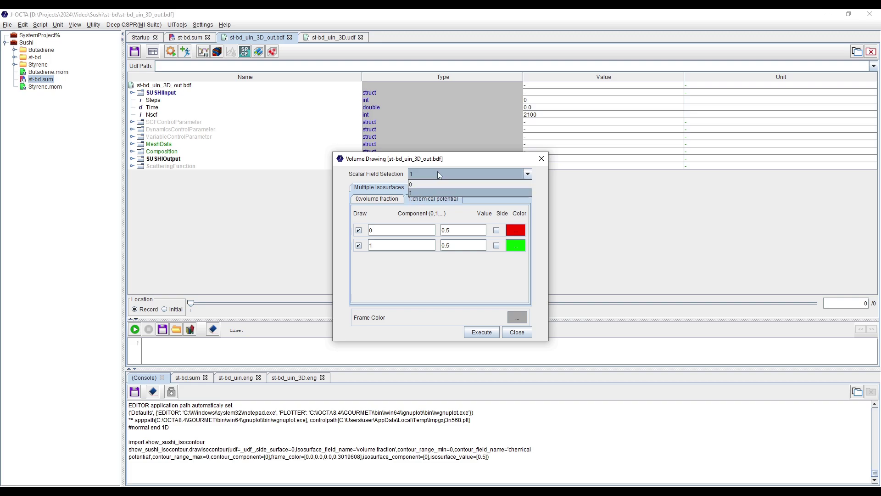
pyautogui.click(434, 184)
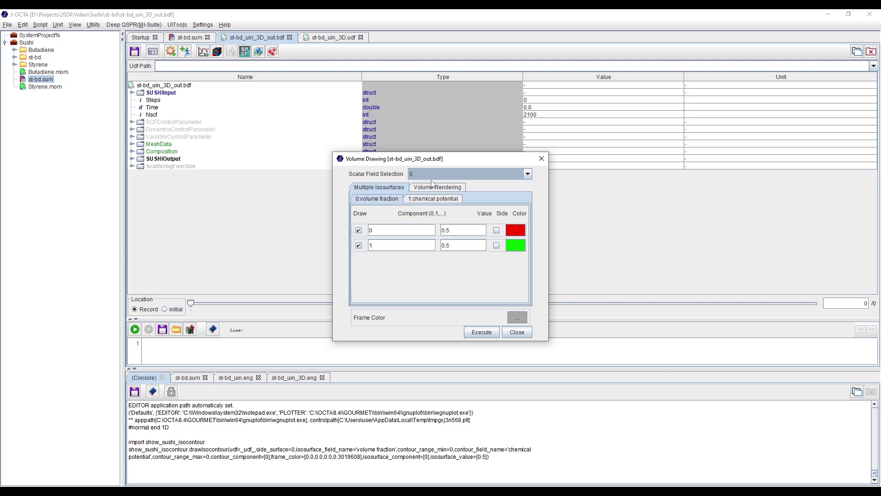
pyautogui.click(487, 335)
pyautogui.moveTo(458, 164); pyautogui.dragTo(216, 164)
pyautogui.moveTo(486, 198)
pyautogui.mouseDown()
pyautogui.moveTo(529, 195)
pyautogui.moveTo(527, 244)
pyautogui.moveTo(504, 226)
pyautogui.moveTo(548, 232)
pyautogui.moveTo(525, 233)
pyautogui.mouseUp()
# Step: Check the chemical potential and Volume Rendering options, and close the volume drawing settings, its isosurface view and st-bd_uin_3D.udf
pyautogui.click(180, 202)
pyautogui.click(185, 188)
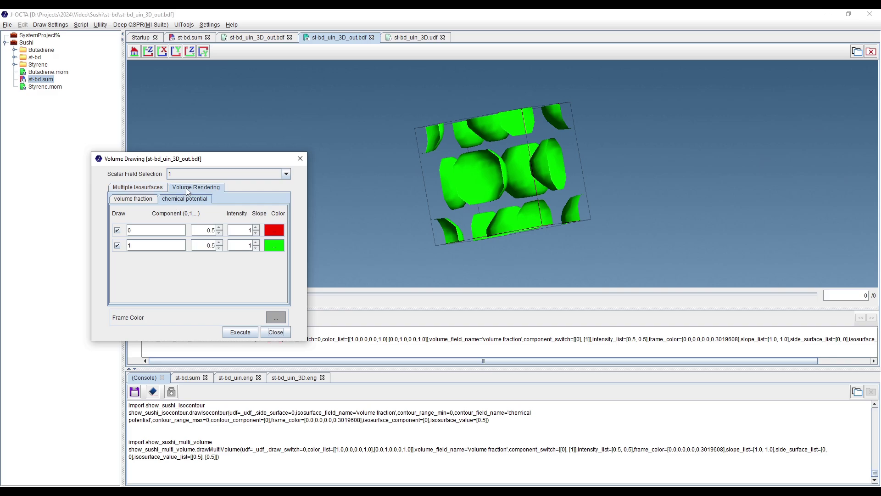
pyautogui.click(146, 188)
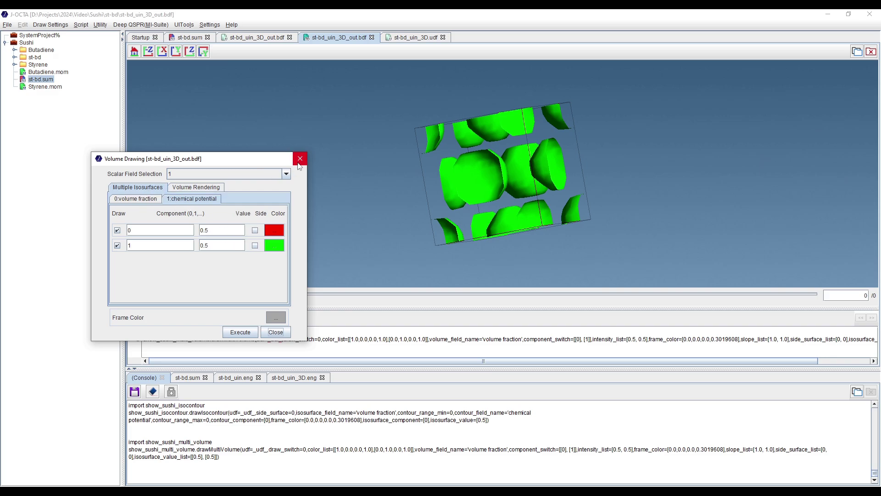
pyautogui.click(299, 158)
pyautogui.moveTo(478, 175); pyautogui.dragTo(500, 188)
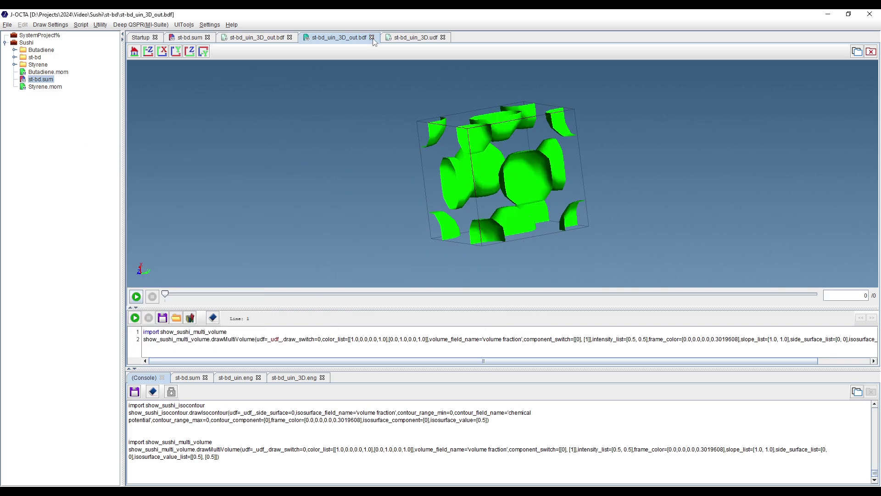
pyautogui.click(372, 37)
pyautogui.click(359, 38)
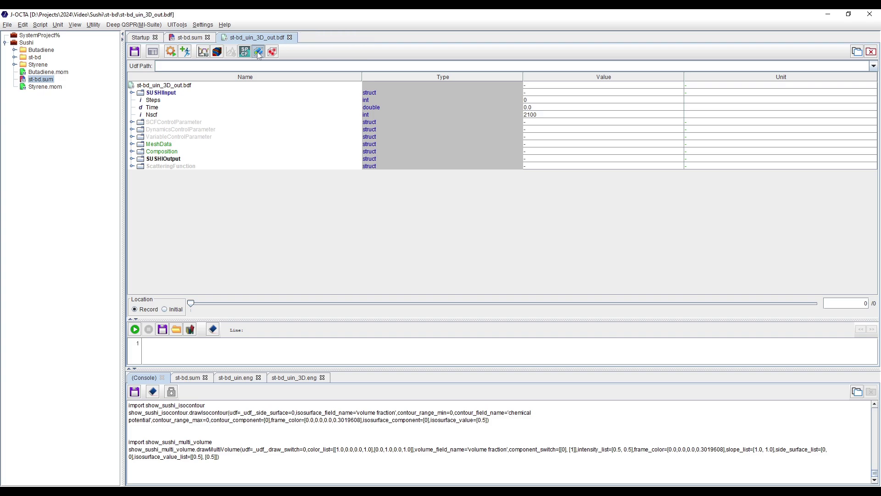
# Step: Redraw the component 0 volume fraction isosurface at value 0.5, contoured by the chemical potential of component 0, and rotate it for inspection
pyautogui.click(258, 52)
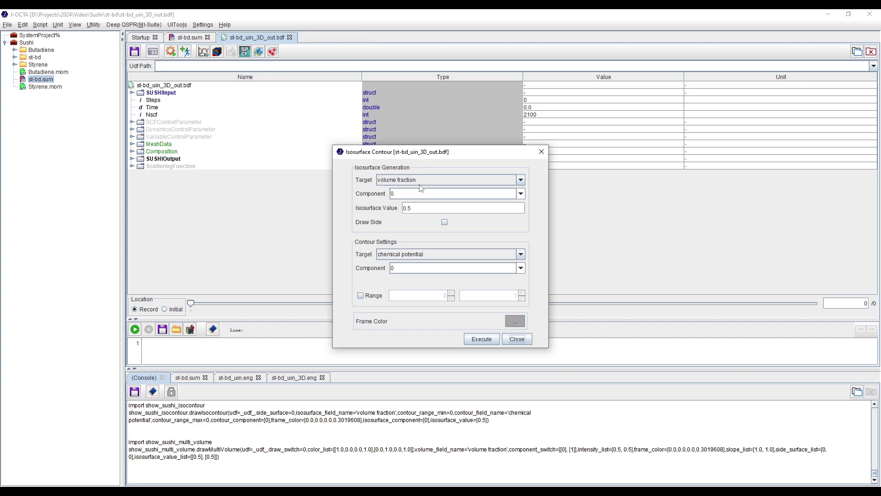
pyautogui.click(482, 339)
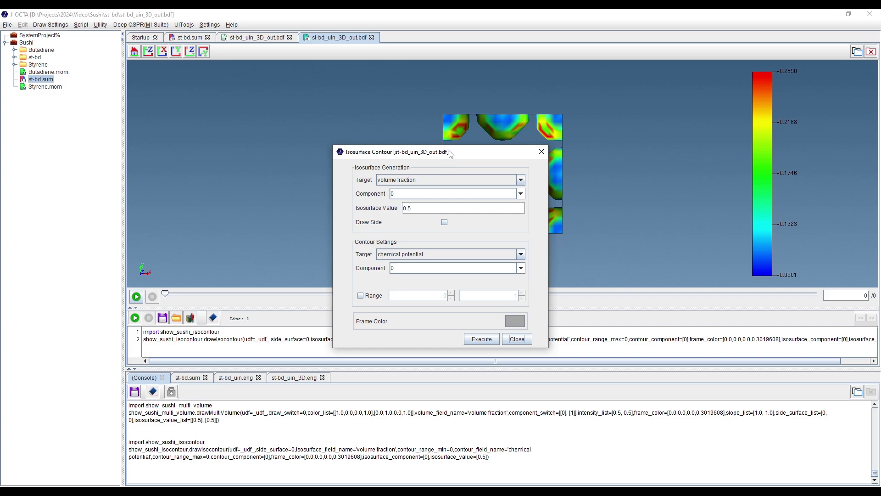
pyautogui.moveTo(448, 151); pyautogui.dragTo(242, 151)
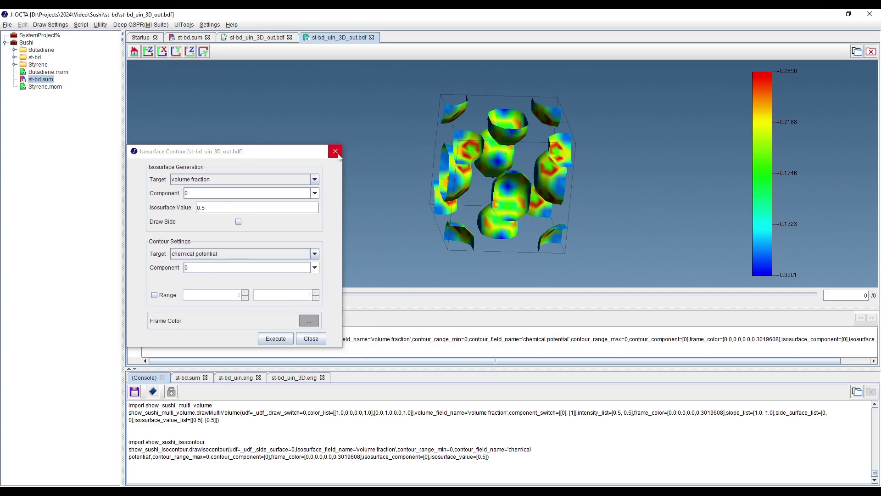
pyautogui.click(212, 207)
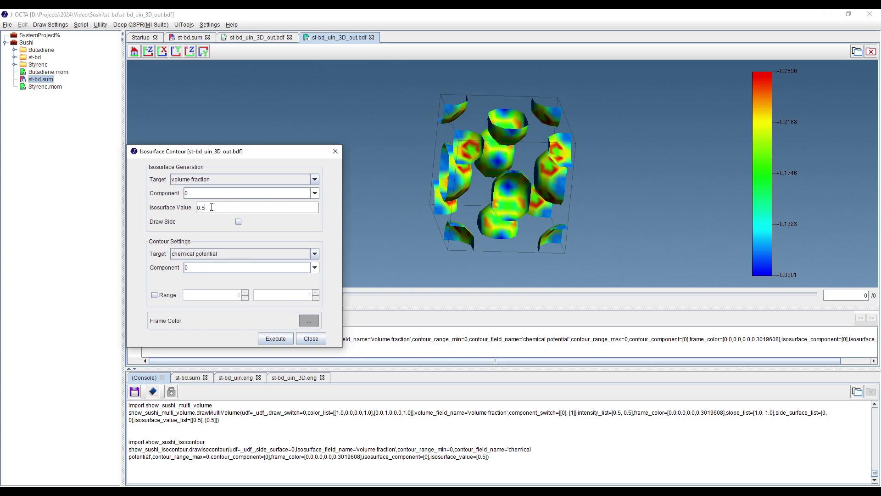
pyautogui.moveTo(222, 209); pyautogui.dragTo(187, 210)
pyautogui.click(336, 152)
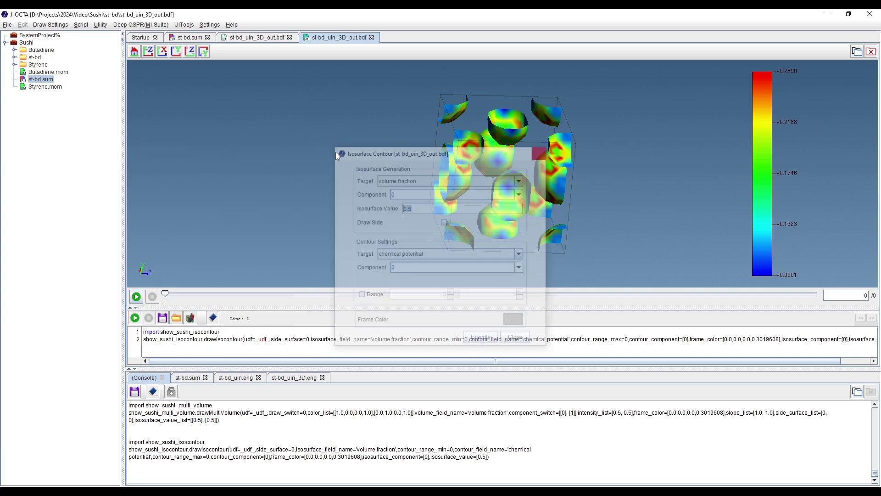
# Step: Plot the Real spatial correlation function of st-bd_uin_3D_out.bdf for Butadiene and Styrene, and close the graph and its settings
pyautogui.click(257, 37)
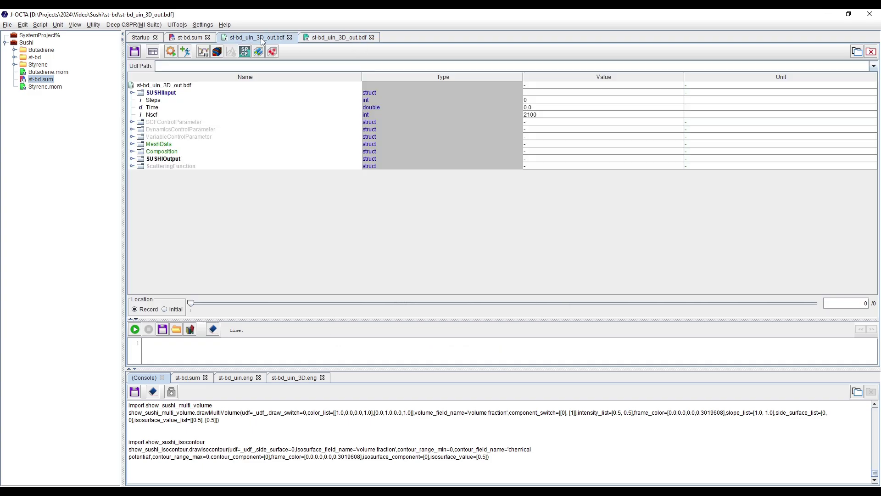
pyautogui.click(243, 54)
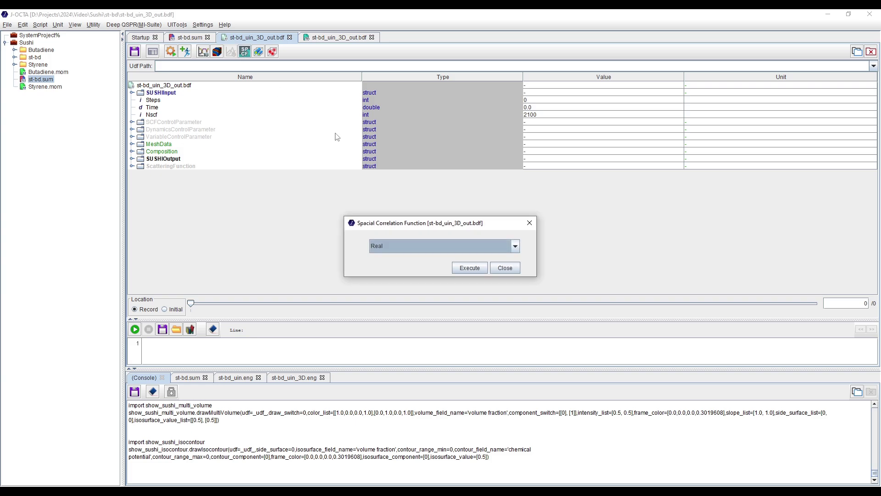
pyautogui.moveTo(426, 225); pyautogui.dragTo(414, 202)
pyautogui.click(417, 218)
pyautogui.click(416, 219)
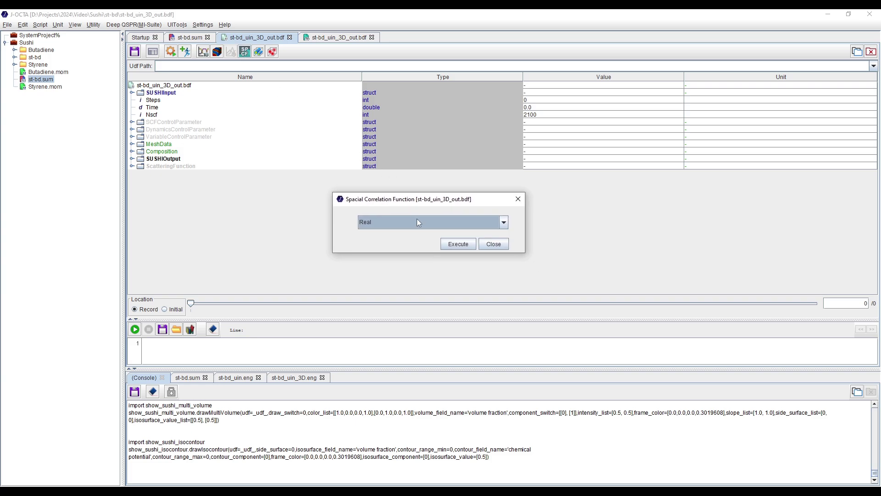
pyautogui.click(457, 244)
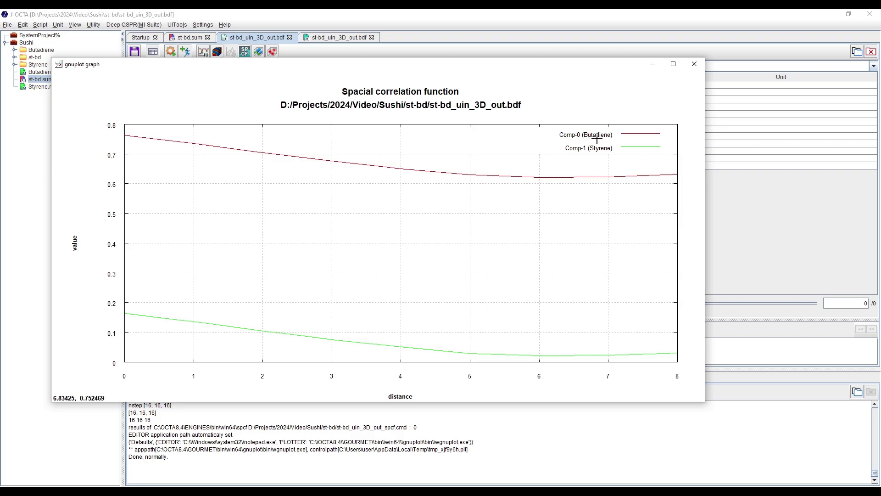
pyautogui.click(694, 64)
pyautogui.click(492, 245)
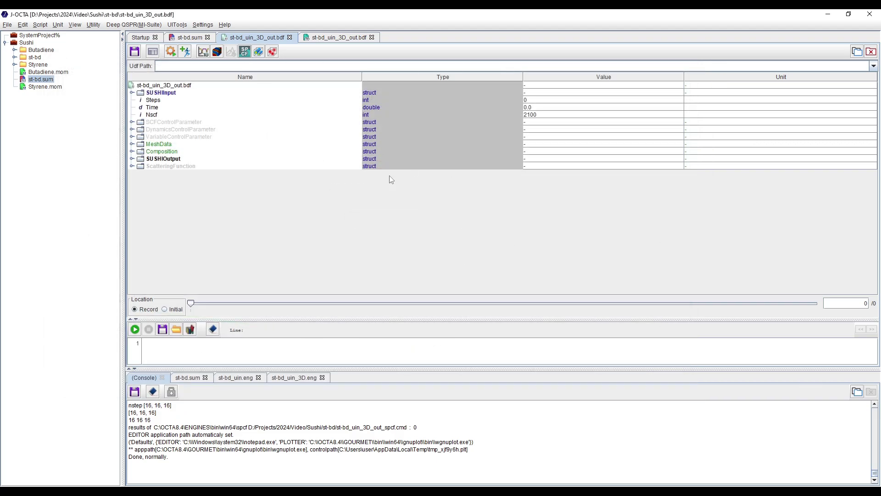
# Step: Return to the Startup page and look at the SUSHI Modeler among the available modelers
pyautogui.click(204, 52)
pyautogui.click(557, 131)
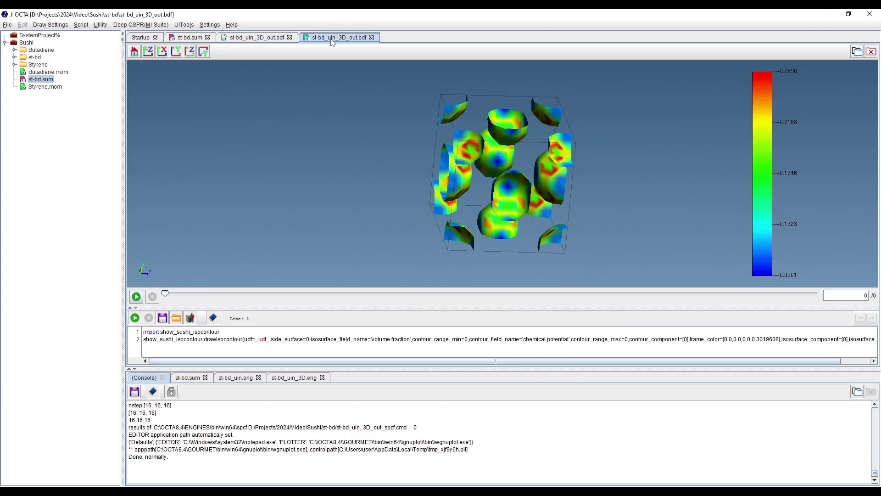
pyautogui.click(143, 38)
pyautogui.scroll(-3, 374, 318)
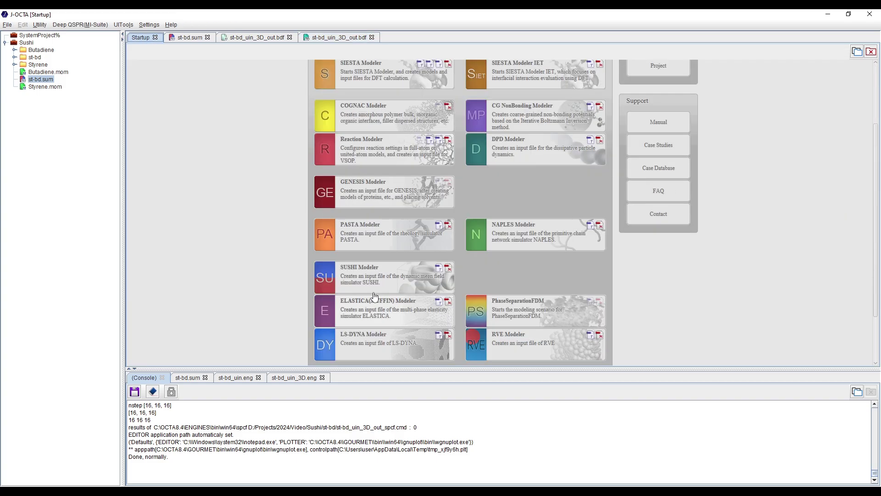